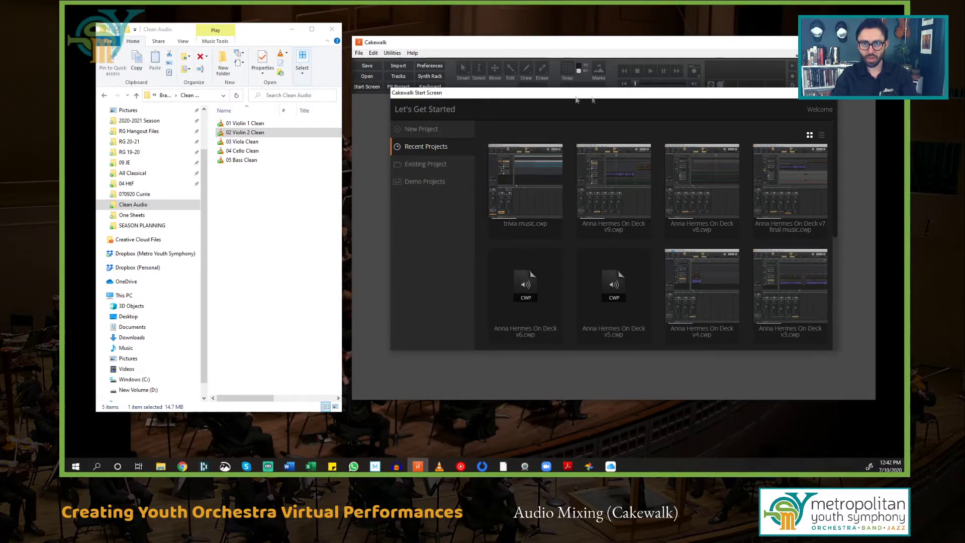
Create a new project from the 4-Track template.
{"action": "left_click", "coordinate": [435, 131]}
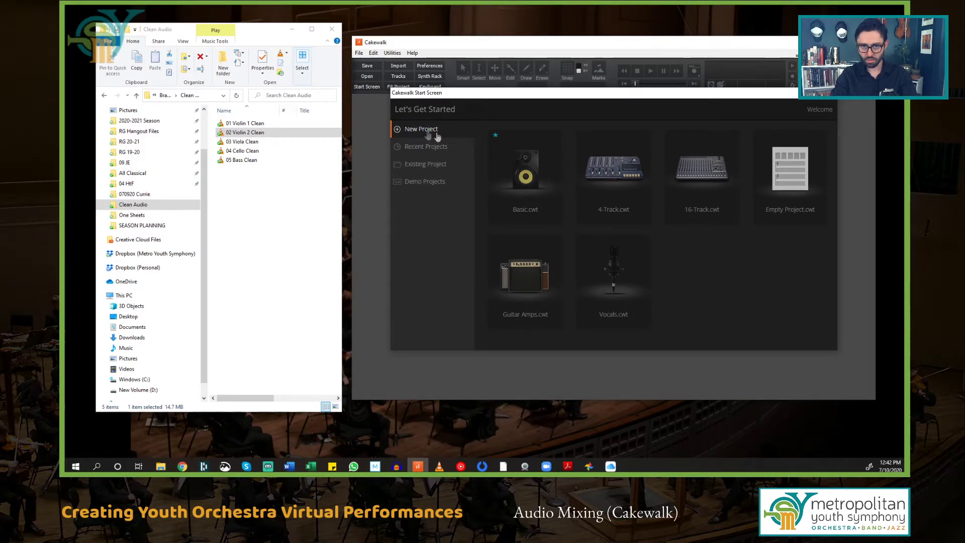
{"action": "left_click", "coordinate": [437, 149]}
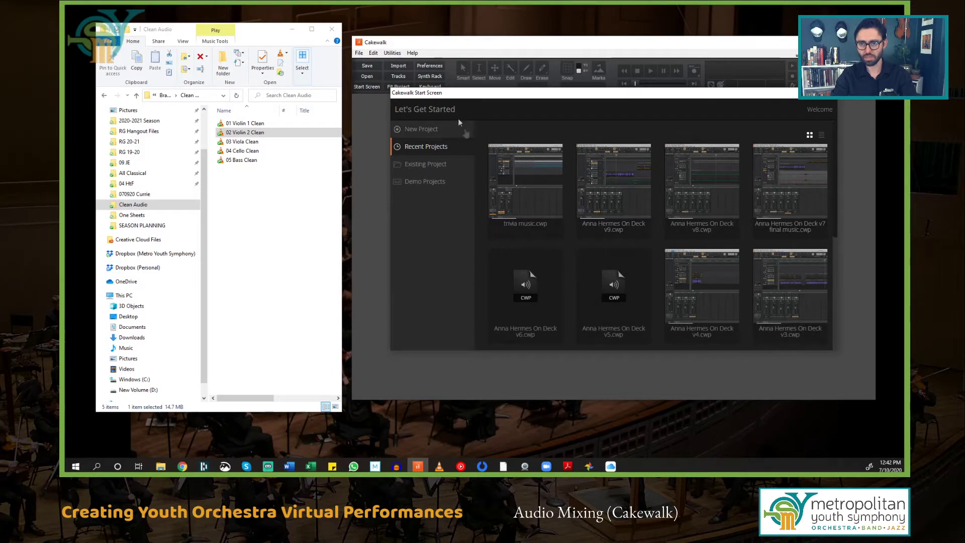
{"action": "left_click", "coordinate": [417, 130]}
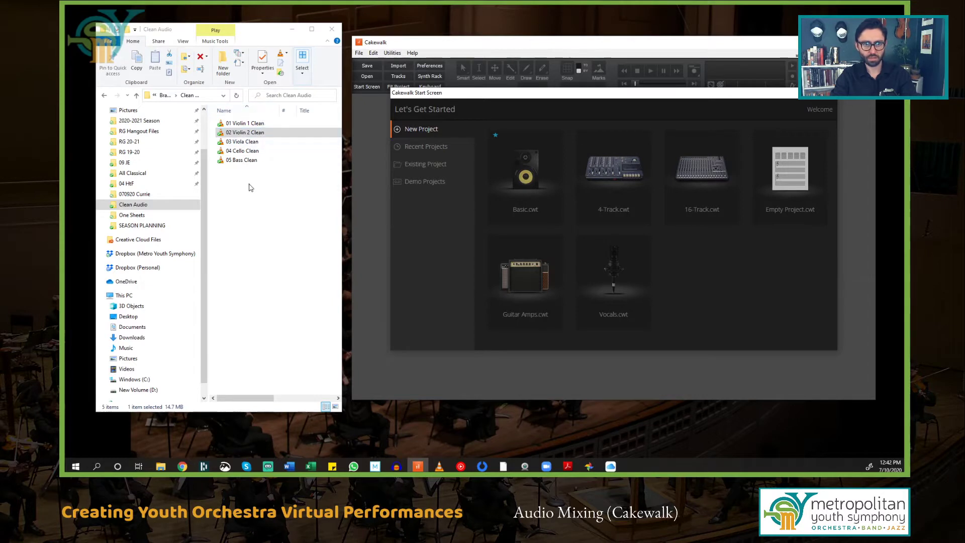
{"action": "left_click", "coordinate": [609, 182]}
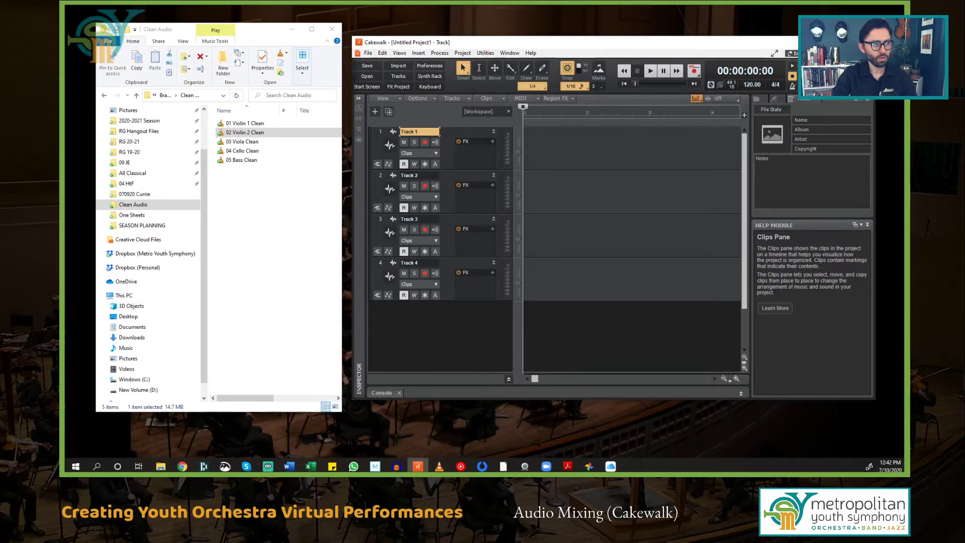
Move the project window to expose the workspace selector, preview the Mix workspace, and return to the Basic workspace.
{"action": "left_click_drag", "start_coordinate": [550, 42], "coordinate": [459, 70]}
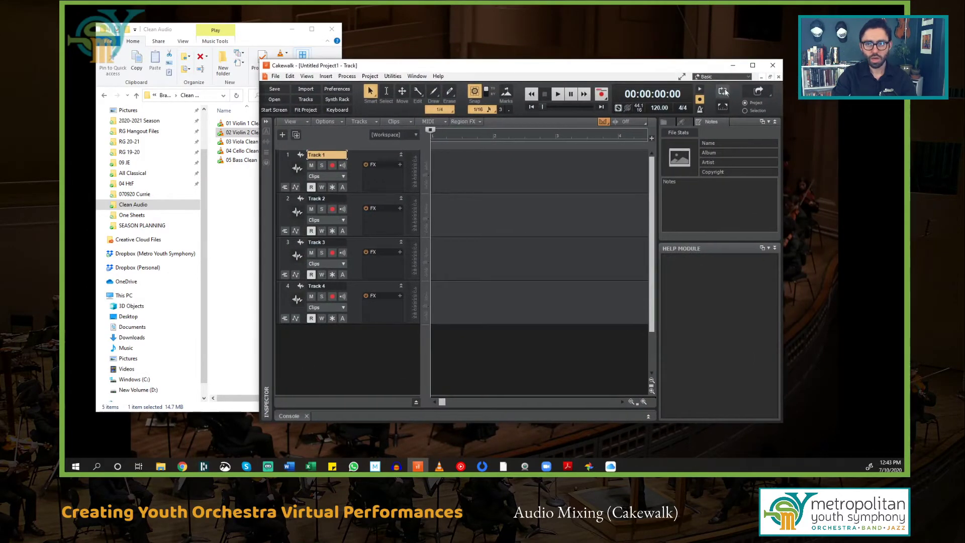
{"action": "left_click", "coordinate": [748, 76]}
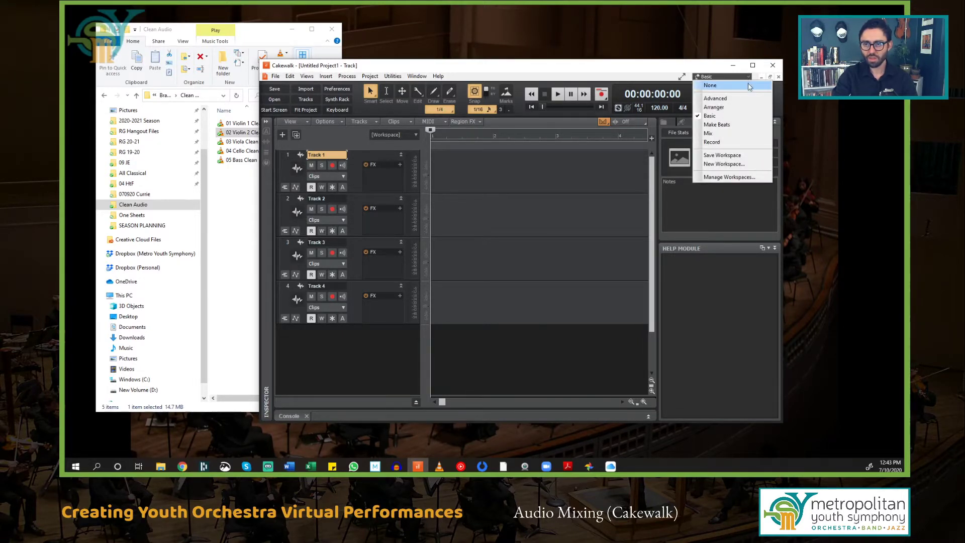
{"action": "left_click", "coordinate": [726, 118]}
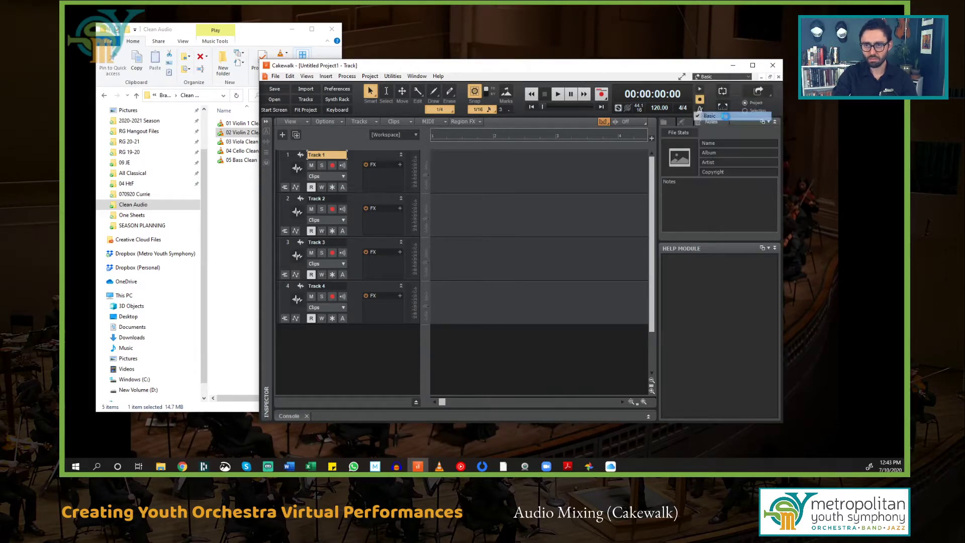
{"action": "left_click", "coordinate": [748, 76]}
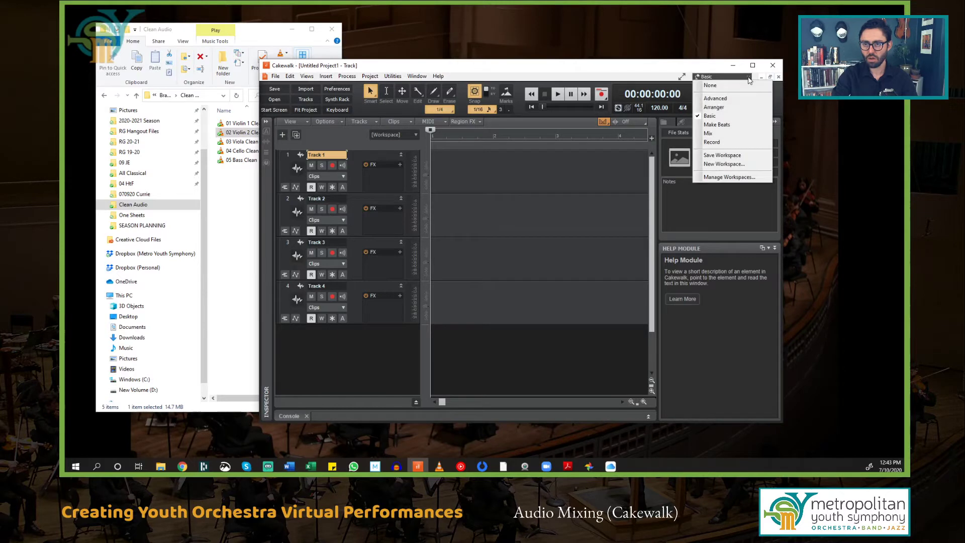
{"action": "left_click", "coordinate": [730, 136]}
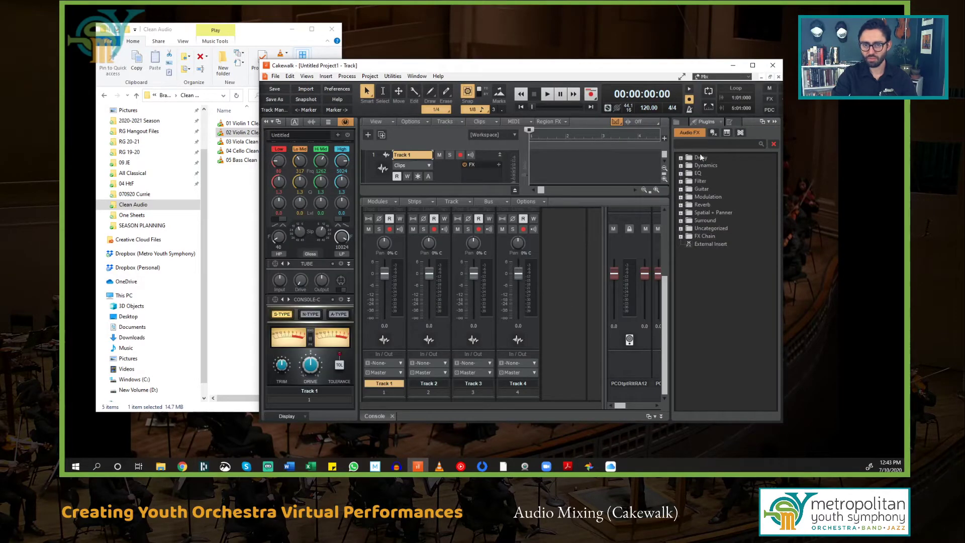
{"action": "left_click", "coordinate": [750, 79]}
{"action": "left_click", "coordinate": [726, 114]}
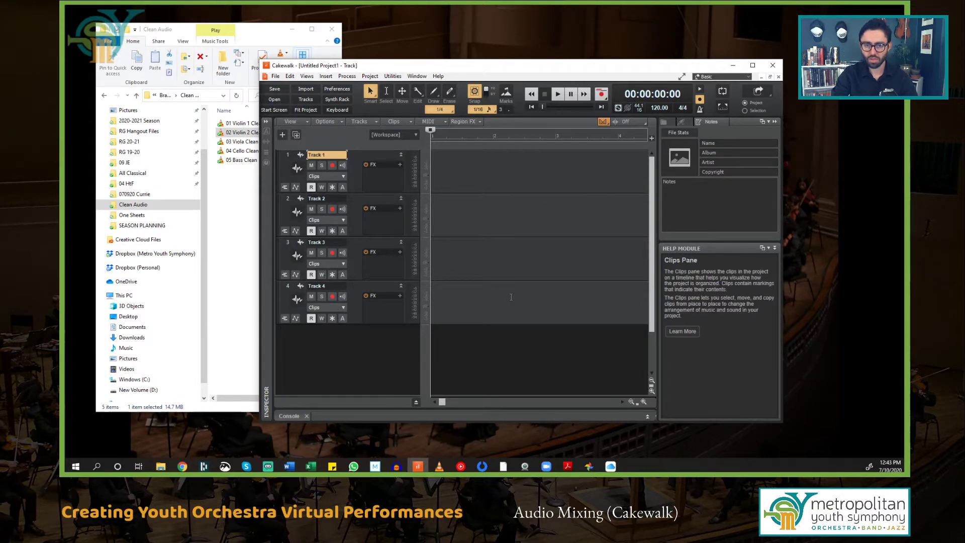
Collapse the browser pane and insert a fifth audio track below Track 4, expanded to show its controls.
{"action": "left_click", "coordinate": [775, 124]}
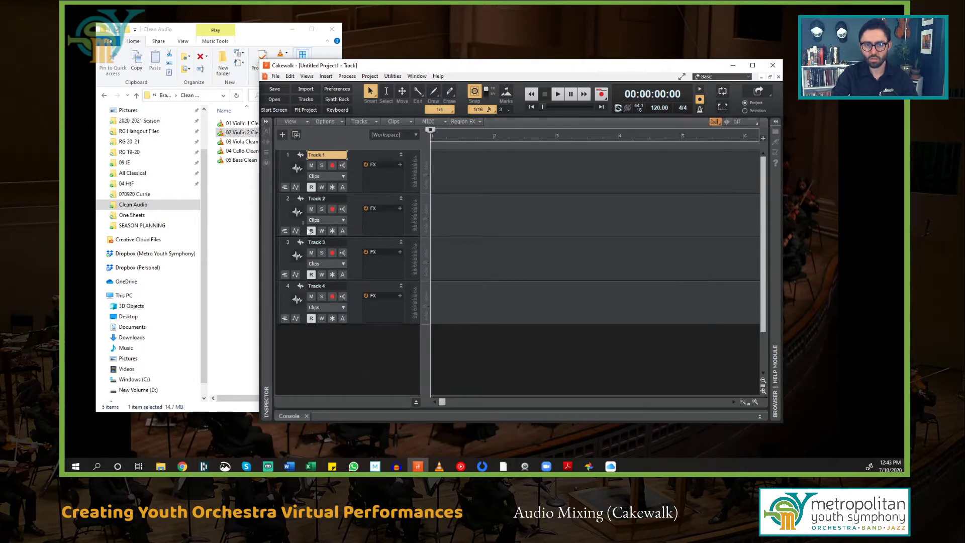
{"action": "right_click", "coordinate": [339, 356]}
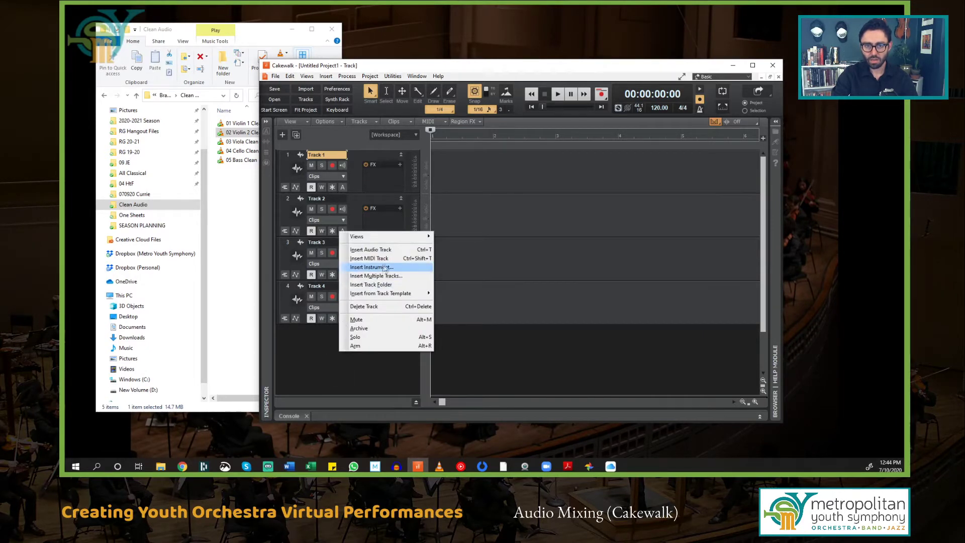
{"action": "left_click", "coordinate": [395, 250]}
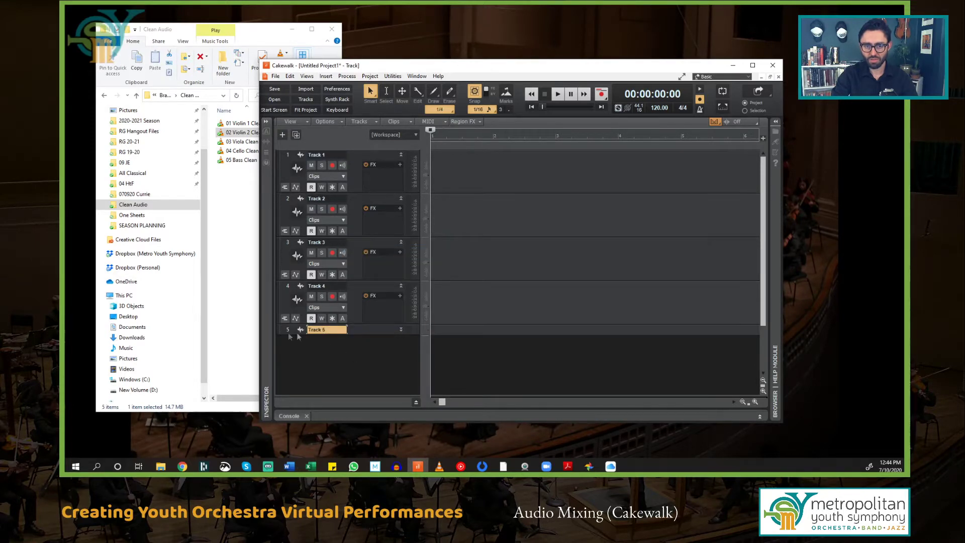
{"action": "left_click", "coordinate": [400, 330]}
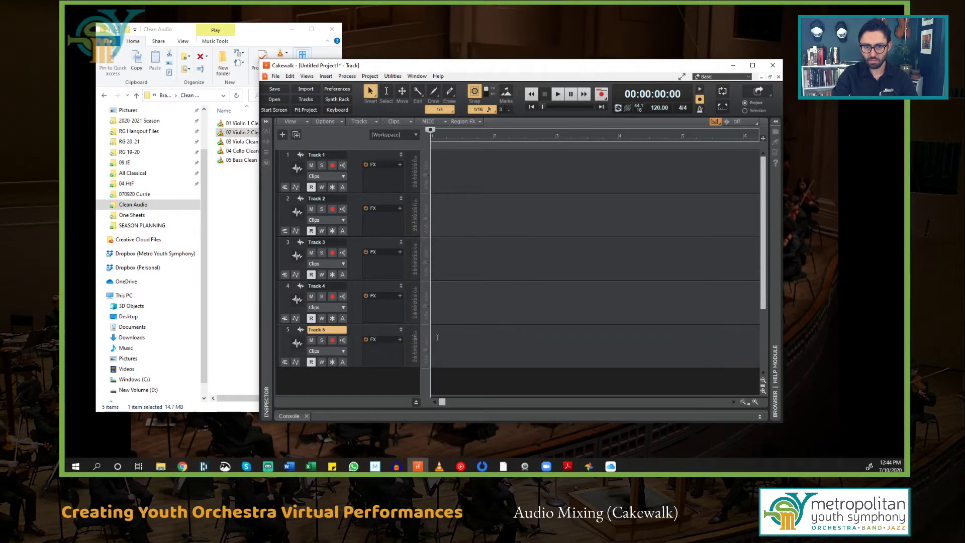
Rename the five tracks, in order, as Vln 1, Vln 2, Vla, Cello and Bass.
{"action": "double_click", "coordinate": [329, 156]}
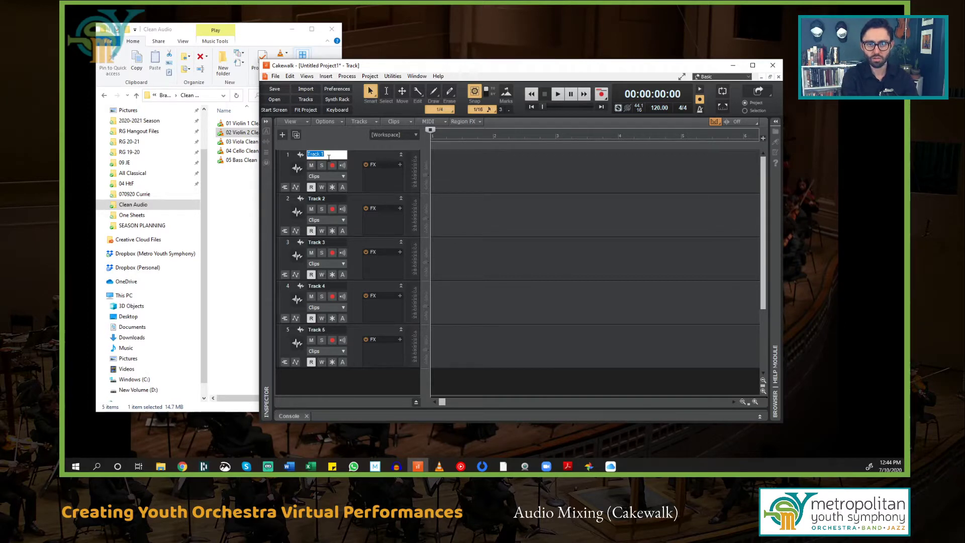
{"action": "type", "text": "Vln 1"}
{"action": "key", "text": "Return"}
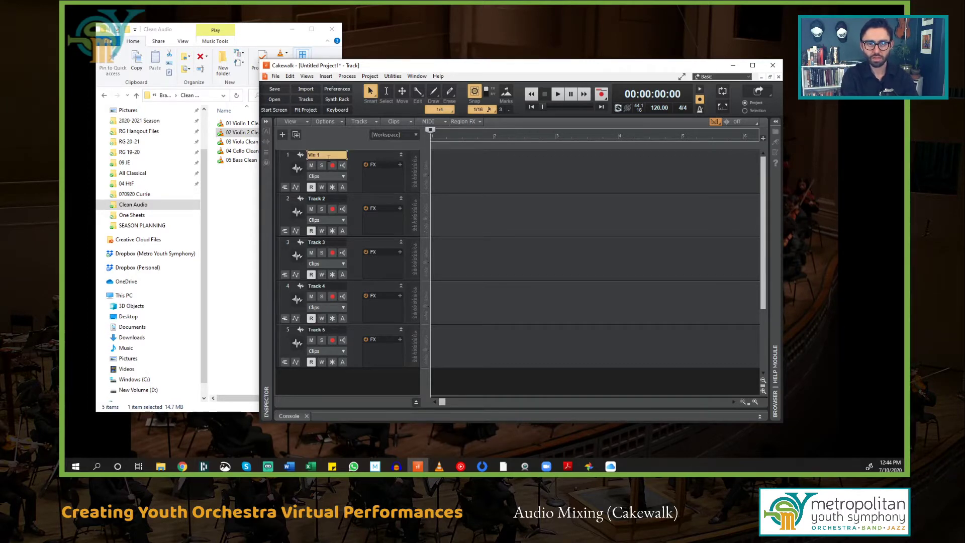
{"action": "double_click", "coordinate": [332, 199]}
{"action": "type", "text": "Vln"}
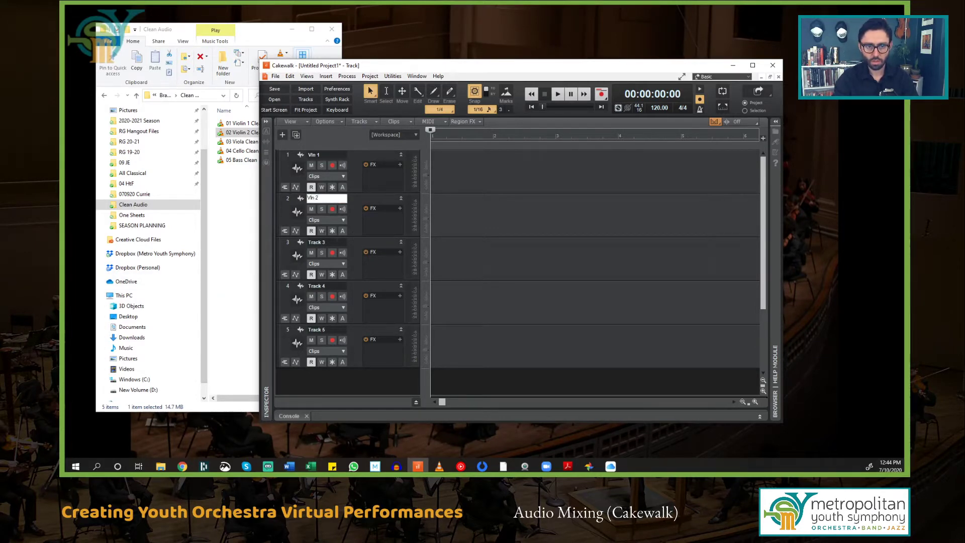
{"action": "double_click", "coordinate": [329, 242]}
{"action": "type", "text": "Vla"}
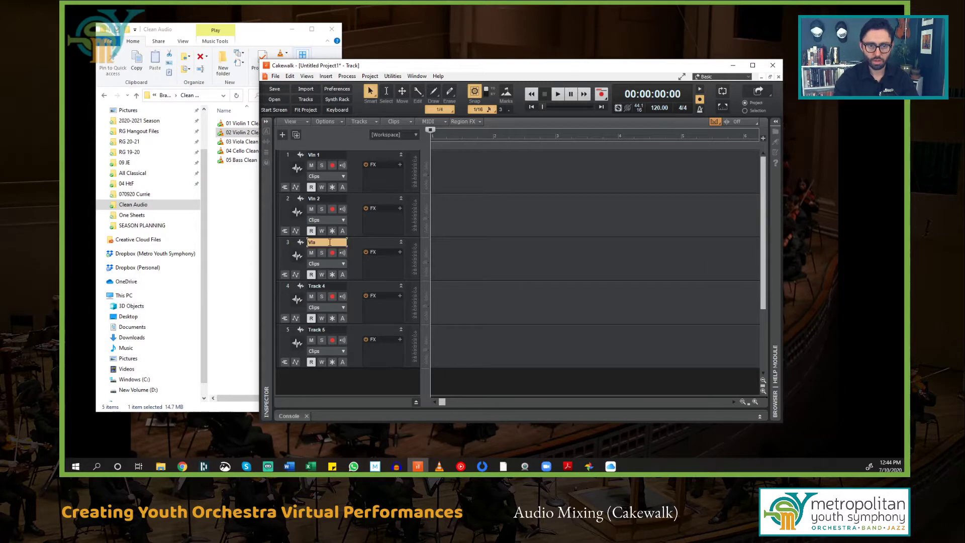
{"action": "double_click", "coordinate": [325, 285]}
{"action": "type", "text": "Cello"}
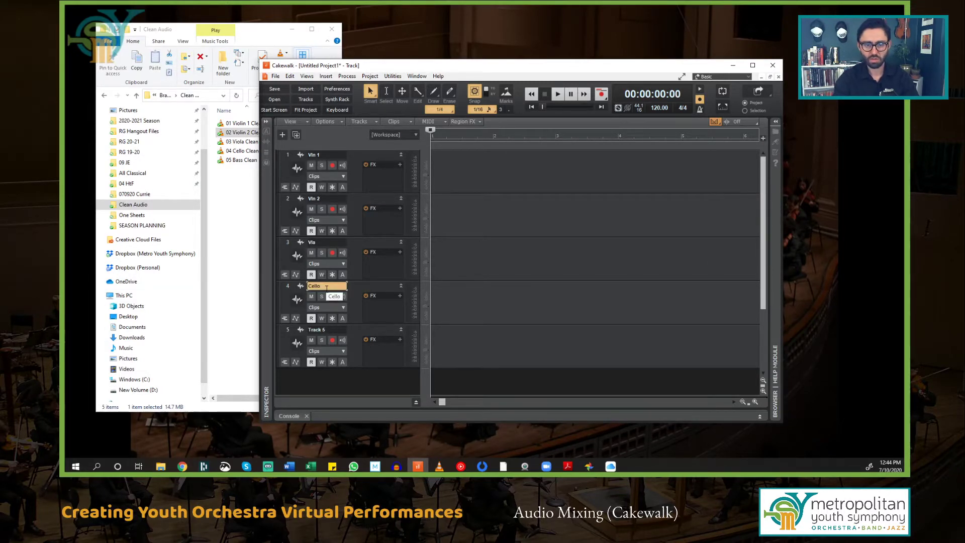
{"action": "double_click", "coordinate": [330, 330]}
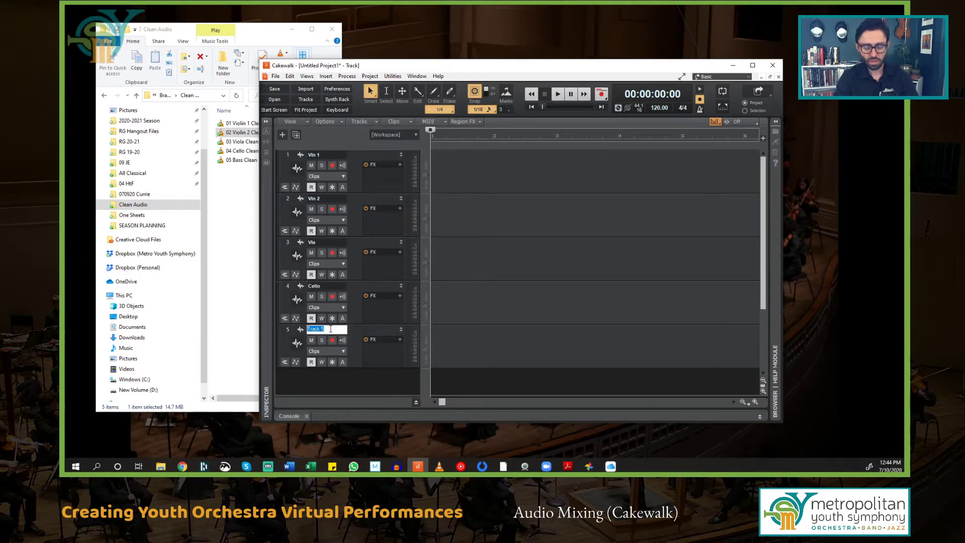
{"action": "type", "text": "Bass"}
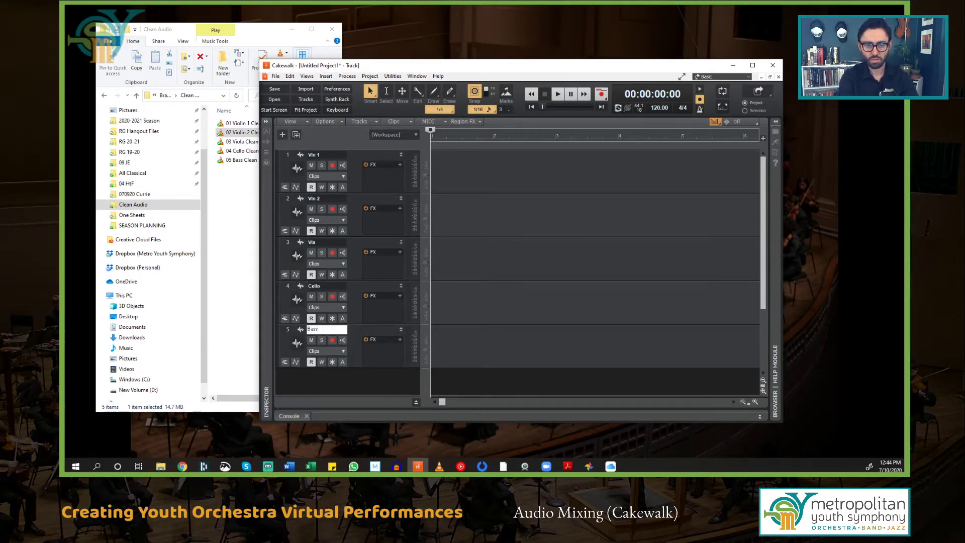
{"action": "key", "text": "Return"}
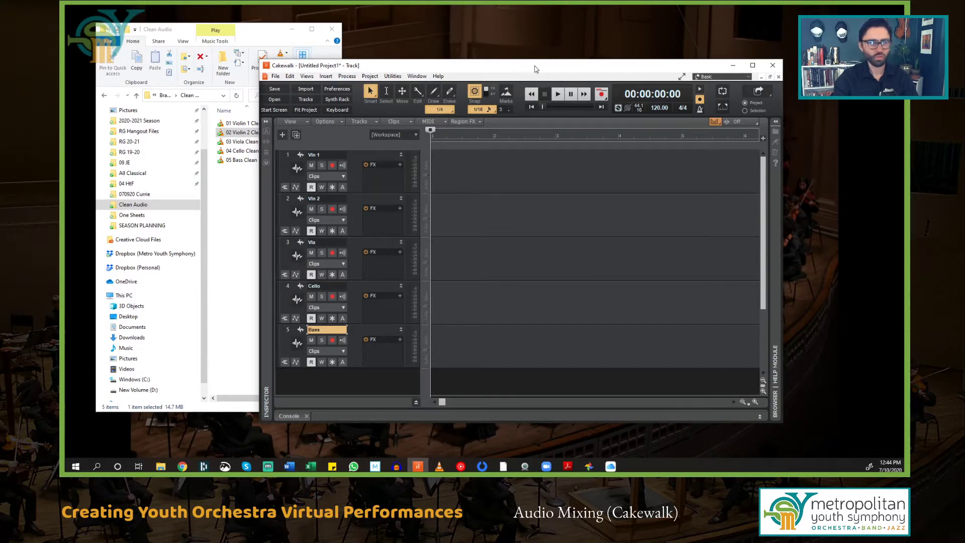
Import the Violin 1, Violin 2, Viola, Cello and Bass Clean audio files from the Clean Audio folder onto their matching tracks.
{"action": "left_click_drag", "start_coordinate": [535, 69], "coordinate": [628, 92]}
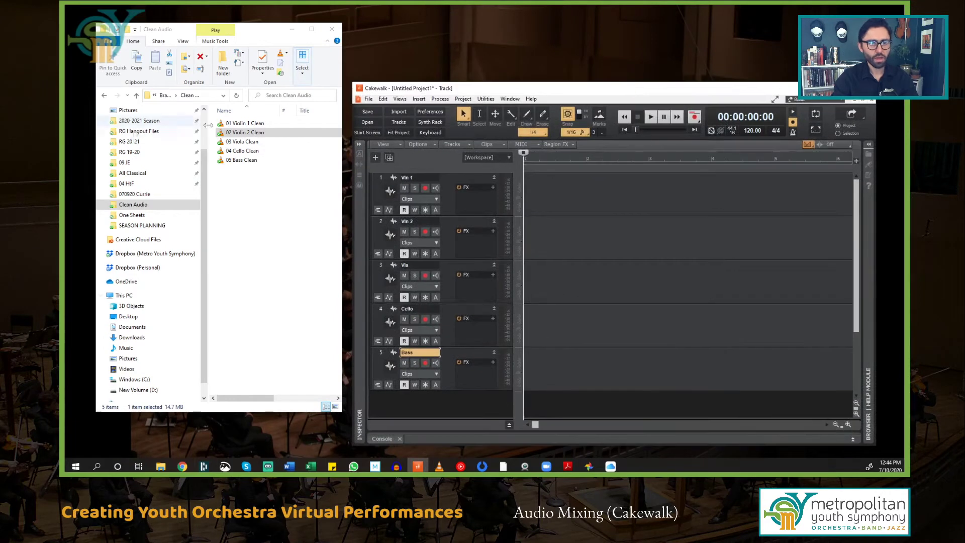
{"action": "left_click", "coordinate": [254, 124]}
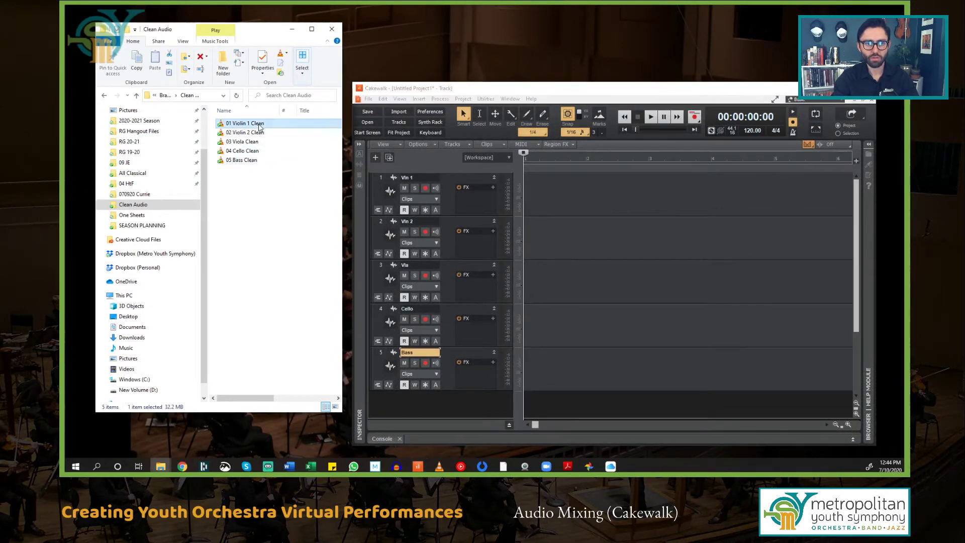
{"action": "left_click_drag", "start_coordinate": [237, 126], "coordinate": [553, 188]}
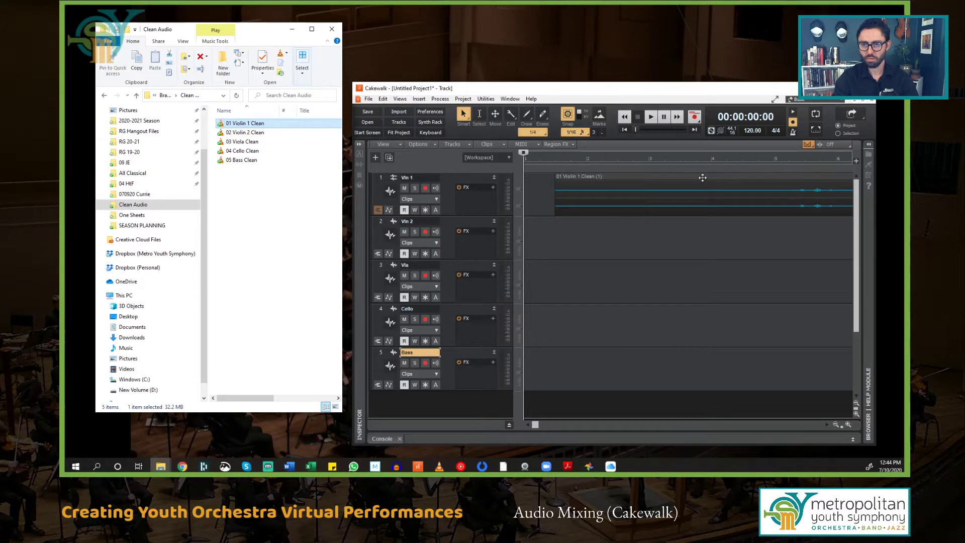
{"action": "left_click_drag", "start_coordinate": [245, 133], "coordinate": [562, 238]}
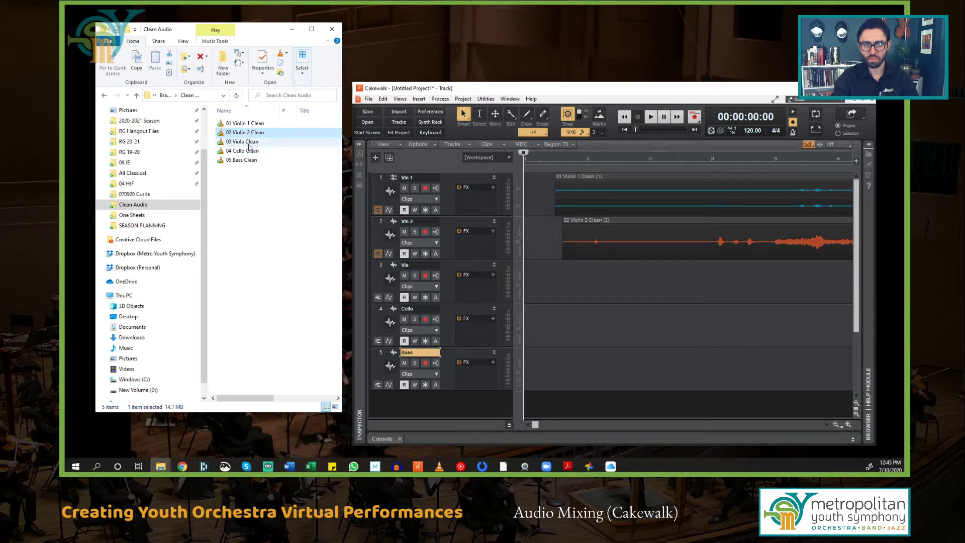
{"action": "left_click_drag", "start_coordinate": [249, 146], "coordinate": [593, 273]}
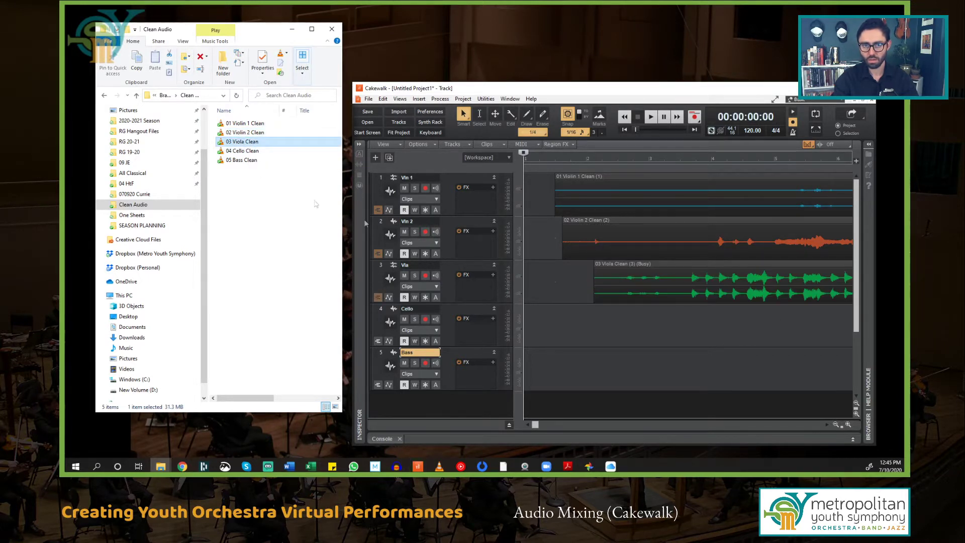
{"action": "left_click_drag", "start_coordinate": [248, 153], "coordinate": [596, 321]}
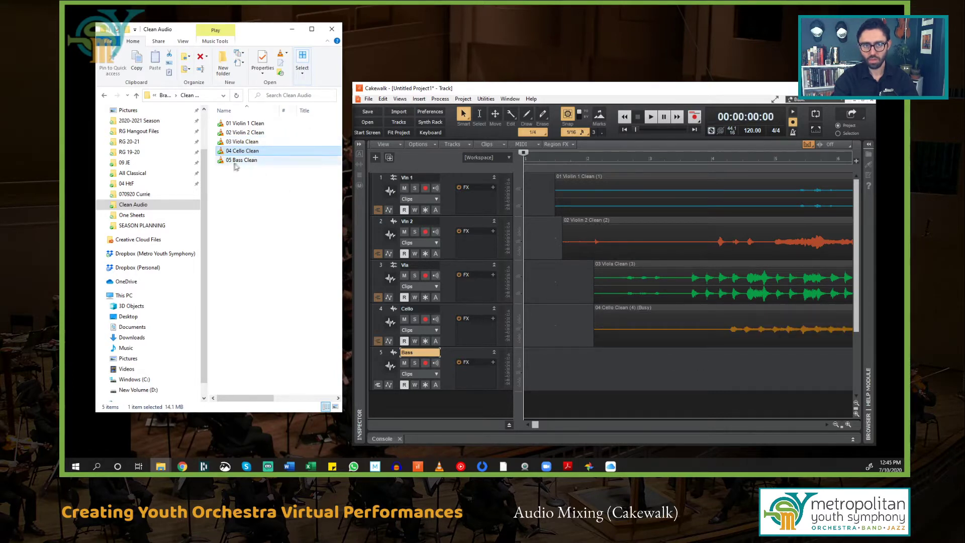
{"action": "left_click_drag", "start_coordinate": [241, 162], "coordinate": [593, 363]}
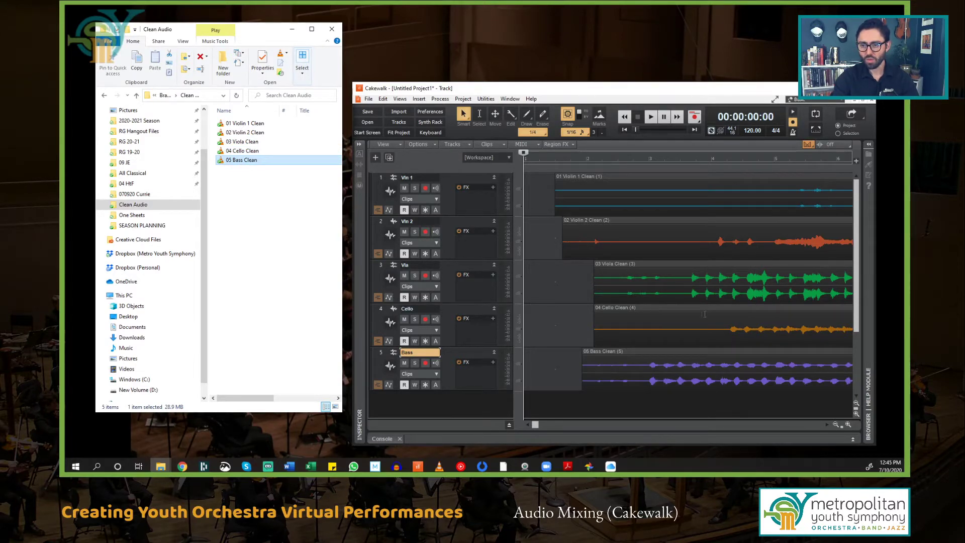
Examine the five imported clips across the whole timeline, comparing their starts, ends and waveforms.
{"action": "left_click", "coordinate": [835, 426]}
{"action": "left_click", "coordinate": [836, 426]}
{"action": "left_click", "coordinate": [835, 425]}
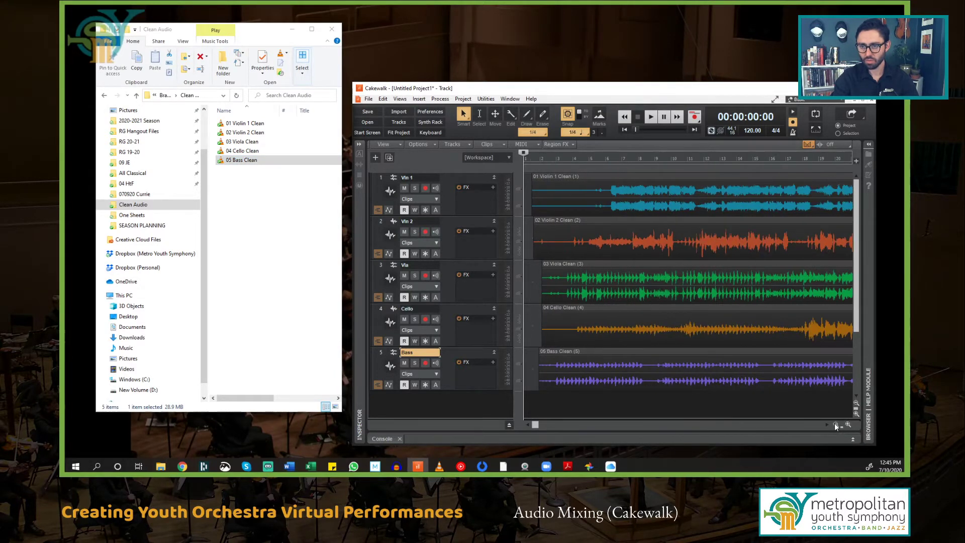
{"action": "left_click", "coordinate": [835, 425]}
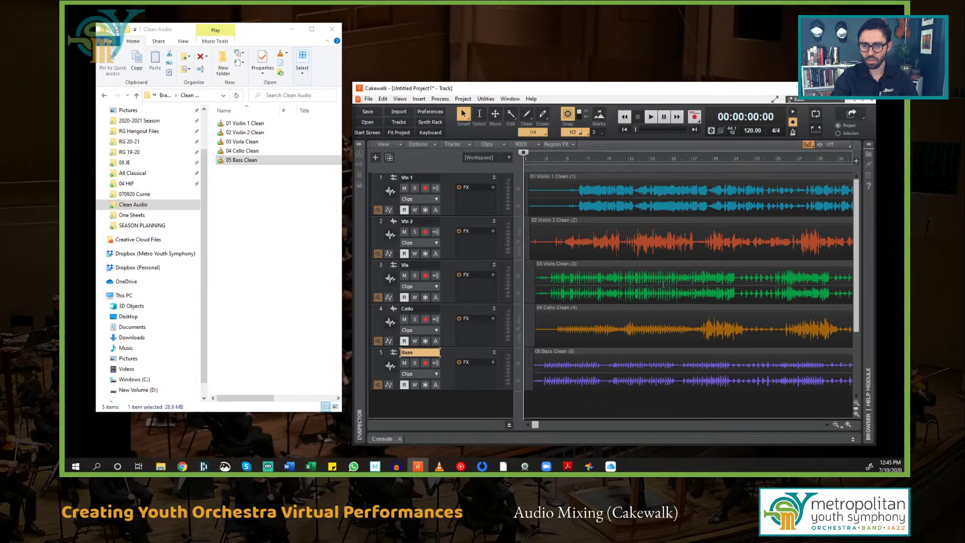
{"action": "scroll", "coordinate": [662, 284], "scroll_direction": "right", "scroll_amount": 15}
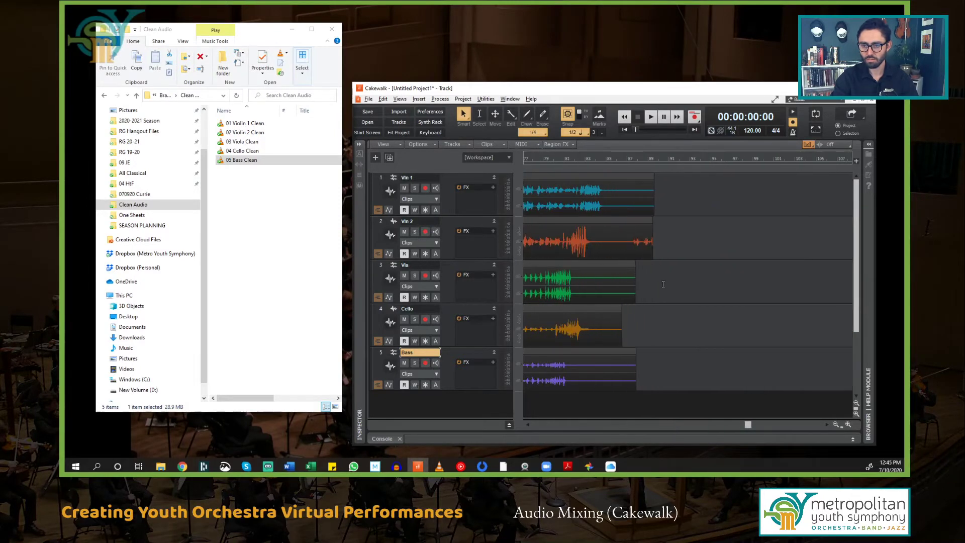
{"action": "scroll", "coordinate": [577, 280], "scroll_direction": "down", "scroll_amount": 4}
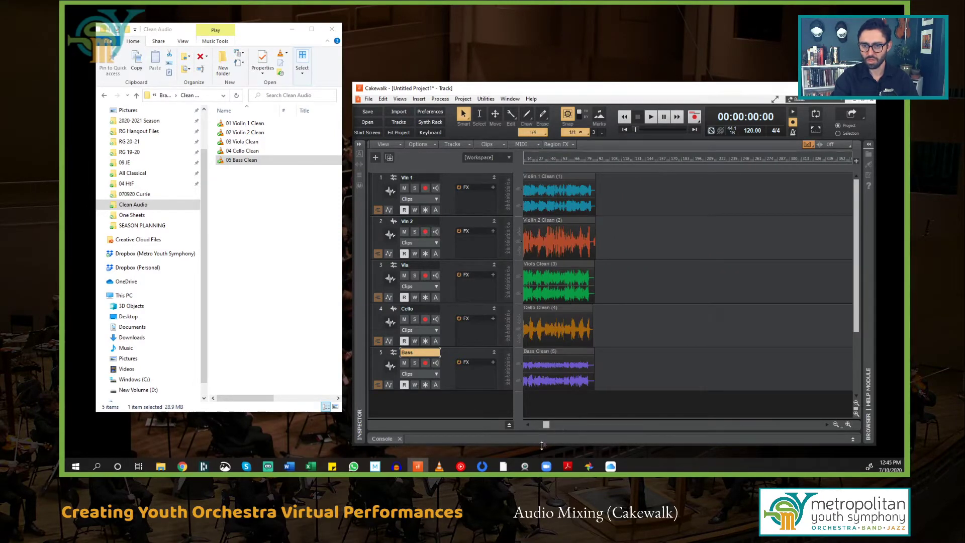
{"action": "scroll", "coordinate": [543, 217], "scroll_direction": "up", "scroll_amount": 4}
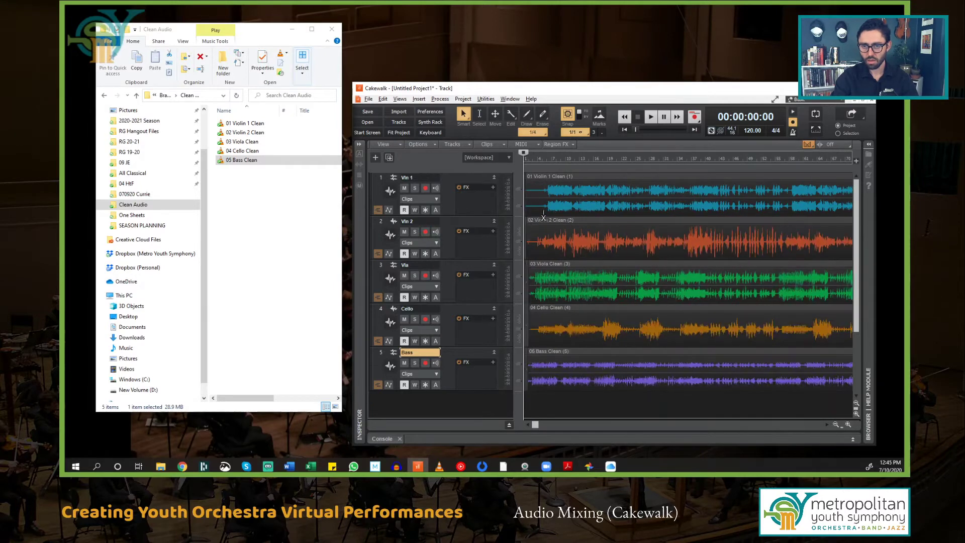
{"action": "scroll", "coordinate": [584, 217], "scroll_direction": "up", "scroll_amount": 1}
{"action": "key", "text": "ctrl+Right"}
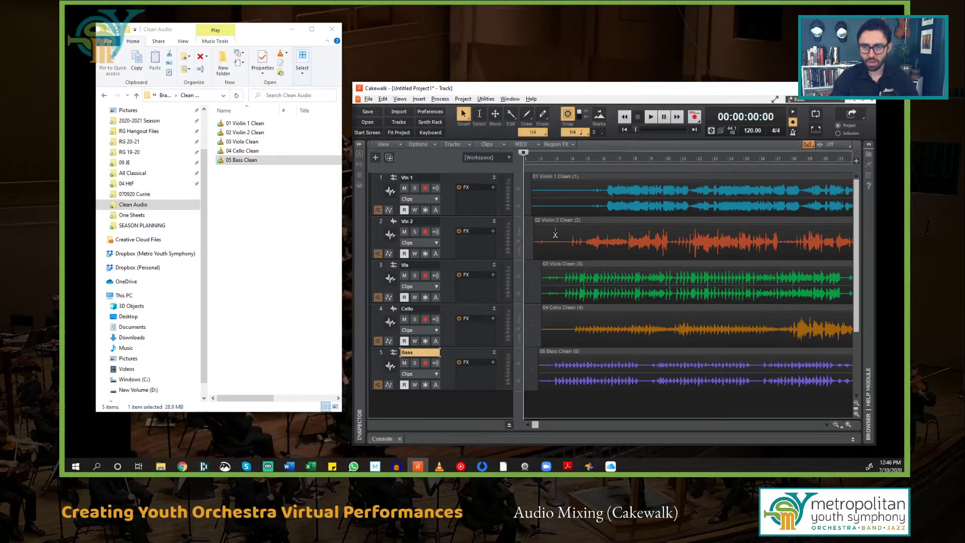
Solo the Vln 1 track, listen to its opening from 00:00:07:22, and clear the solo.
{"action": "scroll", "coordinate": [552, 235], "scroll_direction": "up", "scroll_amount": 2}
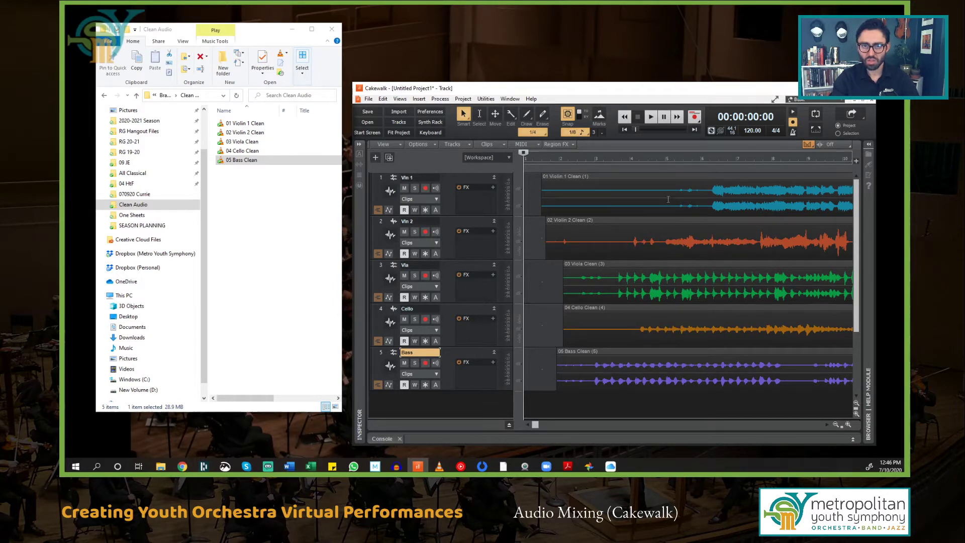
{"action": "left_click", "coordinate": [414, 188]}
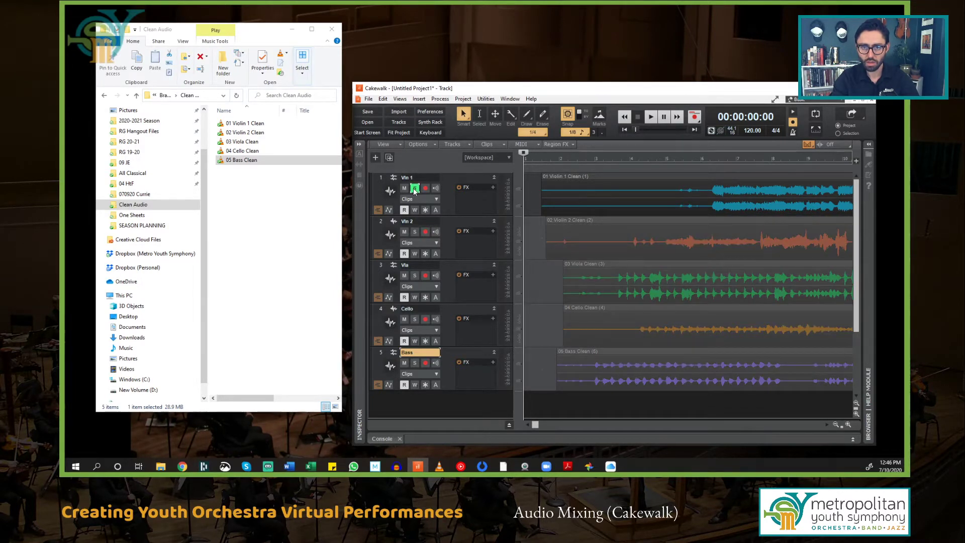
{"action": "left_click", "coordinate": [660, 190]}
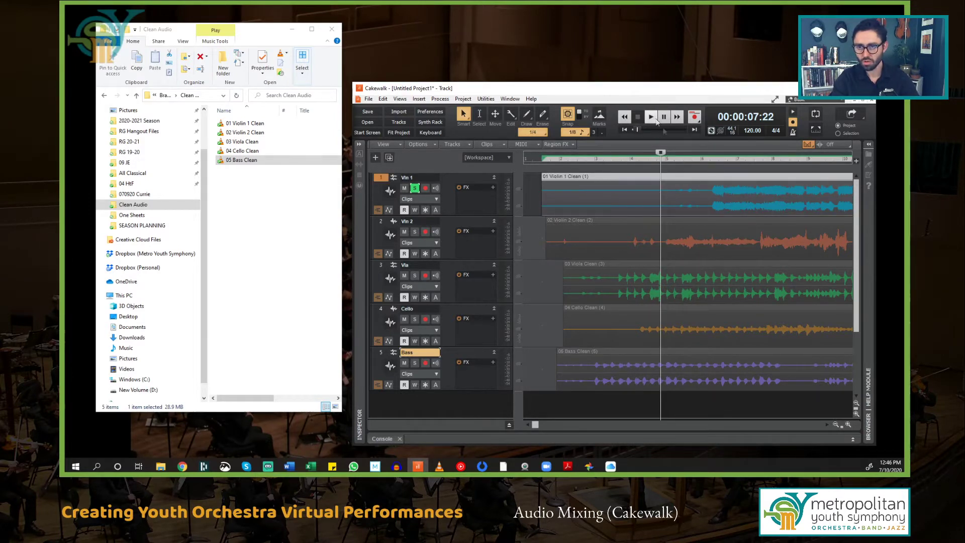
{"action": "key", "text": "space"}
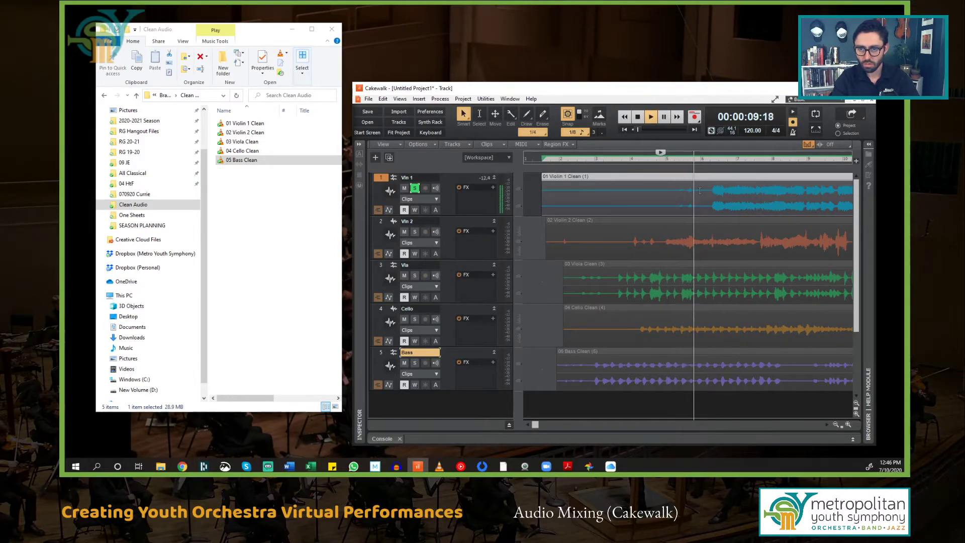
{"action": "key", "text": "space"}
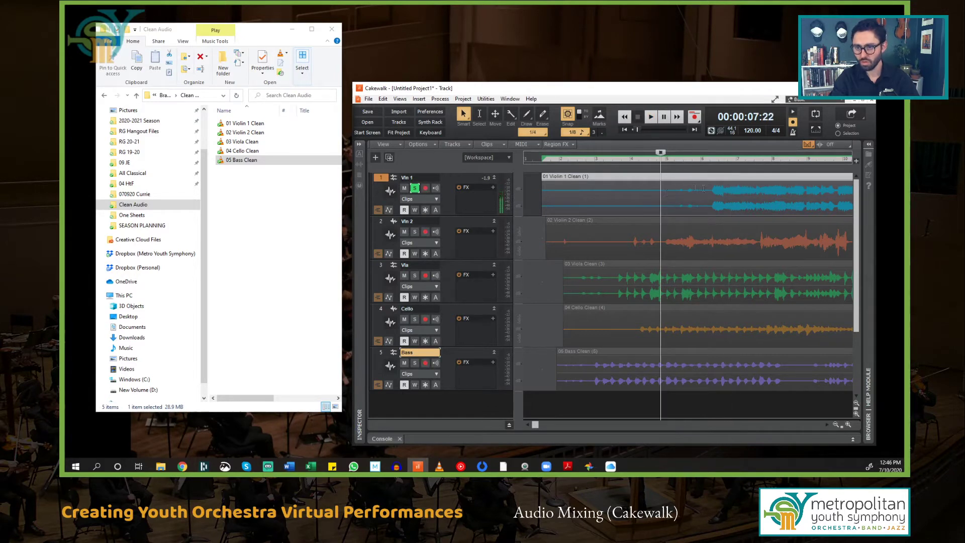
{"action": "left_click", "coordinate": [415, 188]}
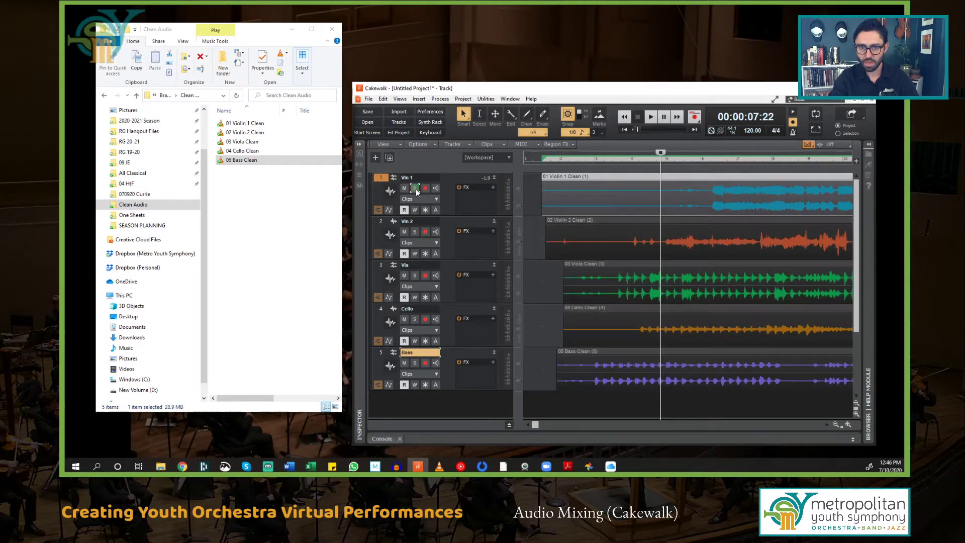
Audition the Vln 2 track on its own from 00:00:05:15, and turn its solo off again.
{"action": "left_click", "coordinate": [416, 232]}
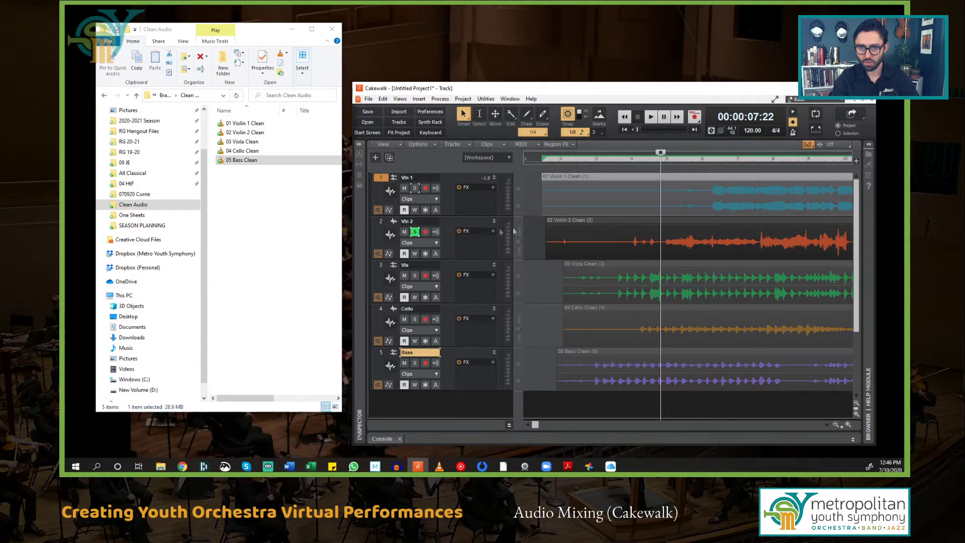
{"action": "left_click", "coordinate": [620, 244]}
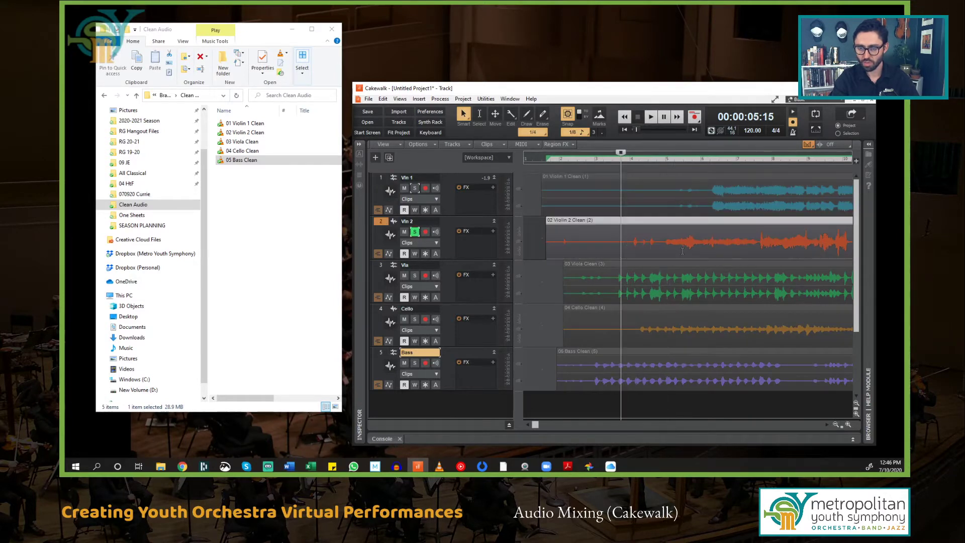
{"action": "key", "text": "space"}
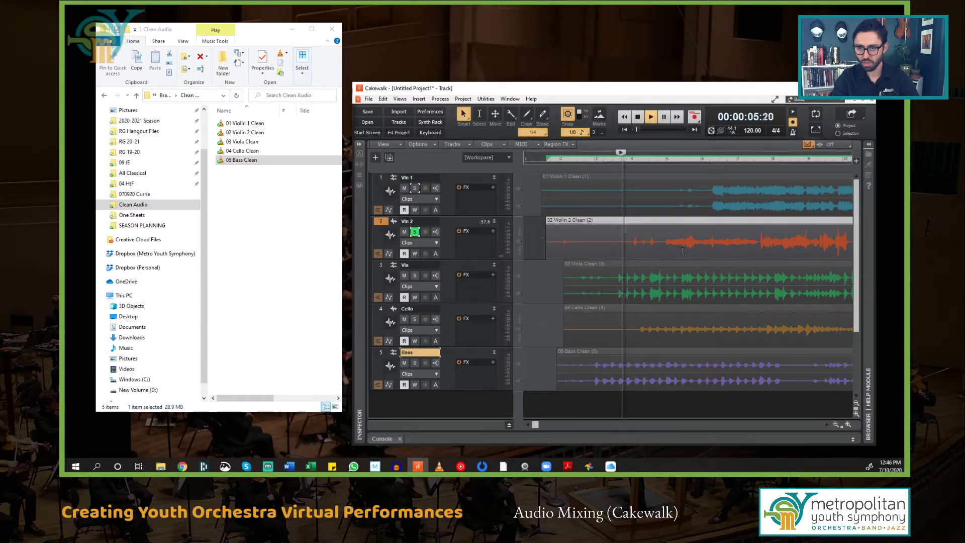
{"action": "key", "text": "space"}
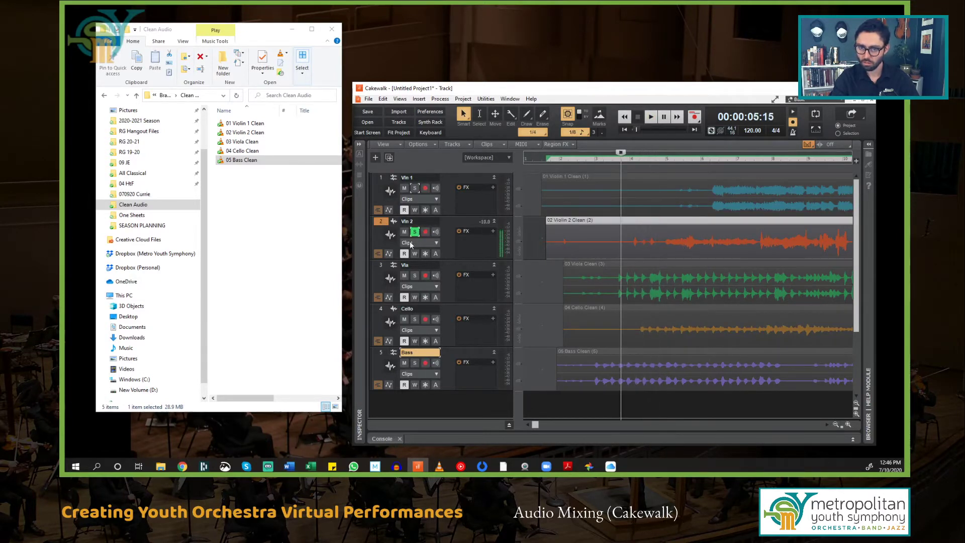
{"action": "left_click", "coordinate": [415, 231]}
Solo the Vla track, play the start of its clip from 00:00:02:15, and unsolo it.
{"action": "left_click", "coordinate": [415, 275]}
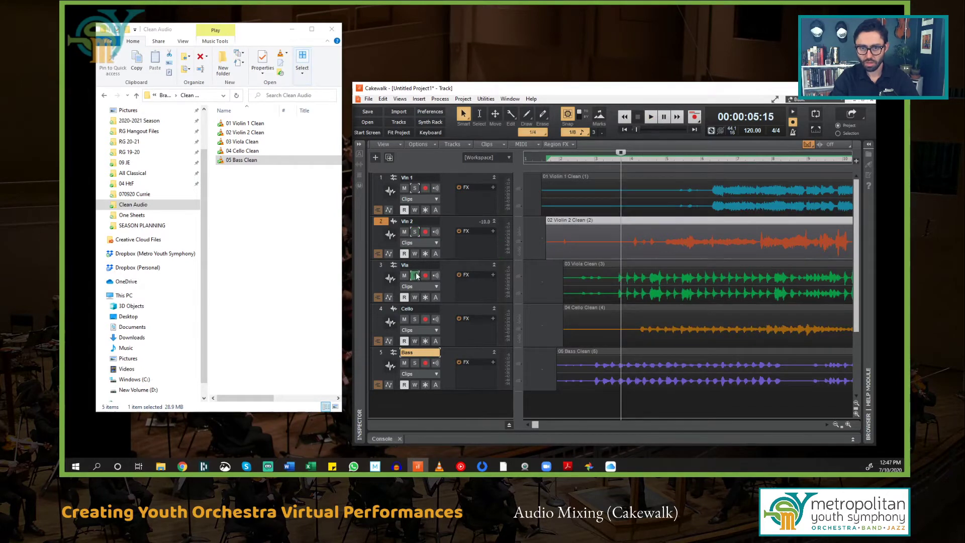
{"action": "left_click", "coordinate": [572, 278]}
{"action": "key", "text": "space"}
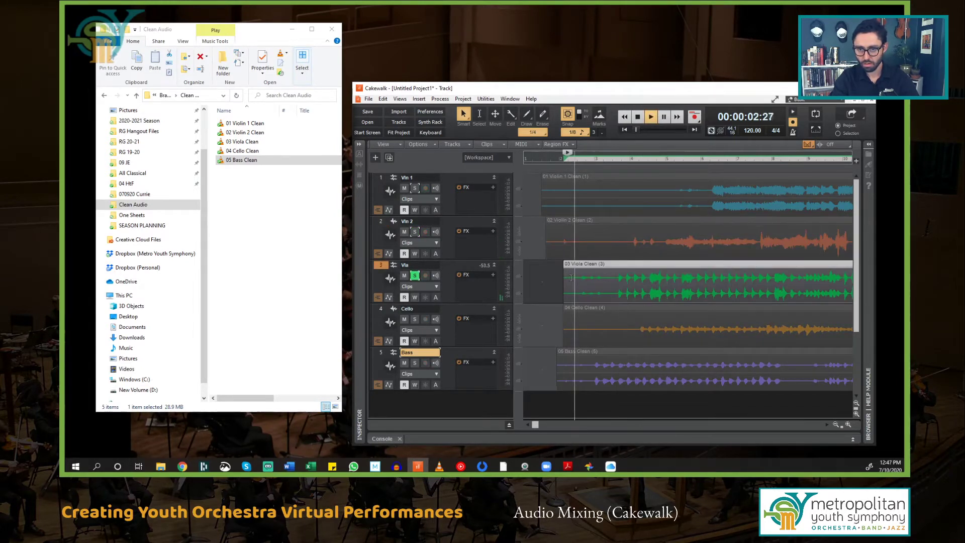
{"action": "key", "text": "space"}
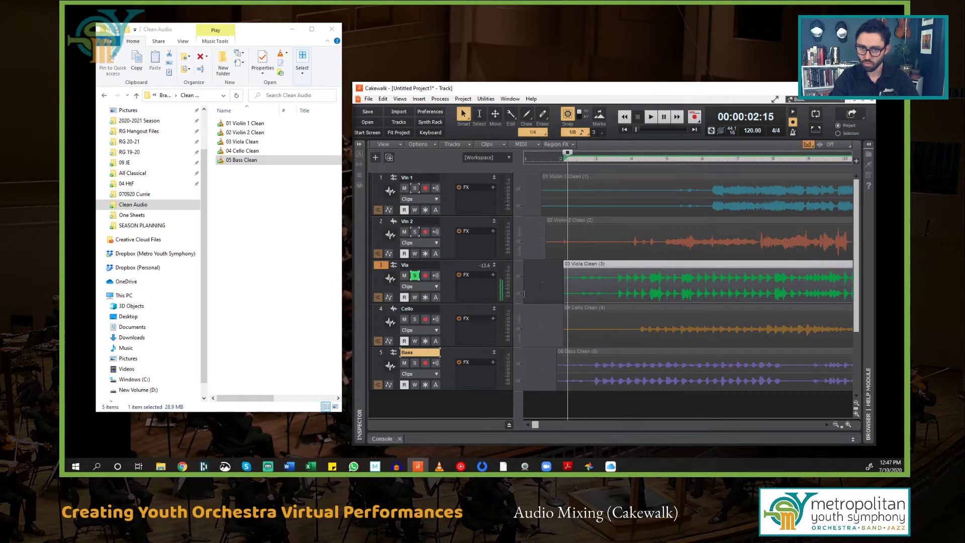
{"action": "left_click", "coordinate": [414, 276]}
Listen to the Cello track in solo from 00:00:02:15, 00:00:04:15 and 00:00:06:15 to locate its first notes, ending with the solo cleared.
{"action": "left_click", "coordinate": [414, 319]}
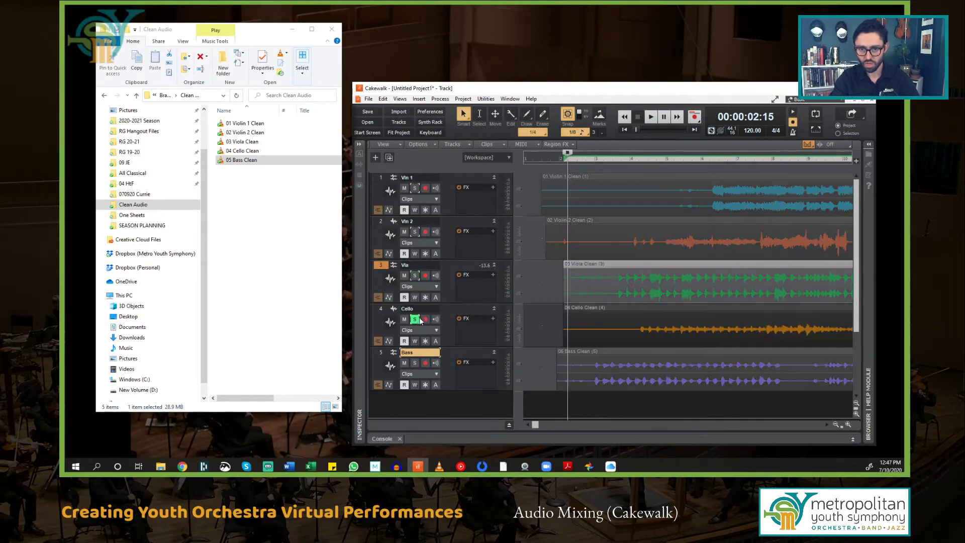
{"action": "key", "text": "space"}
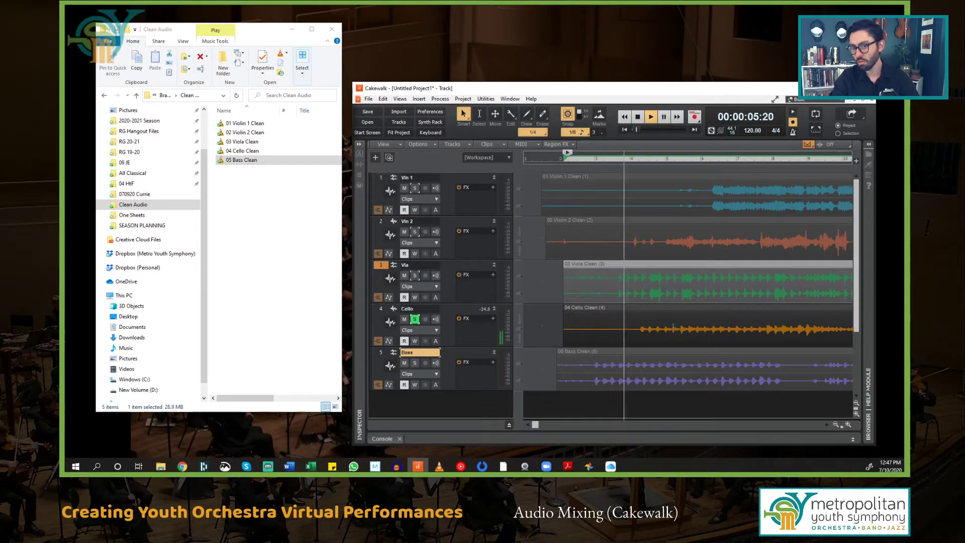
{"action": "key", "text": "space"}
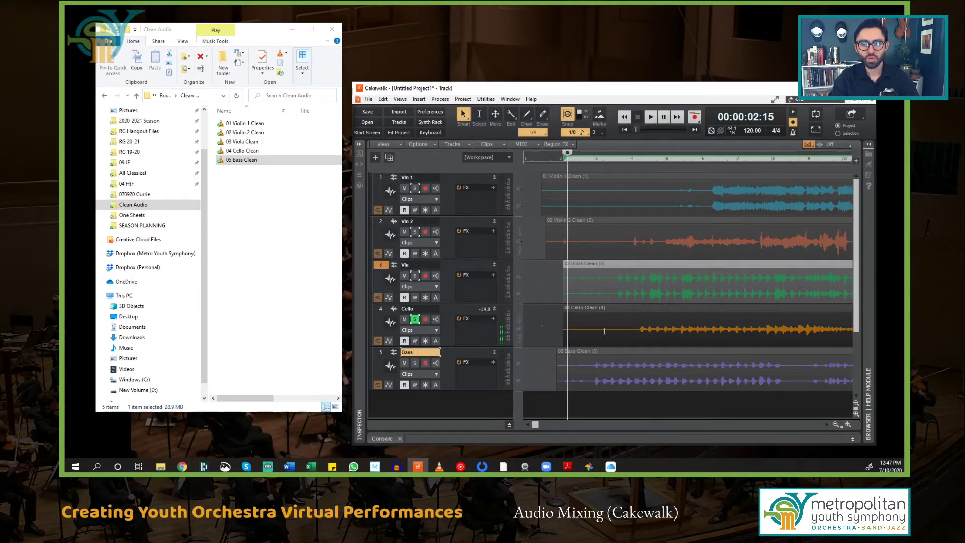
{"action": "left_click", "coordinate": [604, 330]}
{"action": "key", "text": "space"}
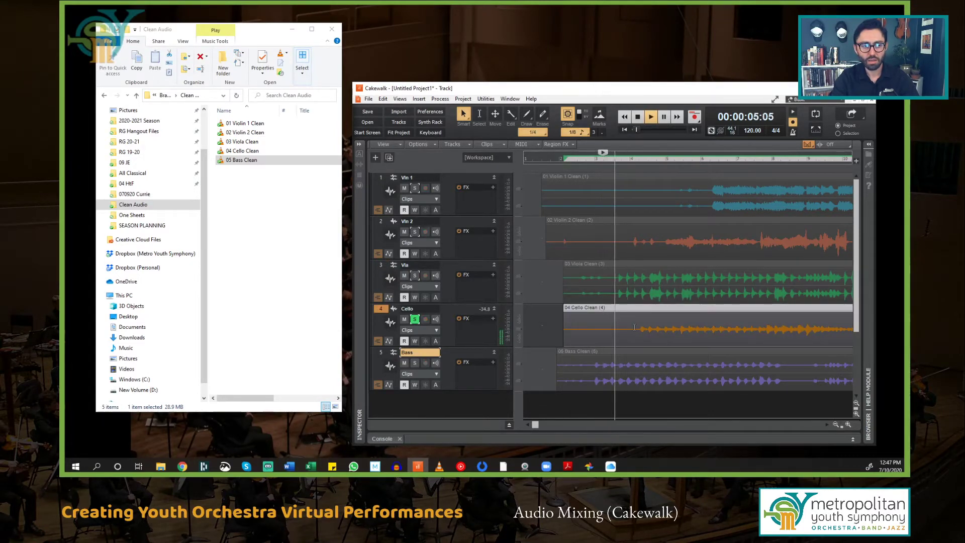
{"action": "key", "text": "space"}
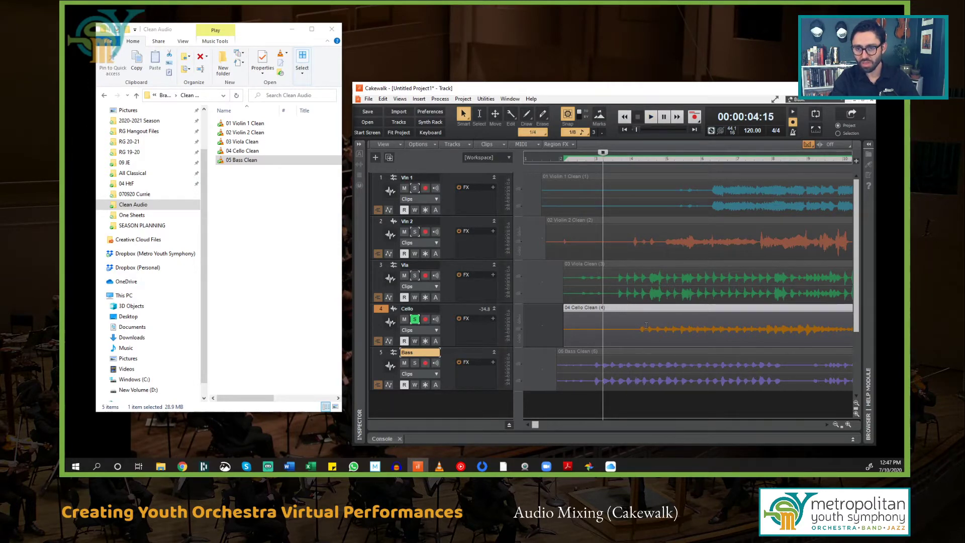
{"action": "left_click", "coordinate": [638, 329]}
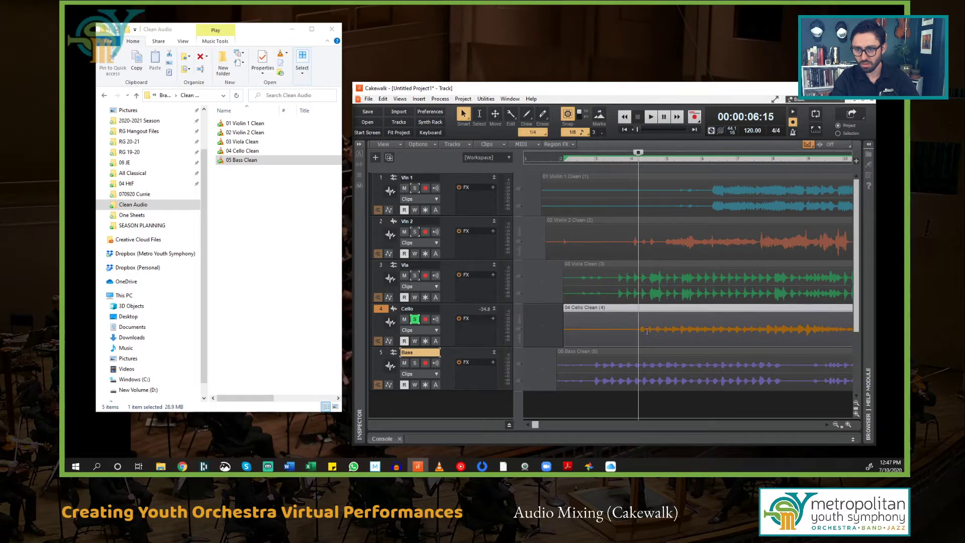
{"action": "scroll", "coordinate": [653, 331], "scroll_direction": "up", "scroll_amount": 2}
{"action": "key", "text": "space"}
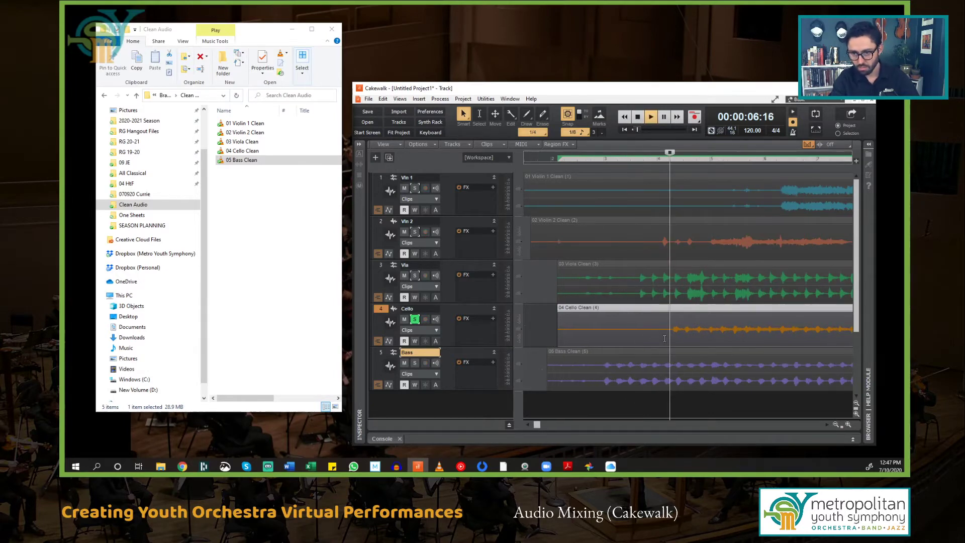
{"action": "key", "text": "space"}
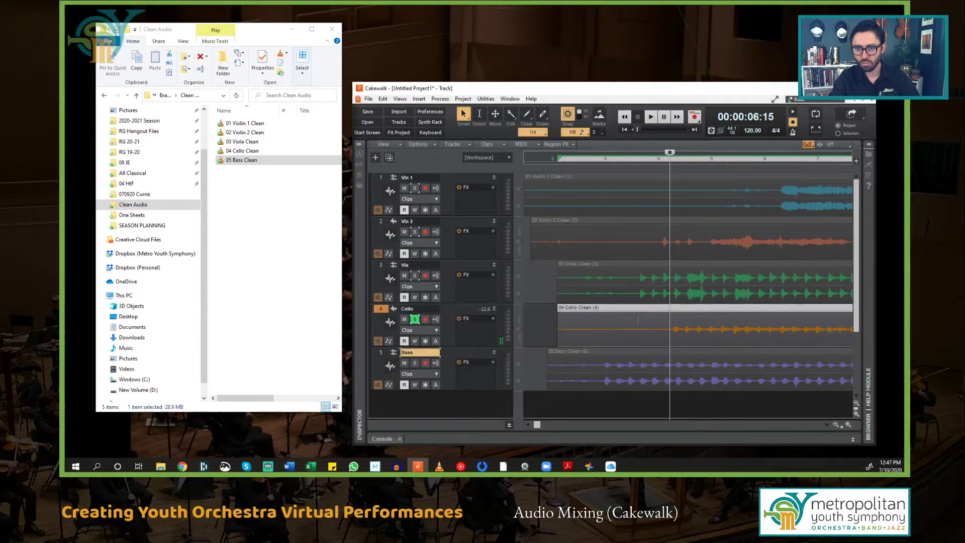
{"action": "left_click", "coordinate": [415, 319]}
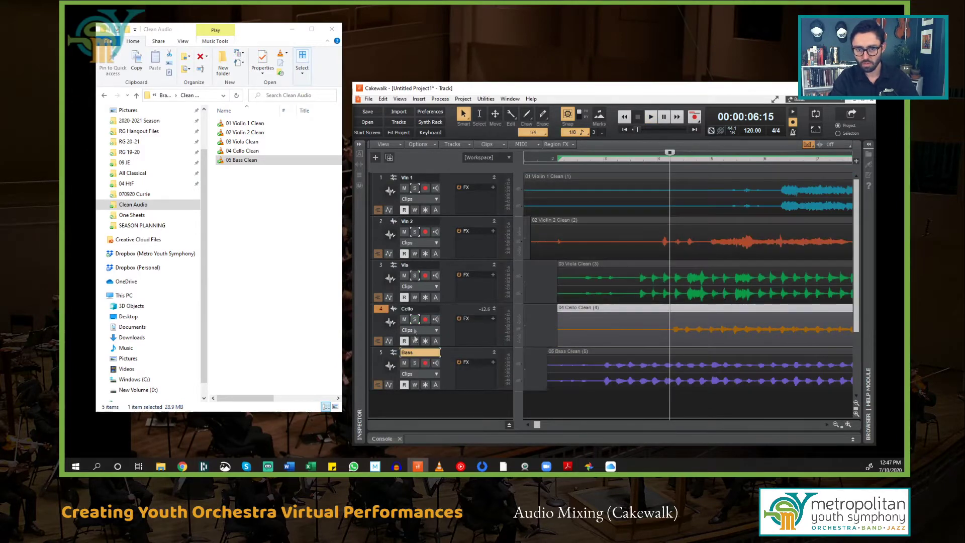
Solo the Bass track, play its clip from 00:00:02:00, and remove the solo.
{"action": "left_click", "coordinate": [415, 363]}
{"action": "left_click", "coordinate": [554, 365]}
{"action": "key", "text": "space"}
{"action": "key", "text": "space"}
{"action": "left_click", "coordinate": [415, 363]}
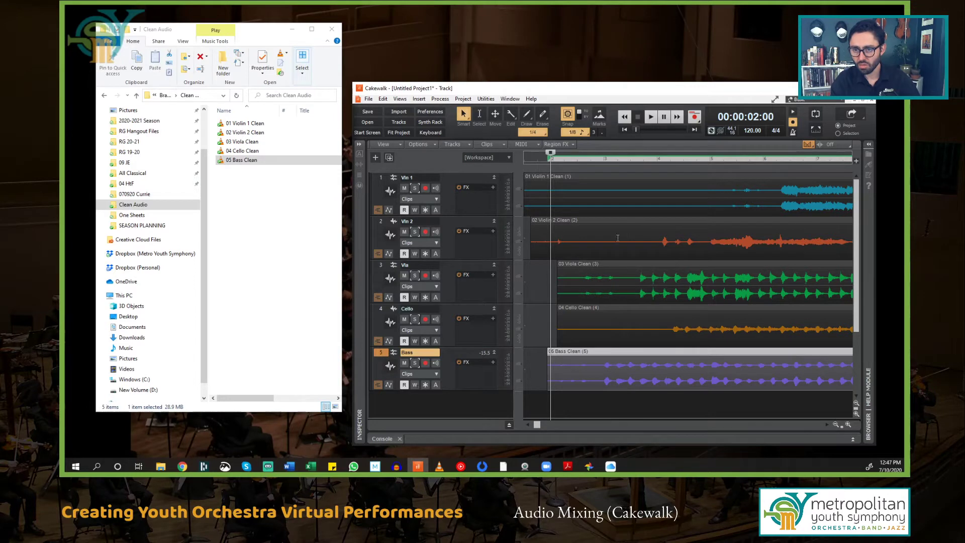
Shift the Violin 2, Viola, Cello and Bass clips later on the timeline so their opening waveforms roughly line up with Violin 1.
{"action": "left_click_drag", "start_coordinate": [617, 224], "coordinate": [686, 225]}
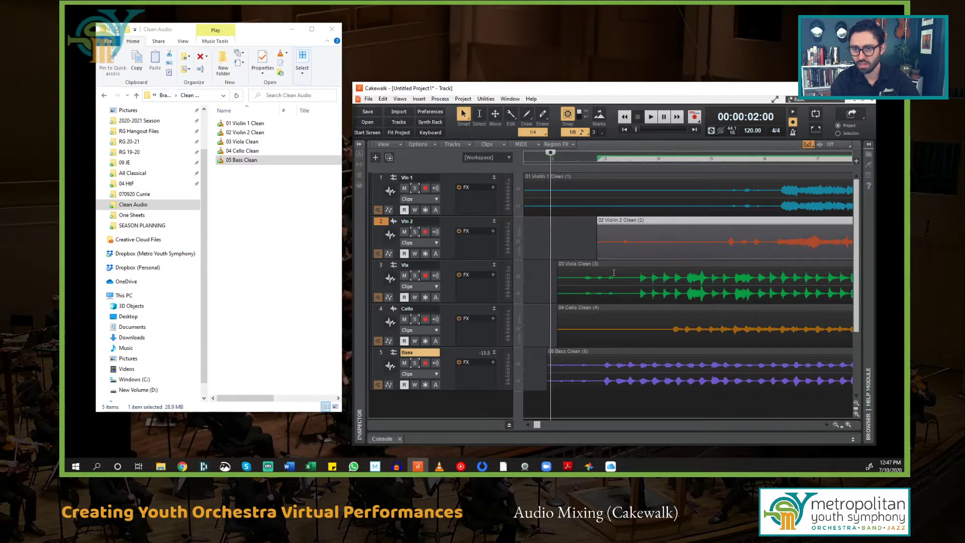
{"action": "left_click_drag", "start_coordinate": [606, 264], "coordinate": [750, 263]}
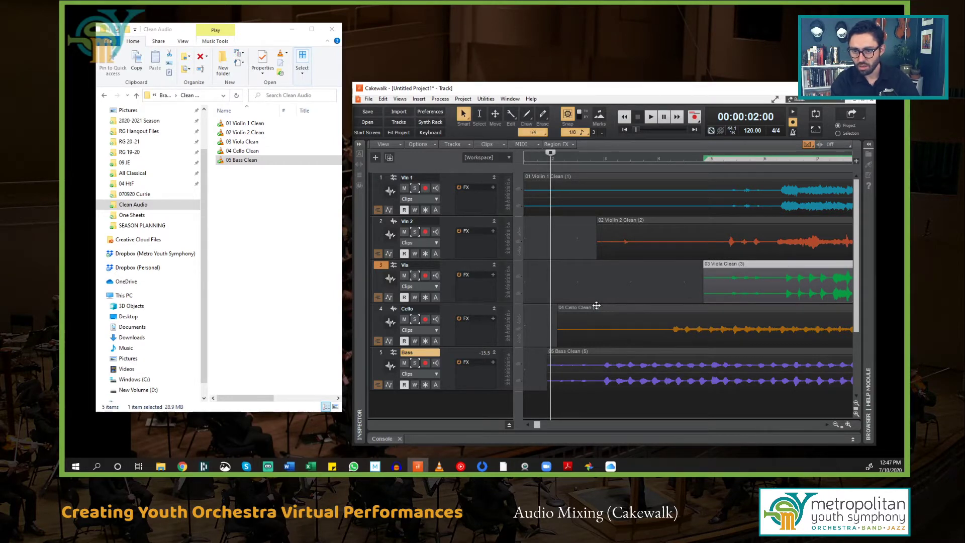
{"action": "left_click", "coordinate": [672, 328]}
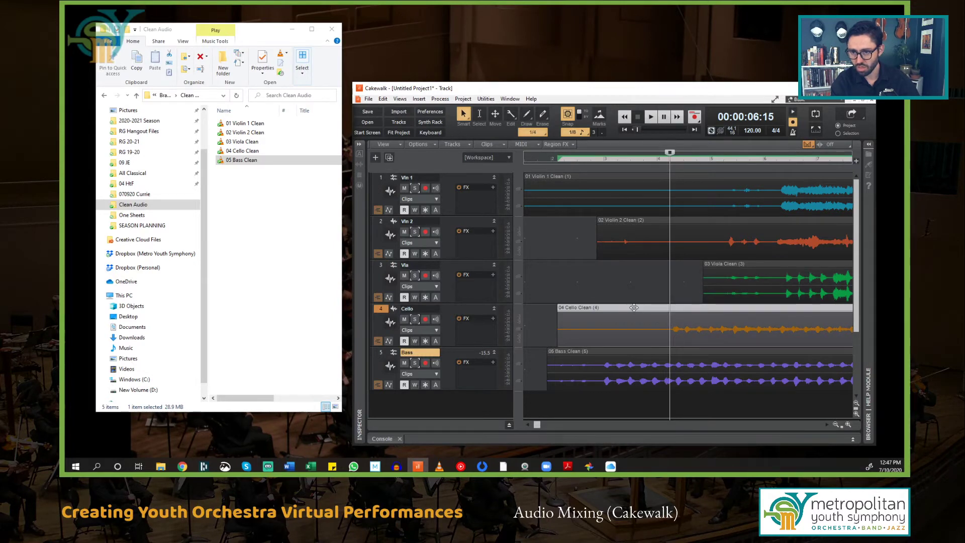
{"action": "left_click_drag", "start_coordinate": [634, 308], "coordinate": [740, 309]}
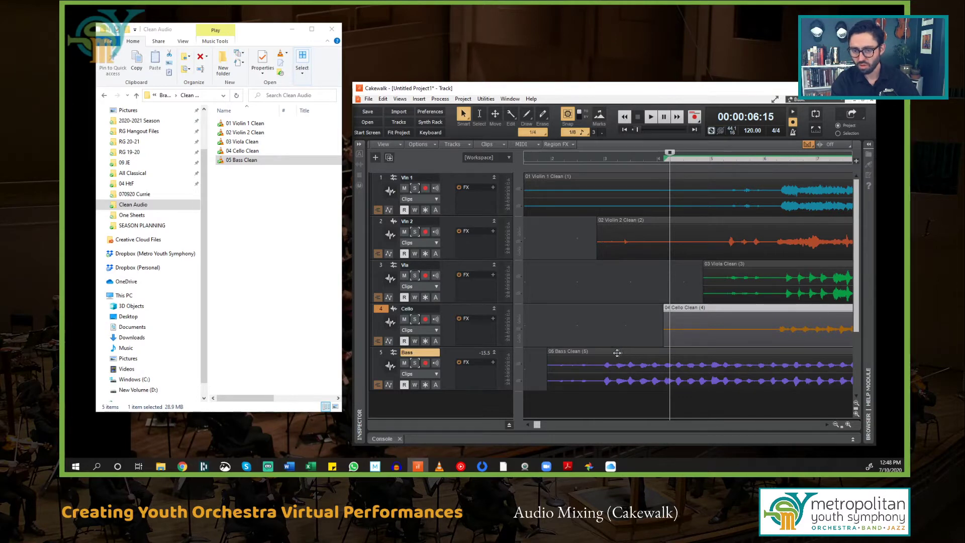
{"action": "left_click_drag", "start_coordinate": [607, 352], "coordinate": [751, 349]}
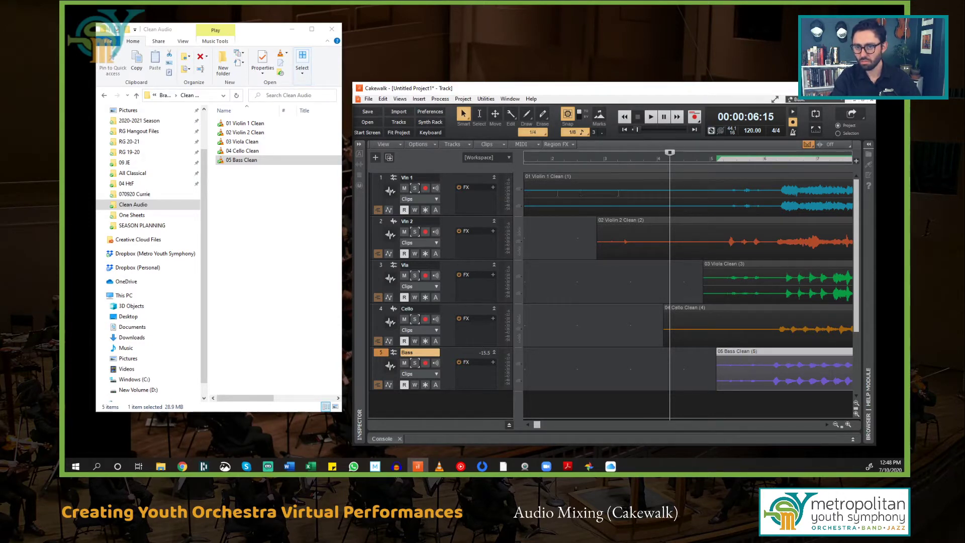
Split the Violin 1 clip at 00:00:07:07 and delete the portion before the split.
{"action": "left_click", "coordinate": [690, 189]}
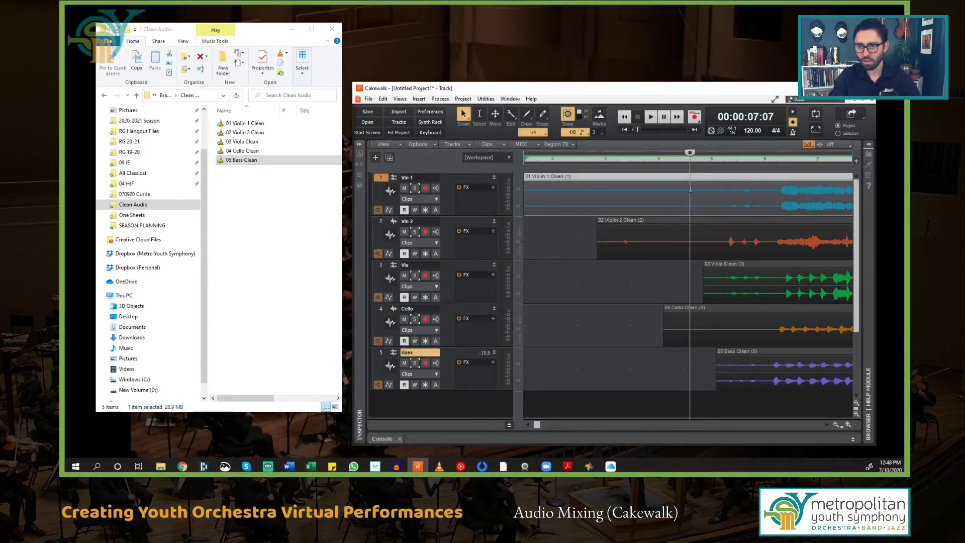
{"action": "key", "text": "s"}
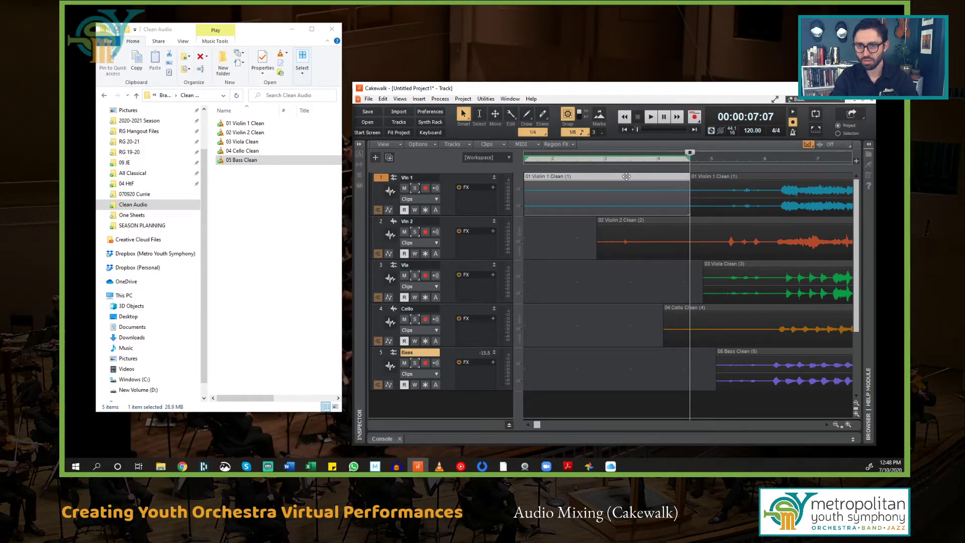
{"action": "key", "text": "Delete"}
Cut the Violin 2 clip at 00:00:07:07 and remove its earlier portion.
{"action": "left_click", "coordinate": [690, 241]}
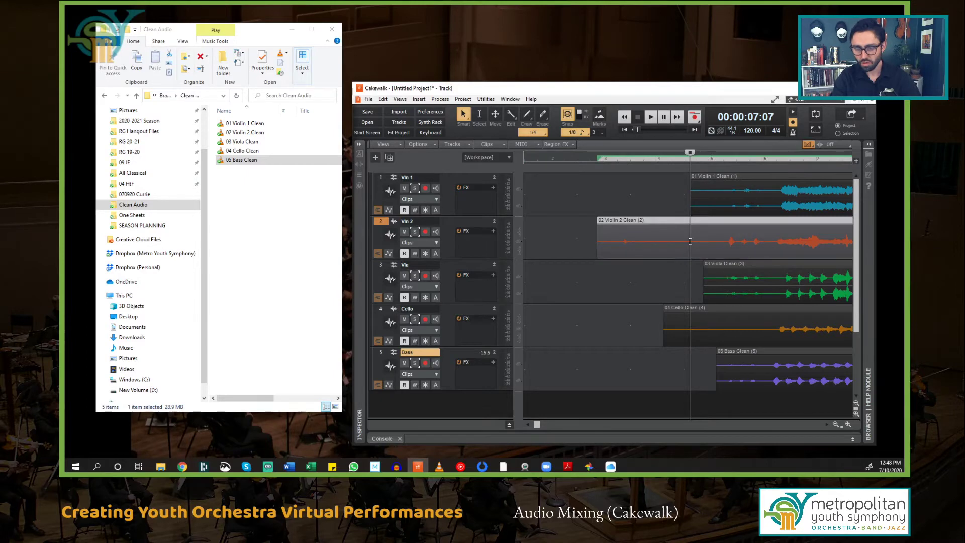
{"action": "key", "text": "d"}
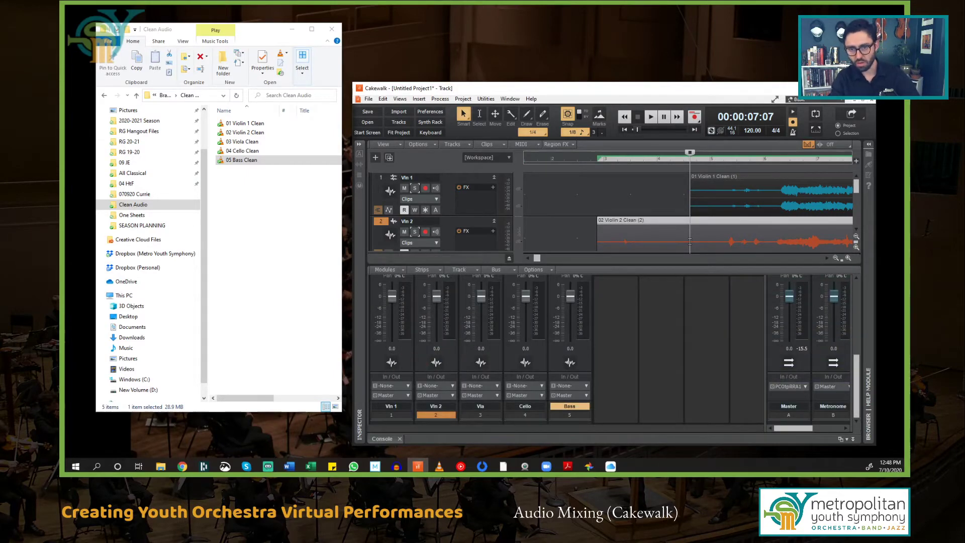
{"action": "key", "text": "d"}
{"action": "key", "text": "s"}
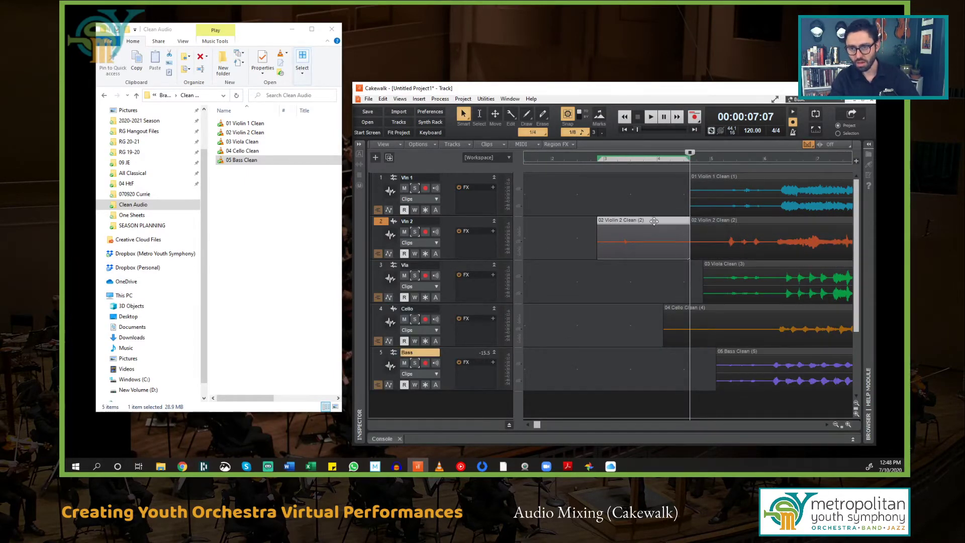
{"action": "key", "text": "Delete"}
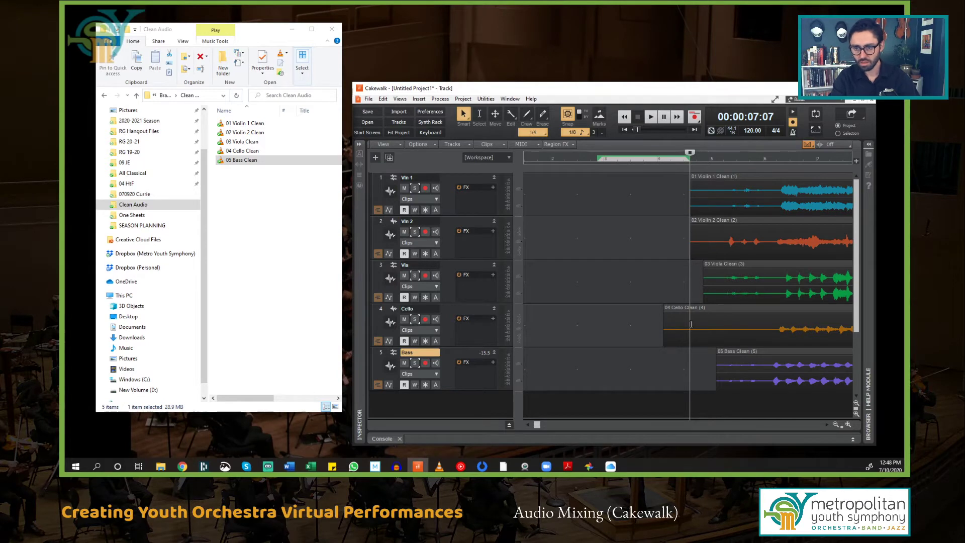
Split the Cello clip at 00:00:07:07 and delete the portion before the split.
{"action": "left_click", "coordinate": [691, 323]}
{"action": "key", "text": "s"}
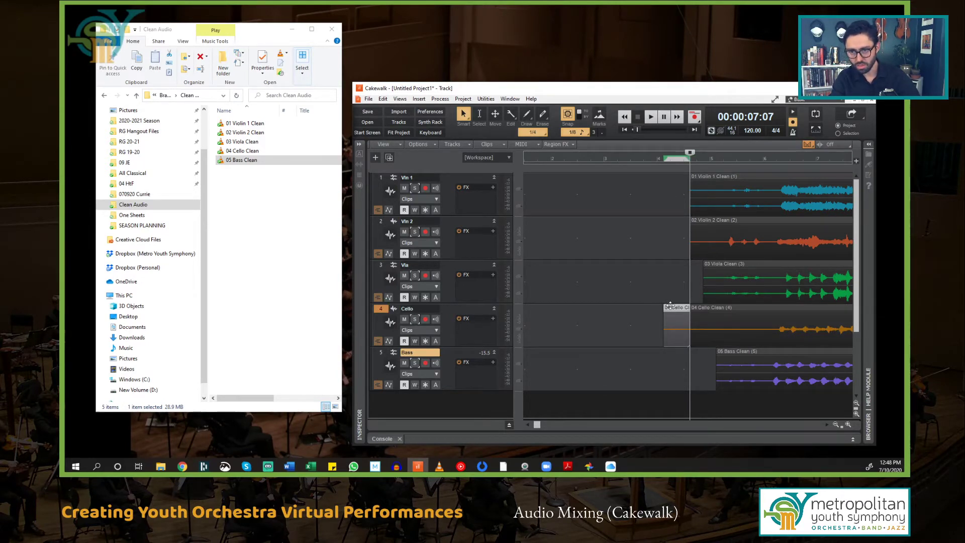
{"action": "key", "text": "Delete"}
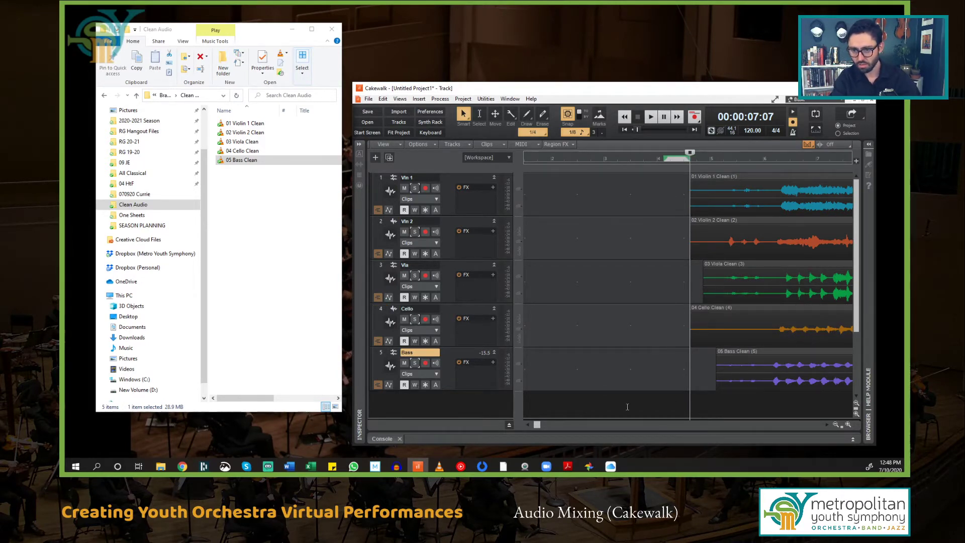
Solo the Bass track and play its entrance from 00:00:10:07.
{"action": "left_click", "coordinate": [827, 425]}
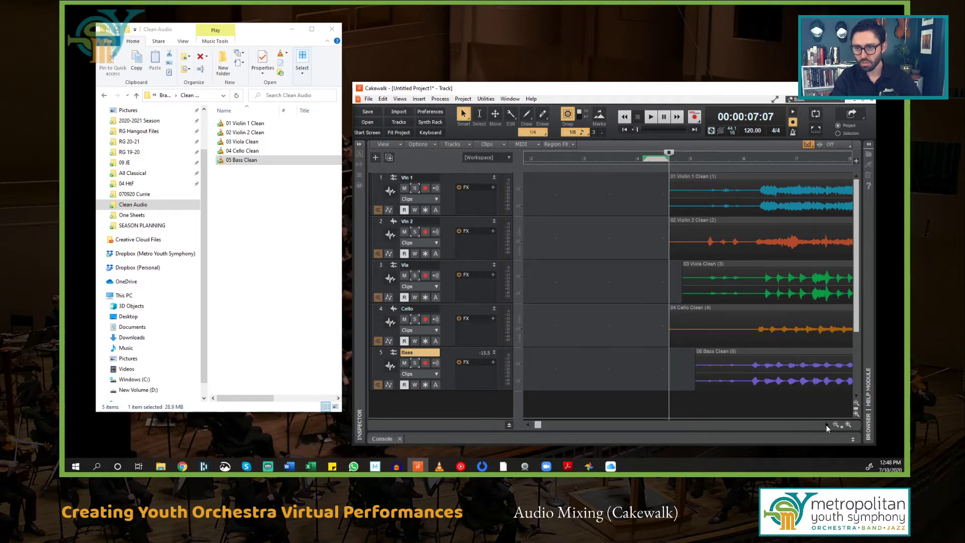
{"action": "left_click_drag", "start_coordinate": [827, 426], "coordinate": [826, 425]}
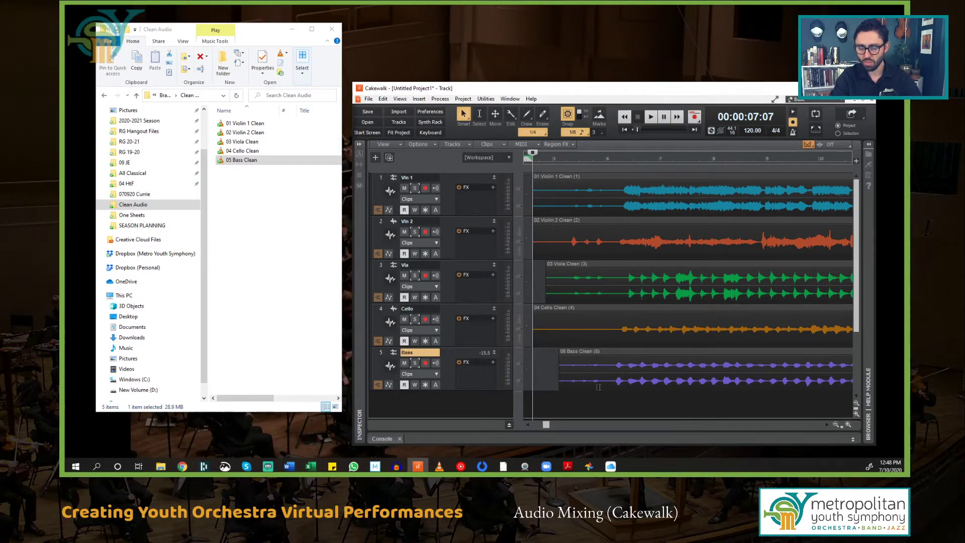
{"action": "scroll", "coordinate": [588, 372], "scroll_direction": "up", "scroll_amount": 1}
{"action": "left_click", "coordinate": [577, 370]}
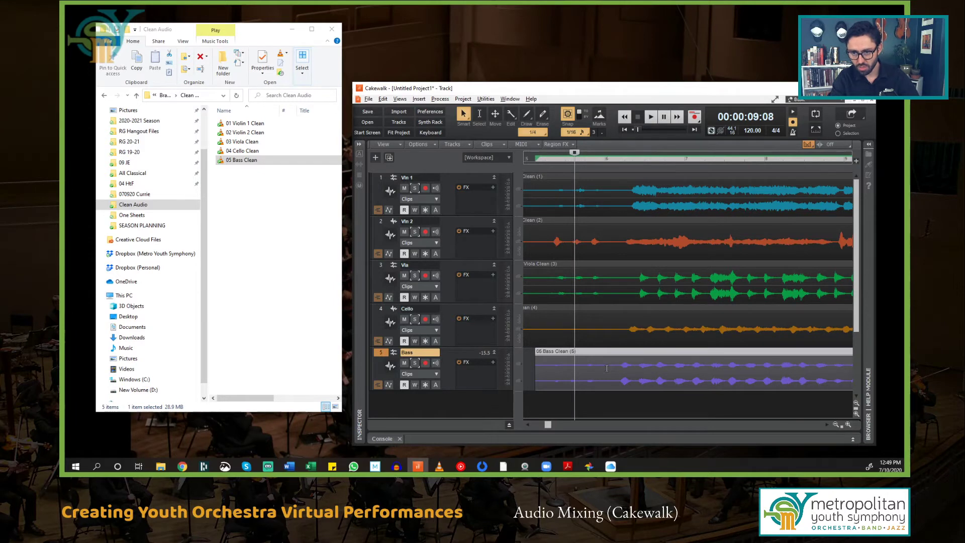
{"action": "scroll", "coordinate": [607, 368], "scroll_direction": "up", "scroll_amount": 1}
{"action": "scroll", "coordinate": [607, 368], "scroll_direction": "up", "scroll_amount": 1}
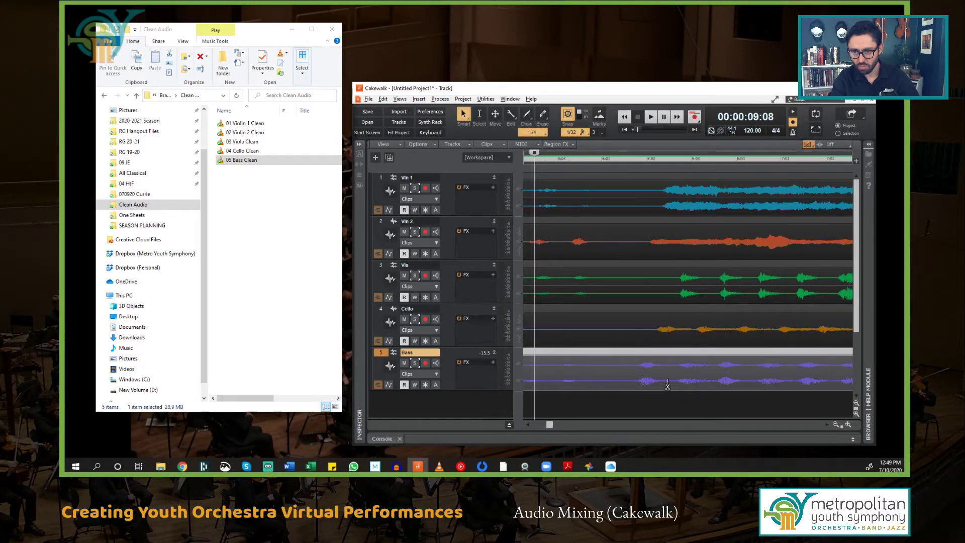
{"action": "scroll", "coordinate": [671, 375], "scroll_direction": "up", "scroll_amount": 1}
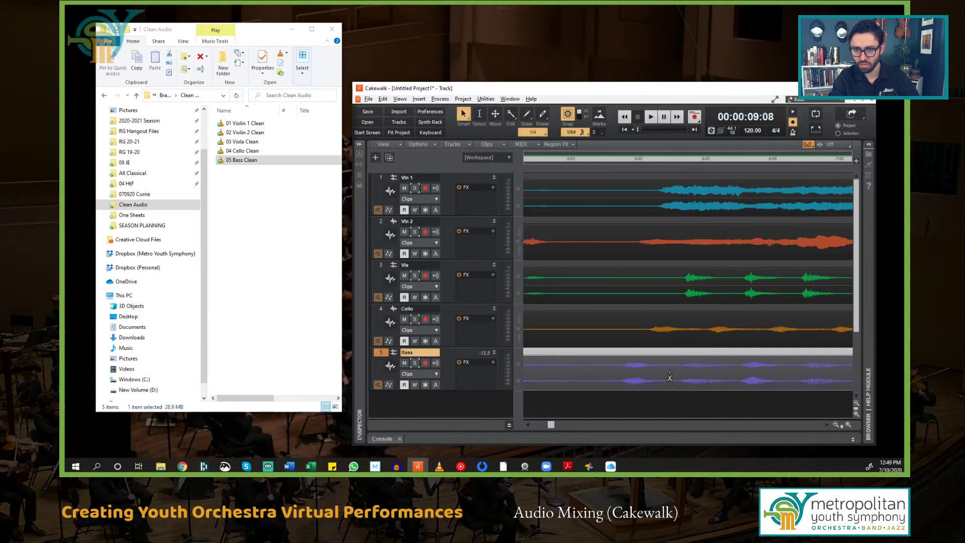
{"action": "left_click", "coordinate": [416, 363]}
{"action": "left_click", "coordinate": [595, 370]}
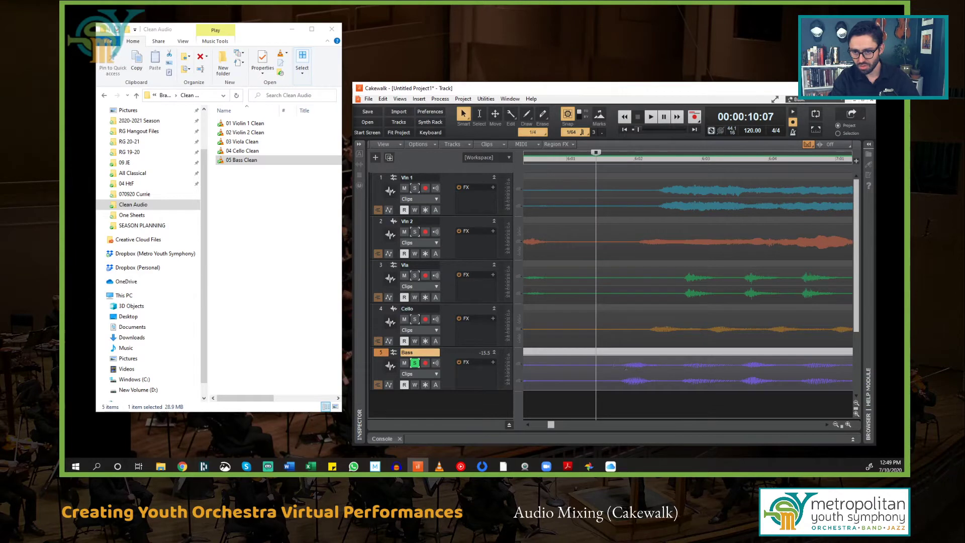
{"action": "key", "text": "space"}
{"action": "key", "text": "space"}
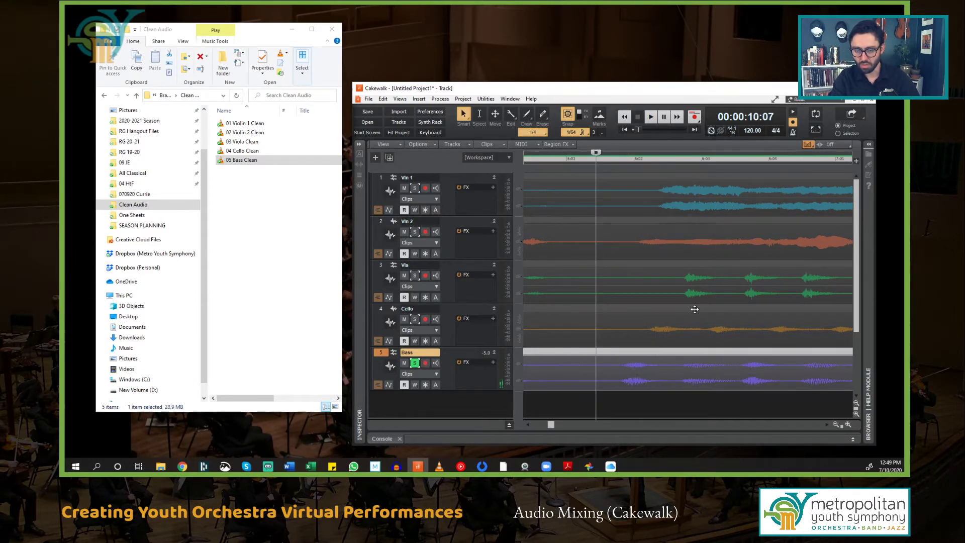
Shift the Cello clip earlier to line up its first notes with the Bass, then solo Cello and play both from 00:00:10:07.
{"action": "left_click_drag", "start_coordinate": [698, 307], "coordinate": [668, 309]}
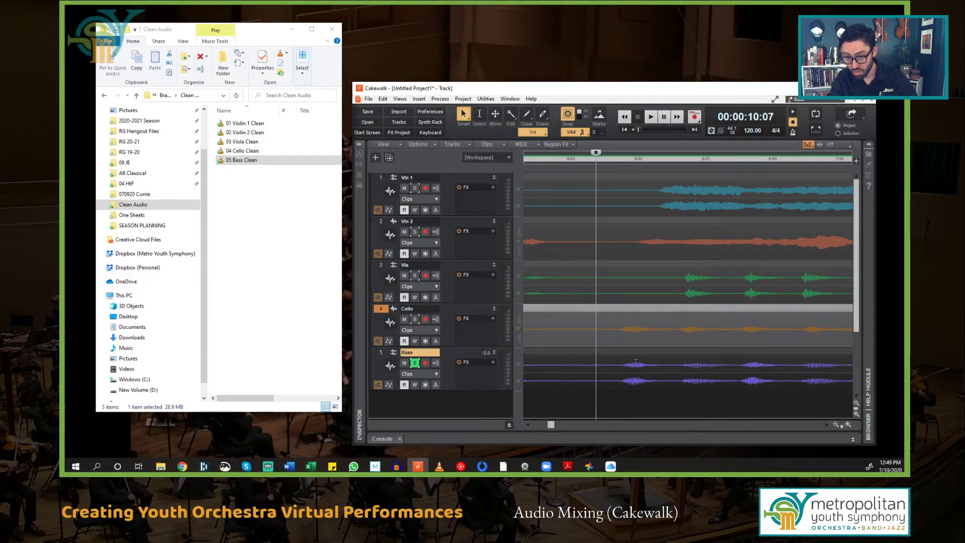
{"action": "left_click", "coordinate": [415, 320]}
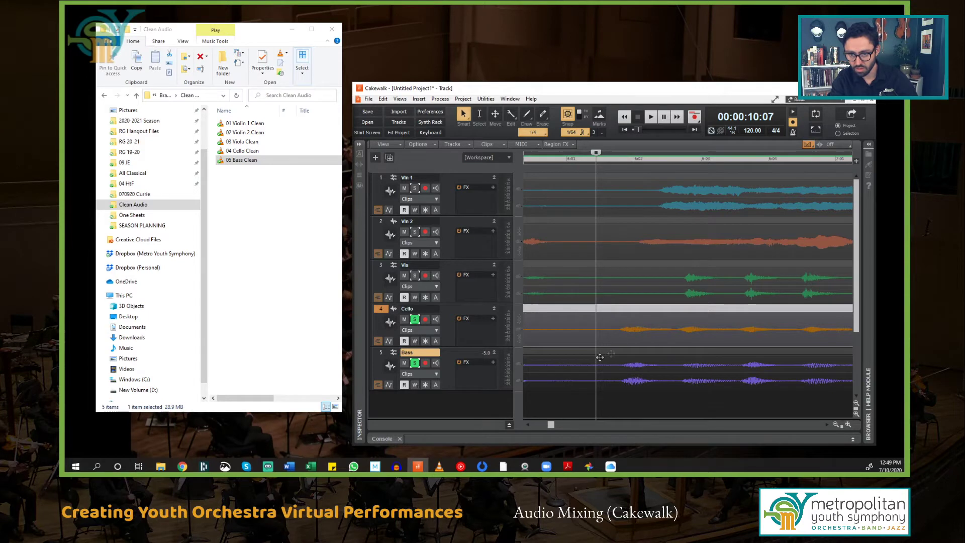
{"action": "key", "text": "space"}
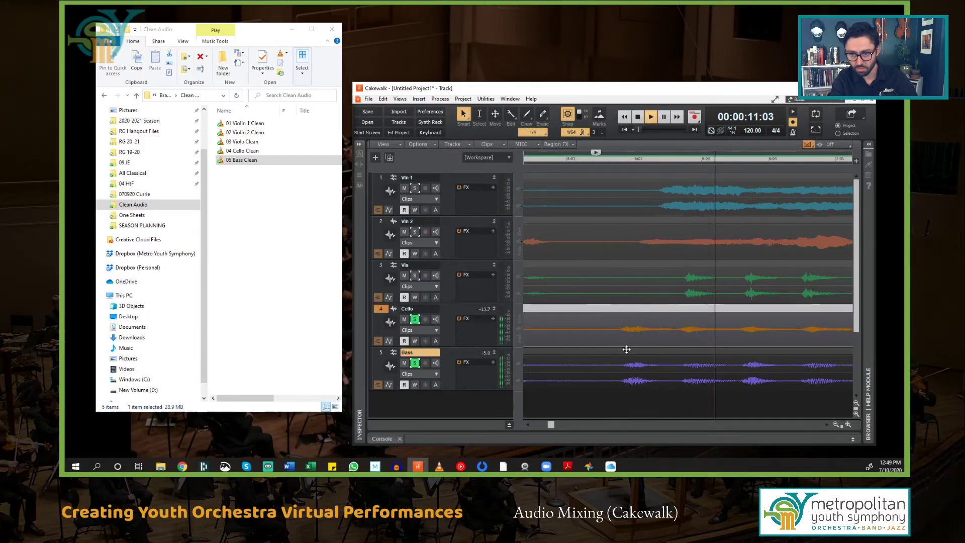
{"action": "key", "text": "space"}
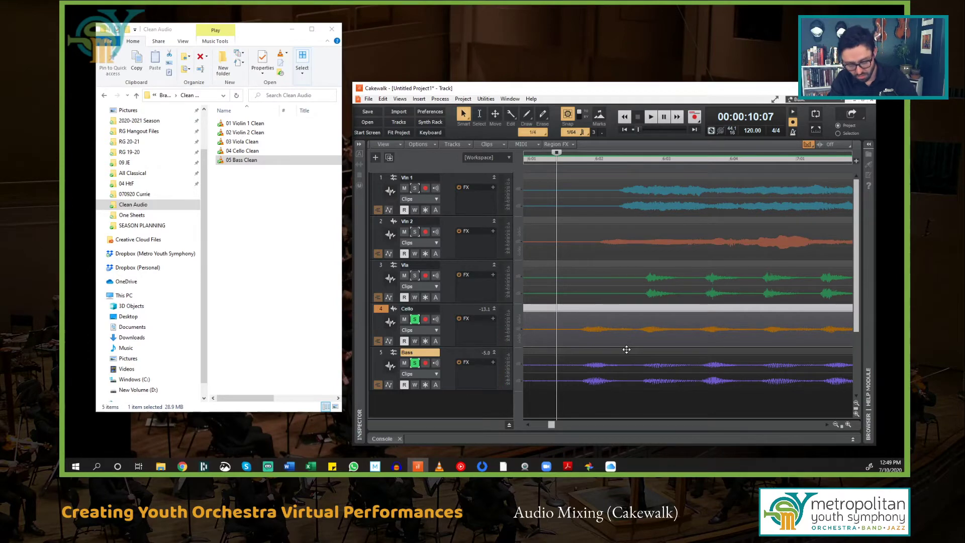
Play the soloed Cello and Bass tracks together from 00:01:44:00 to check their alignment deeper into the piece.
{"action": "scroll", "coordinate": [626, 349], "scroll_direction": "down", "scroll_amount": 3}
{"action": "scroll", "coordinate": [626, 349], "scroll_direction": "down", "scroll_amount": 4}
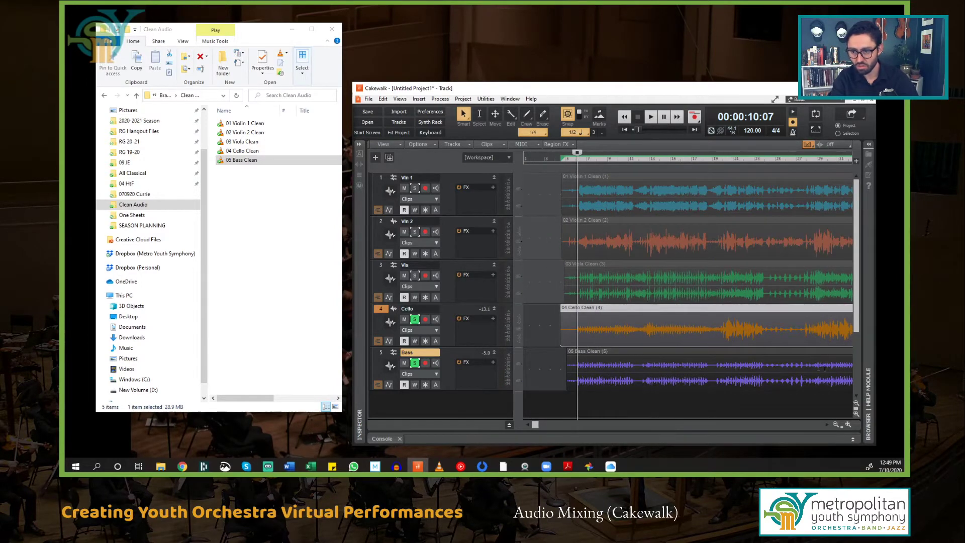
{"action": "scroll", "coordinate": [776, 367], "scroll_direction": "down", "scroll_amount": 3}
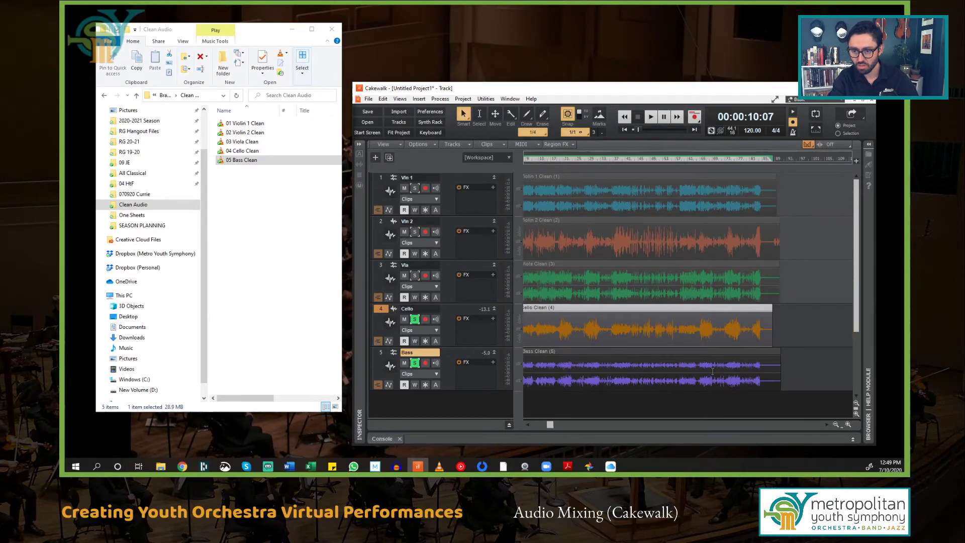
{"action": "left_click", "coordinate": [663, 369]}
{"action": "scroll", "coordinate": [664, 370], "scroll_direction": "up", "scroll_amount": 6}
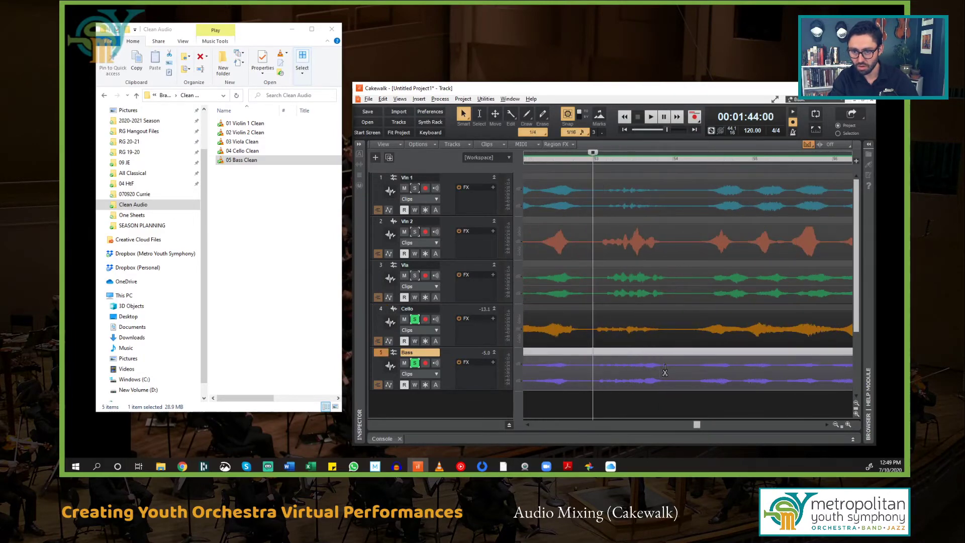
{"action": "key", "text": "space"}
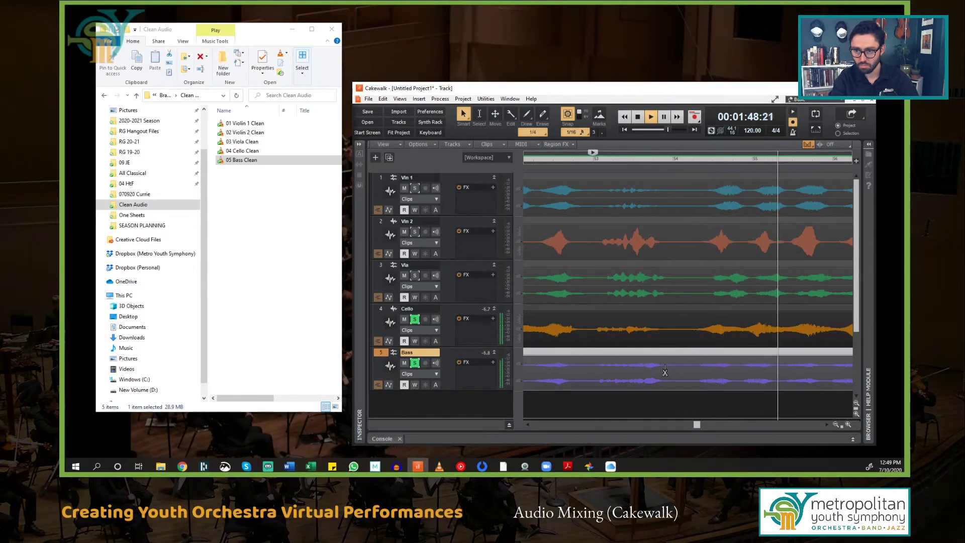
{"action": "key", "text": "space"}
Shift the Viola clip slightly earlier so its opening waveform roughly lines up with the Cello and Bass.
{"action": "scroll", "coordinate": [664, 372], "scroll_direction": "down", "scroll_amount": 10}
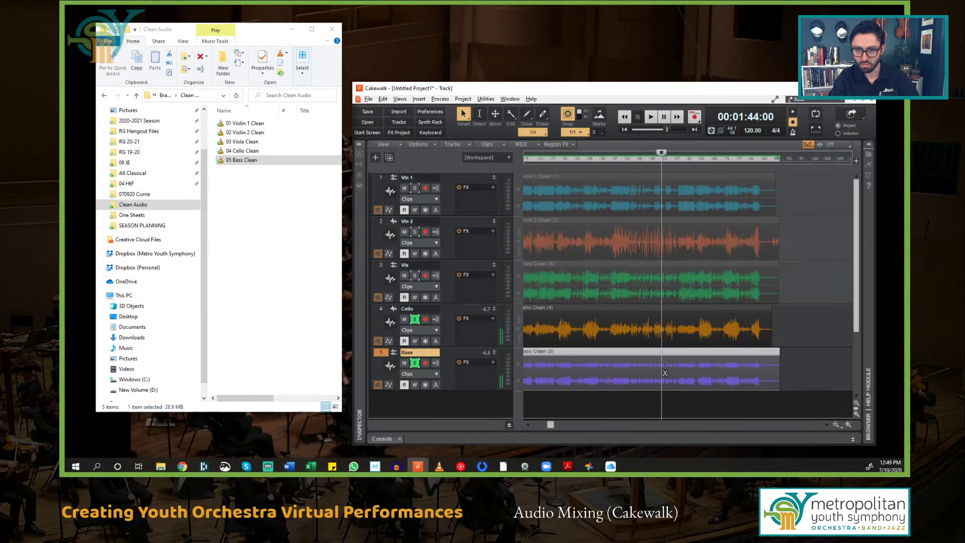
{"action": "scroll", "coordinate": [678, 376], "scroll_direction": "up", "scroll_amount": 8}
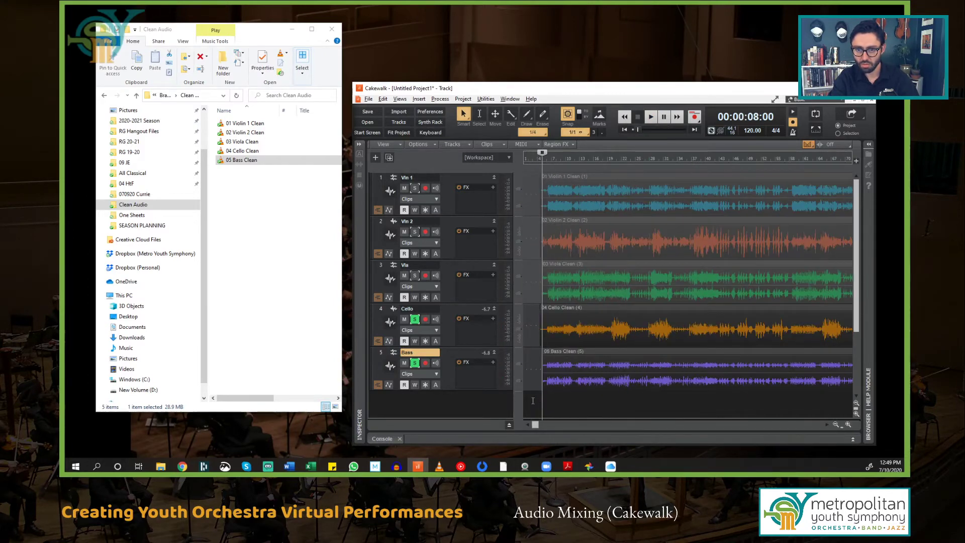
{"action": "scroll", "coordinate": [712, 376], "scroll_direction": "up", "scroll_amount": 2}
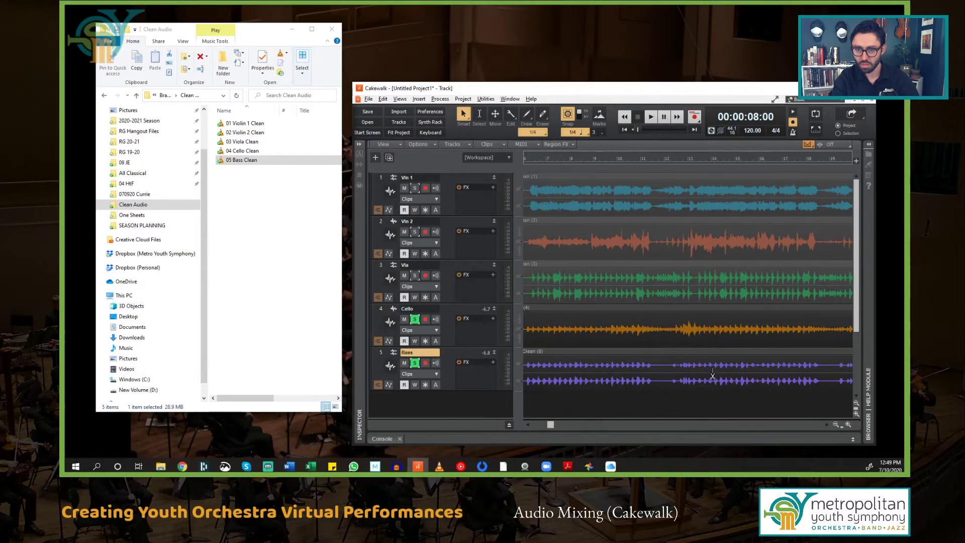
{"action": "left_click_drag", "start_coordinate": [553, 424], "coordinate": [543, 425]}
{"action": "scroll", "coordinate": [623, 347], "scroll_direction": "up", "scroll_amount": 1}
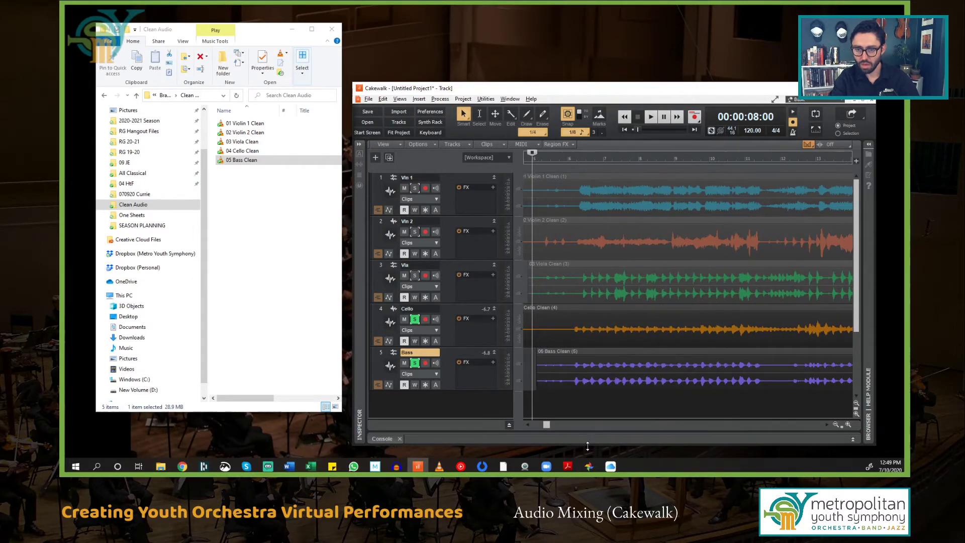
{"action": "left_click_drag", "start_coordinate": [548, 425], "coordinate": [545, 427]}
{"action": "scroll", "coordinate": [611, 347], "scroll_direction": "up", "scroll_amount": 2}
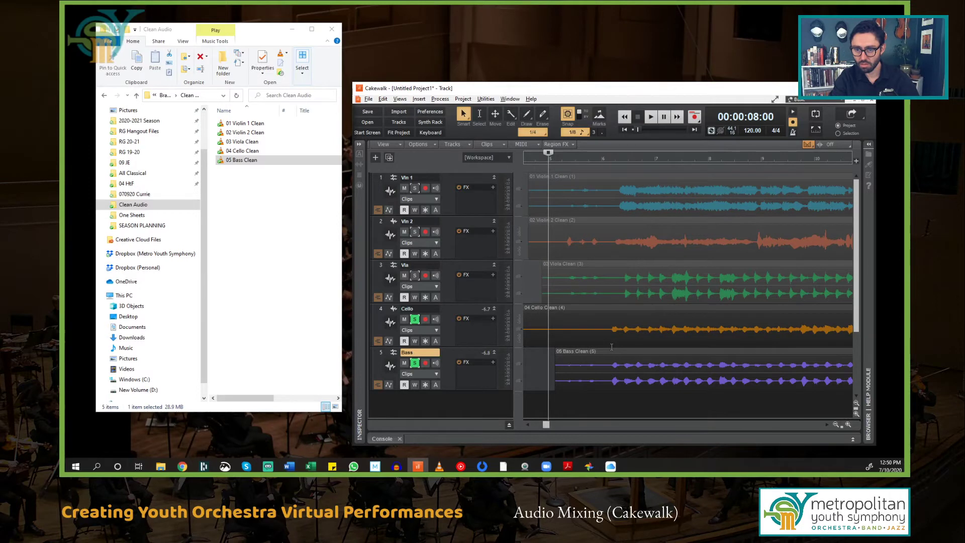
{"action": "left_click", "coordinate": [527, 425]}
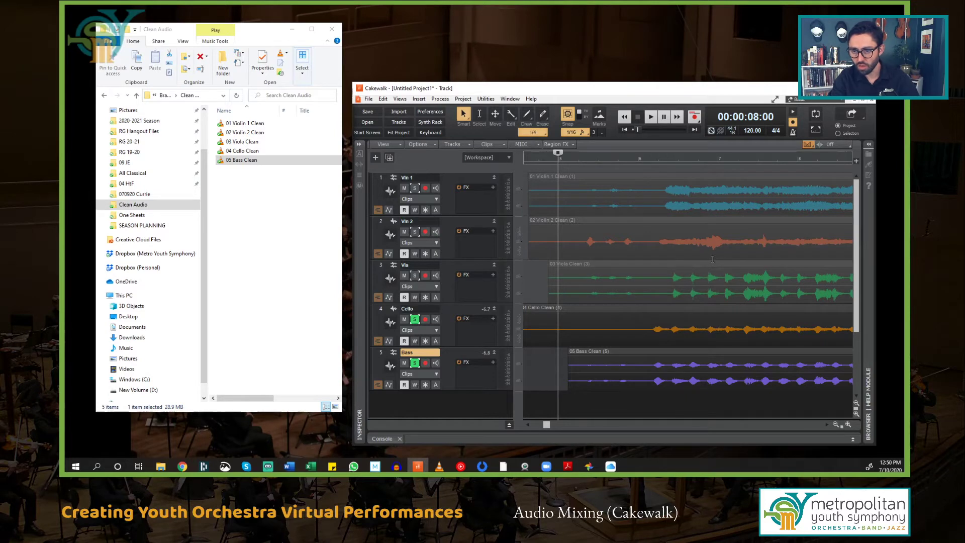
{"action": "left_click_drag", "start_coordinate": [707, 264], "coordinate": [697, 267]}
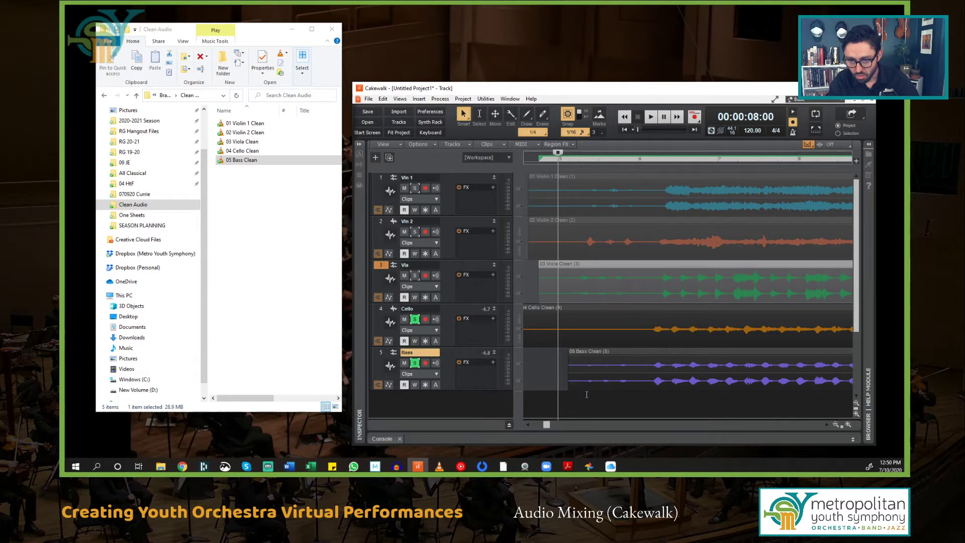
Add the Viola track to the solo group and repeatedly play the three soloed tracks from 00:00:08:04.
{"action": "left_click", "coordinate": [585, 368]}
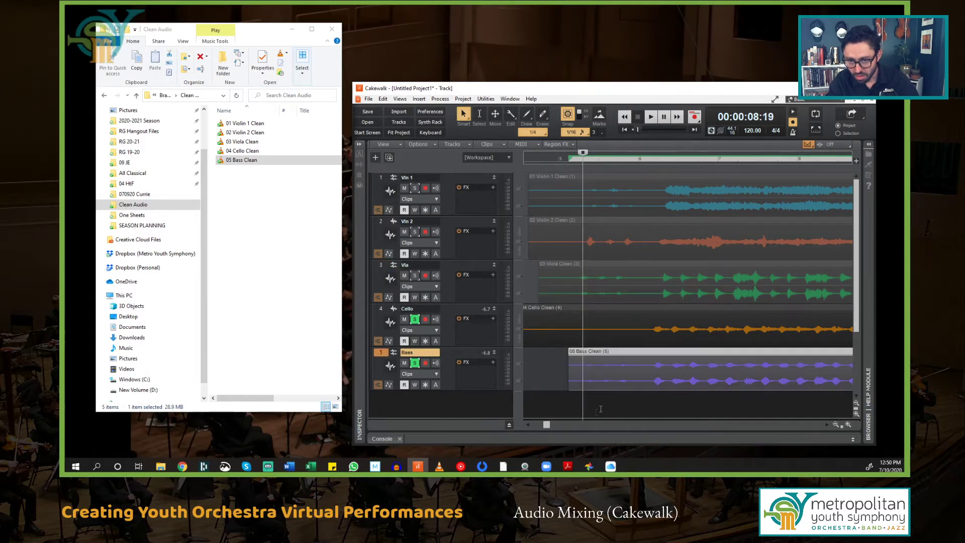
{"action": "scroll", "coordinate": [611, 391], "scroll_direction": "up", "scroll_amount": 1}
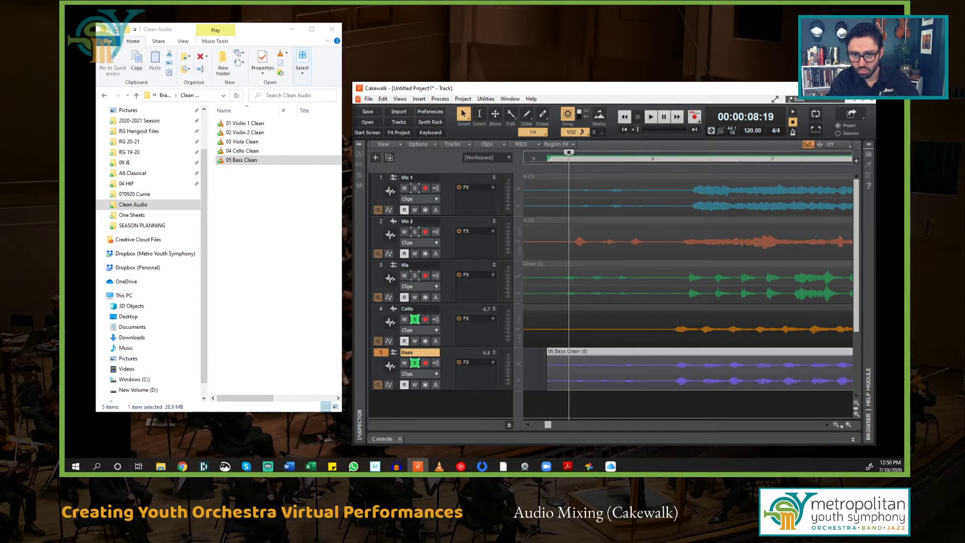
{"action": "left_click", "coordinate": [415, 275]}
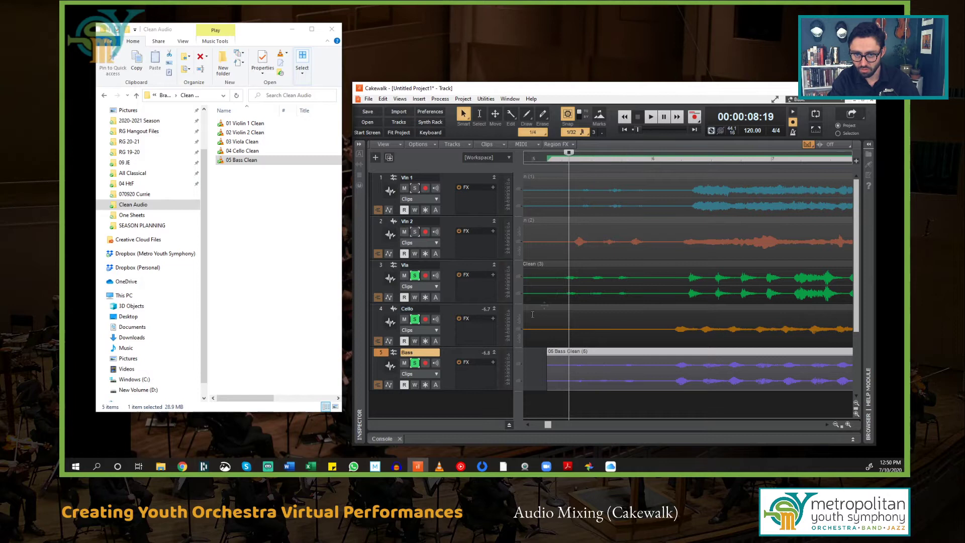
{"action": "left_click", "coordinate": [538, 280]}
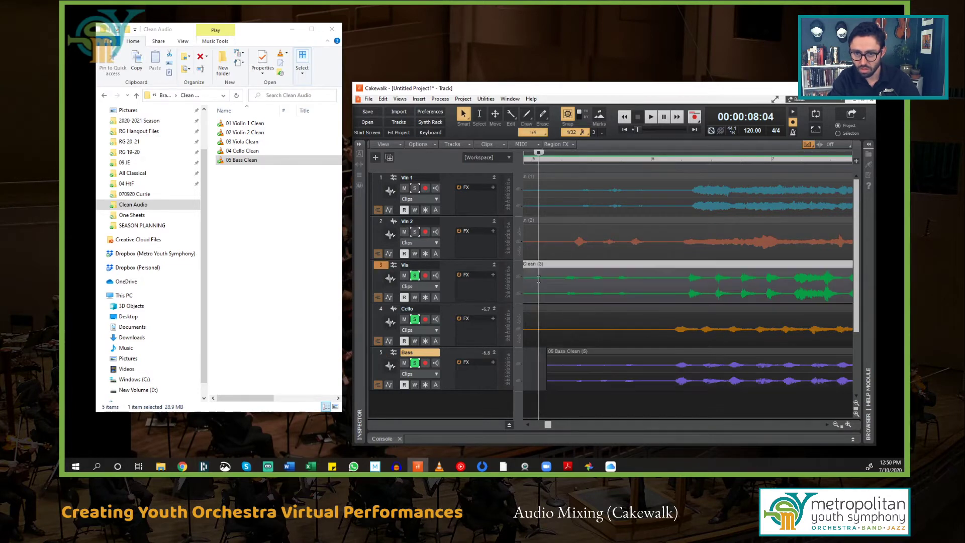
{"action": "key", "text": "space"}
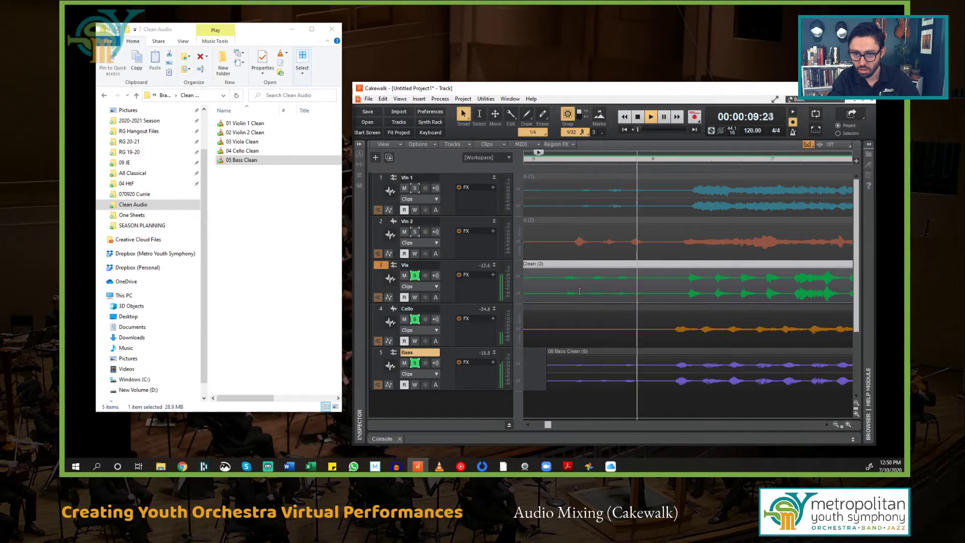
{"action": "key", "text": "space"}
{"action": "key", "text": "space"}
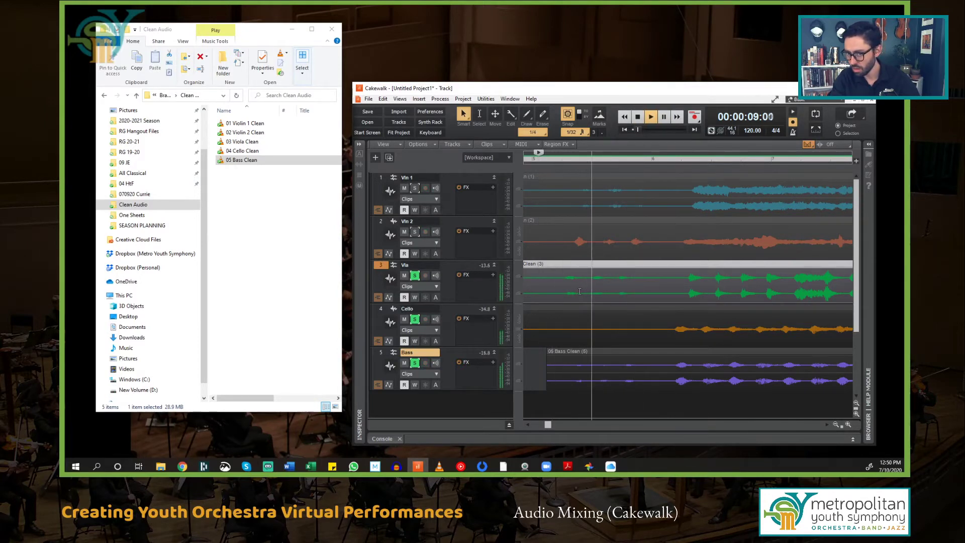
{"action": "key", "text": "space"}
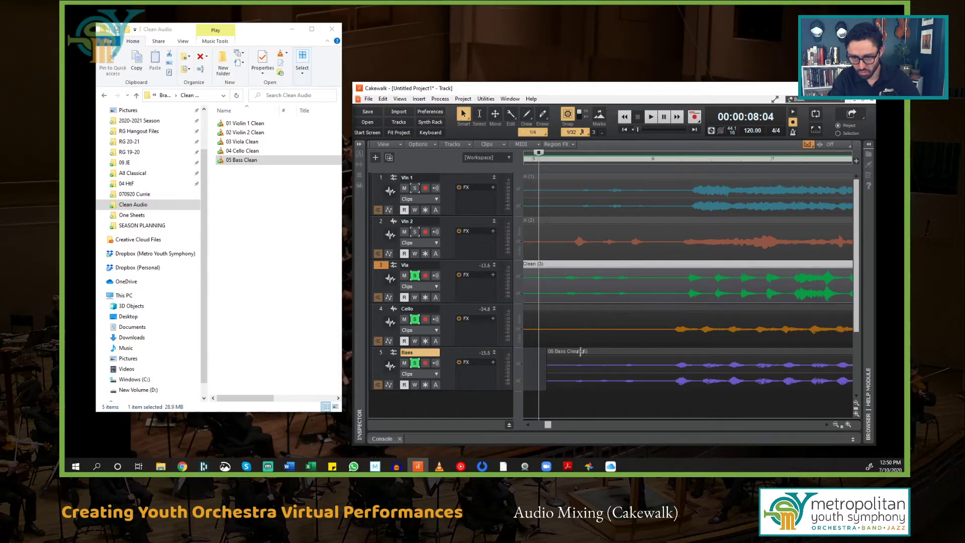
{"action": "key", "text": "space"}
{"action": "key", "text": "space"}
Nudge the Viola clip slightly later in two small moves, replay it from 00:00:08:04, and set the playback position to 00:00:10:08.
{"action": "left_click_drag", "start_coordinate": [582, 264], "coordinate": [590, 264]}
{"action": "key", "text": "space"}
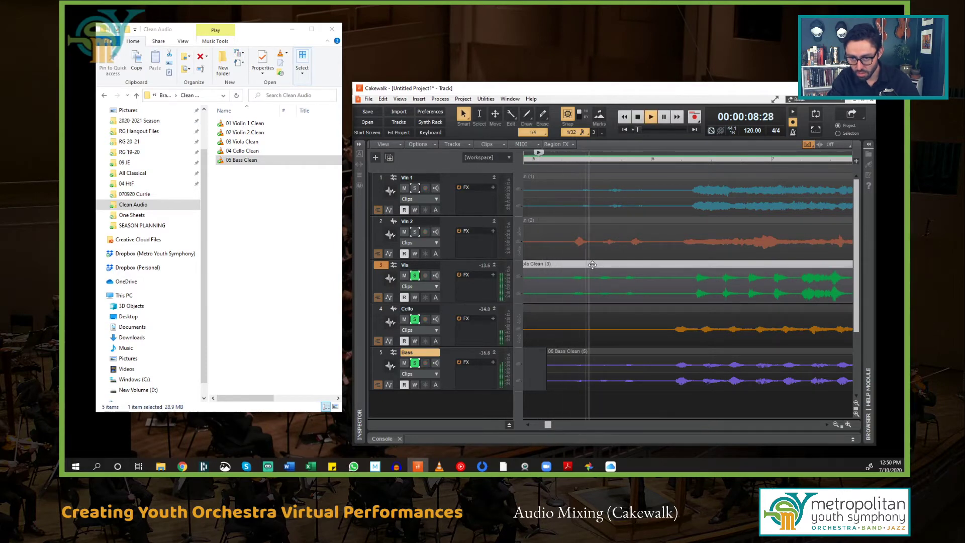
{"action": "left_click_drag", "start_coordinate": [588, 264], "coordinate": [593, 264]}
{"action": "key", "text": "space"}
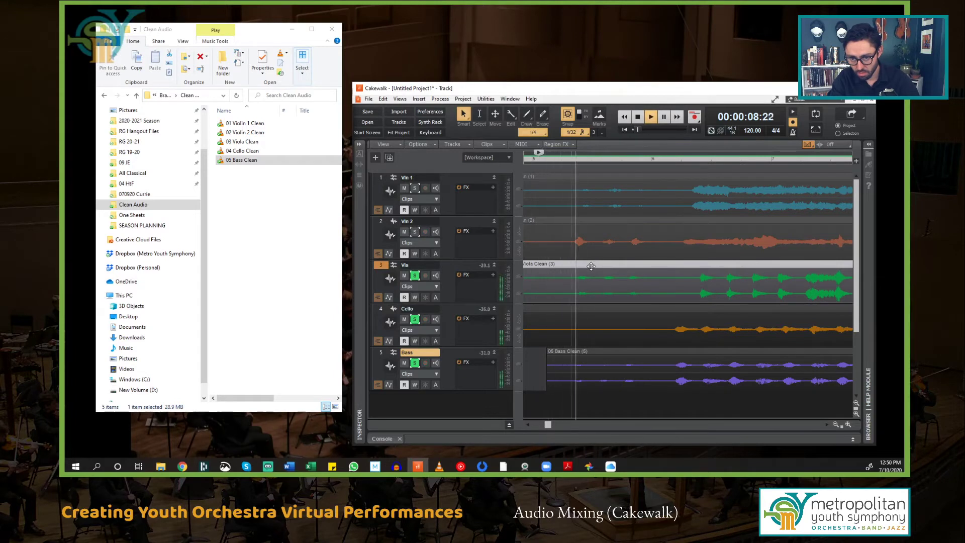
{"action": "key", "text": "space"}
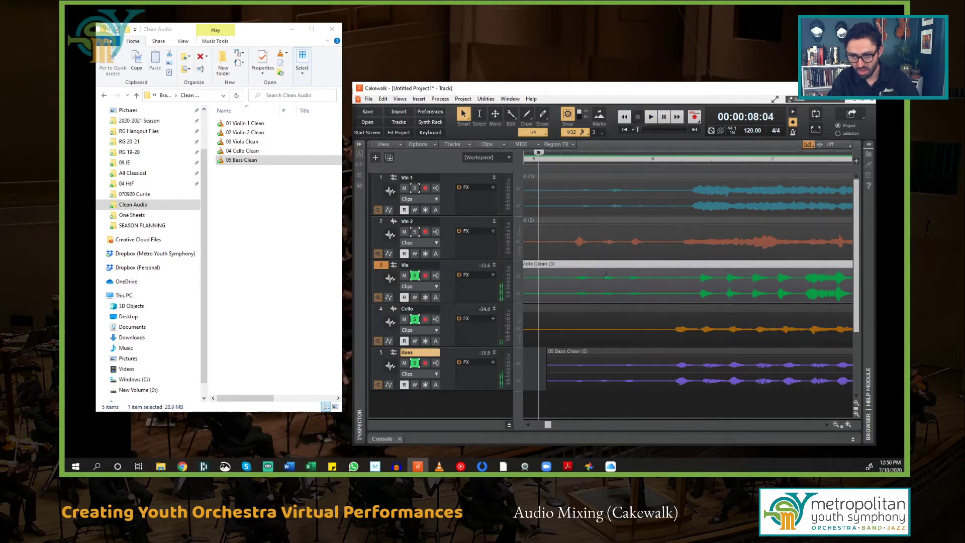
{"action": "left_click", "coordinate": [664, 280]}
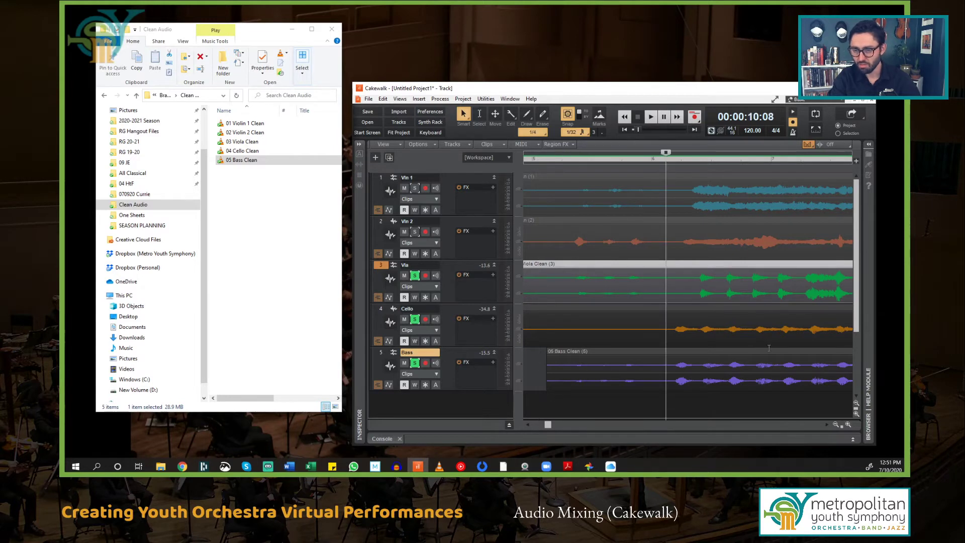
Nudge the Viola clip slightly earlier against the Cello and Bass, playing the three soloed tracks from 00:00:10:08 before and after the move.
{"action": "key", "text": "space"}
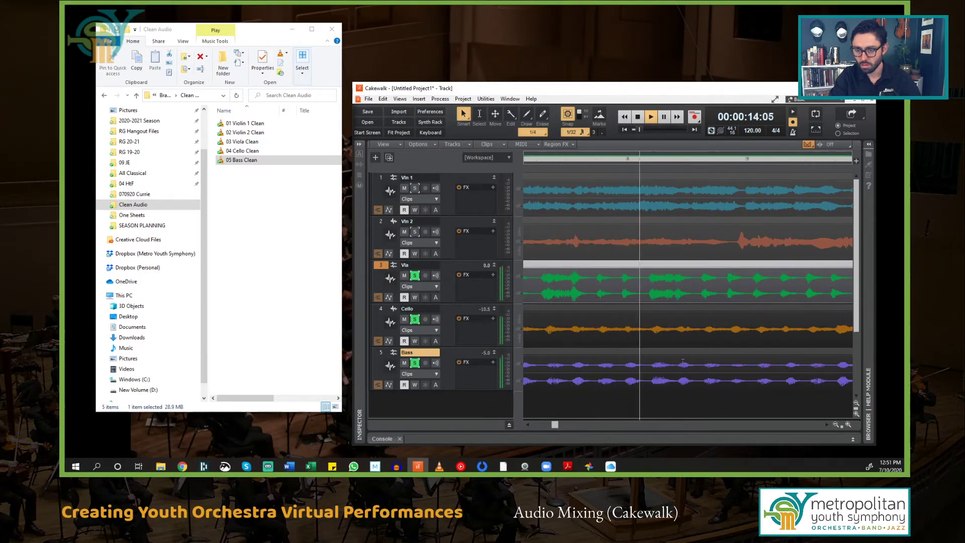
{"action": "key", "text": "space"}
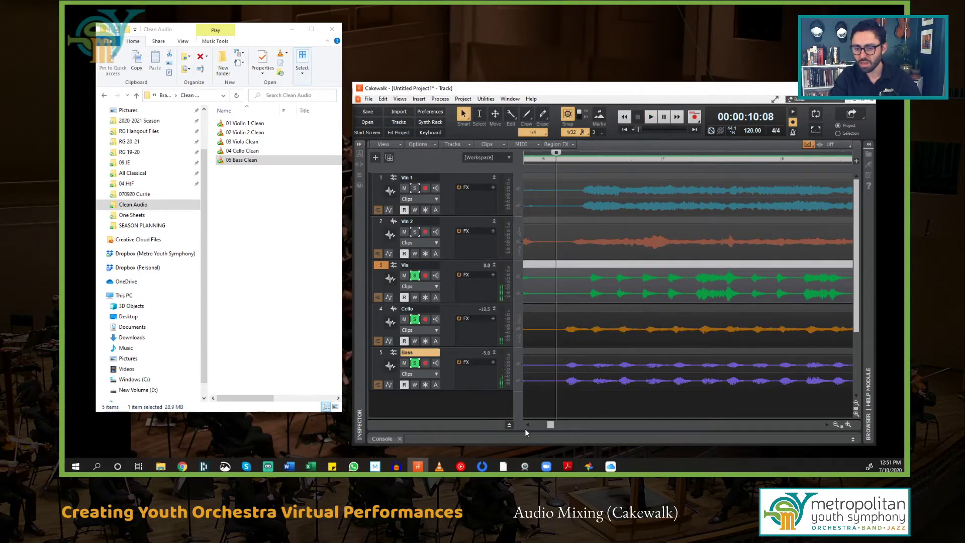
{"action": "left_click", "coordinate": [527, 425]}
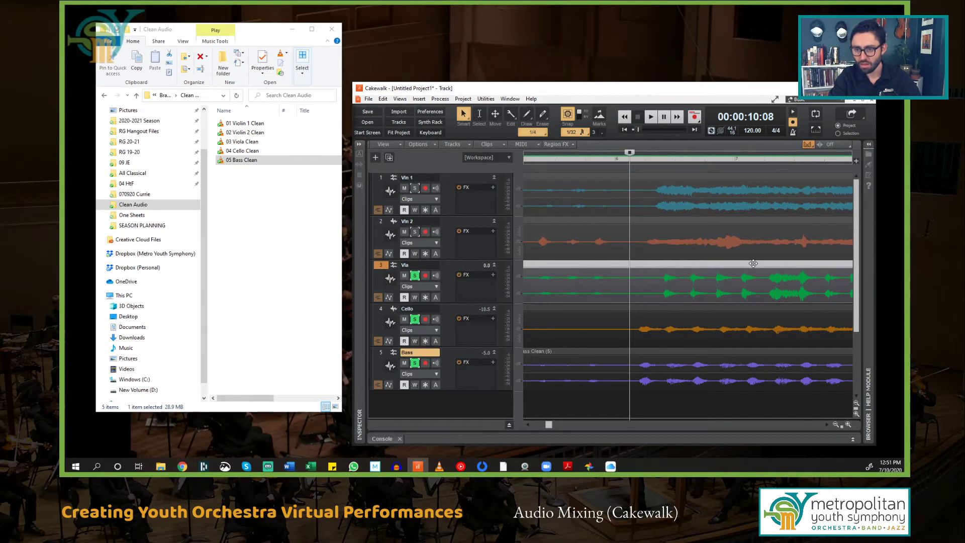
{"action": "left_click_drag", "start_coordinate": [752, 263], "coordinate": [746, 265]}
{"action": "key", "text": "space"}
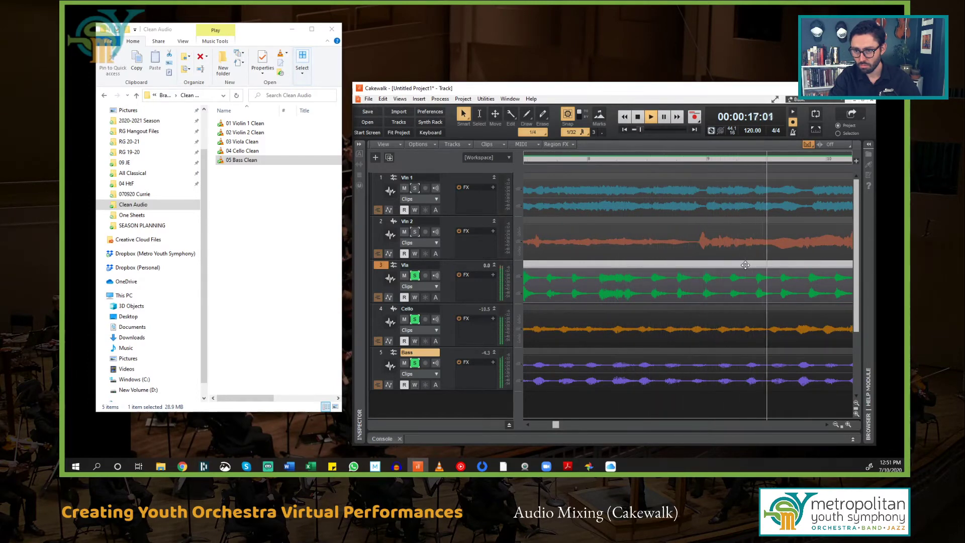
{"action": "key", "text": "space"}
Remove the solo from the Viola, Cello and Bass tracks, and mute the Vln 1 track.
{"action": "scroll", "coordinate": [577, 311], "scroll_direction": "down", "scroll_amount": 2}
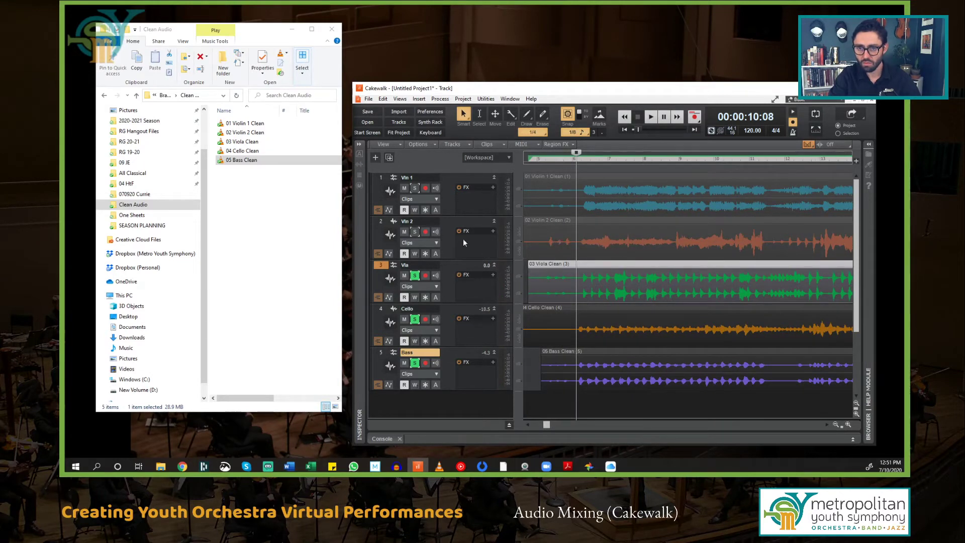
{"action": "left_click", "coordinate": [415, 275]}
{"action": "left_click", "coordinate": [415, 319]}
{"action": "left_click", "coordinate": [415, 363]}
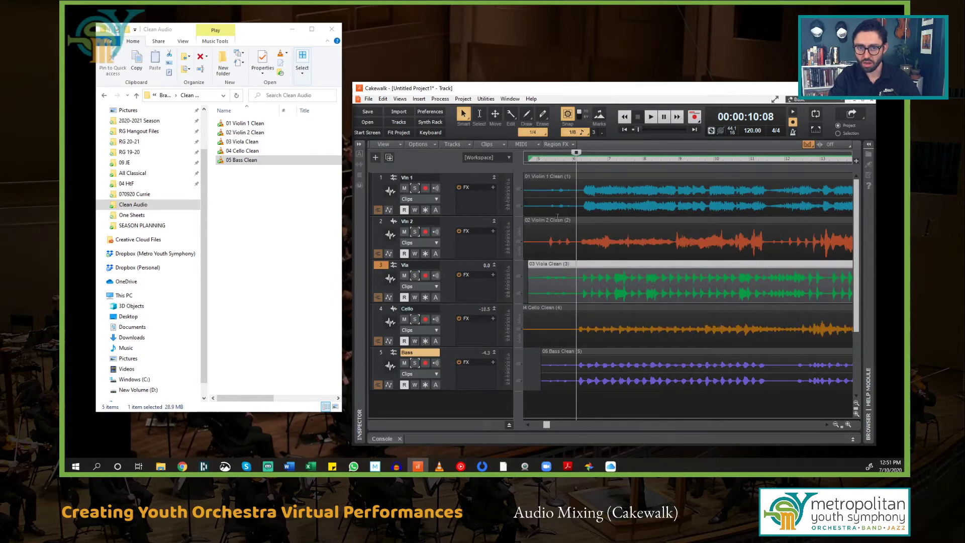
{"action": "left_click", "coordinate": [404, 189]}
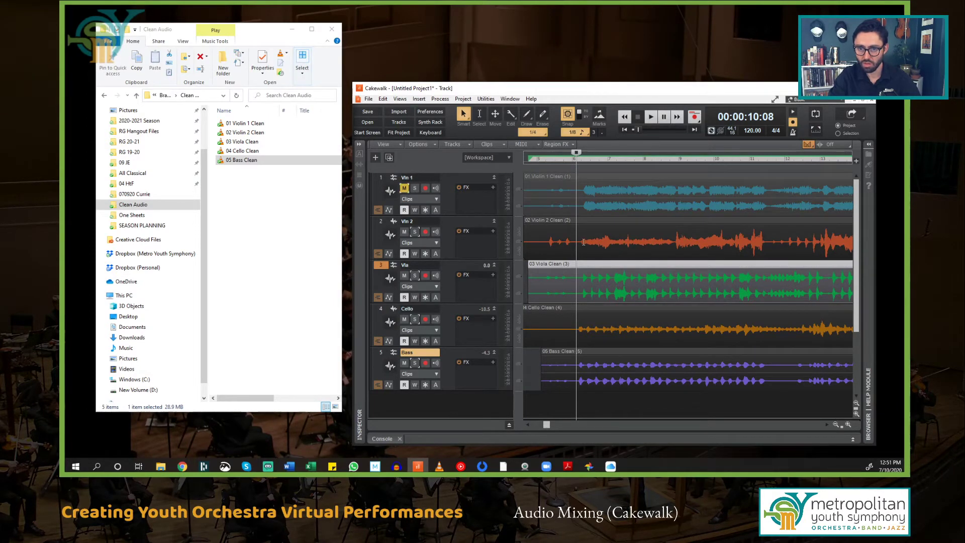
Shift the Violin 2 clip slightly earlier to match the lower strings and play the unmuted tracks from 00:00:09:15.
{"action": "scroll", "coordinate": [584, 242], "scroll_direction": "up", "scroll_amount": 2}
{"action": "left_click", "coordinate": [526, 425]}
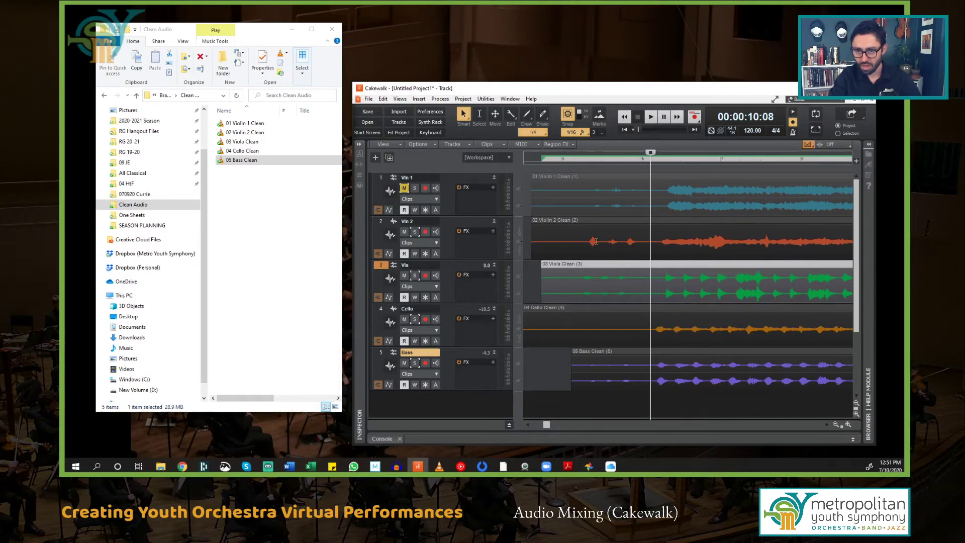
{"action": "left_click_drag", "start_coordinate": [604, 219], "coordinate": [599, 219]}
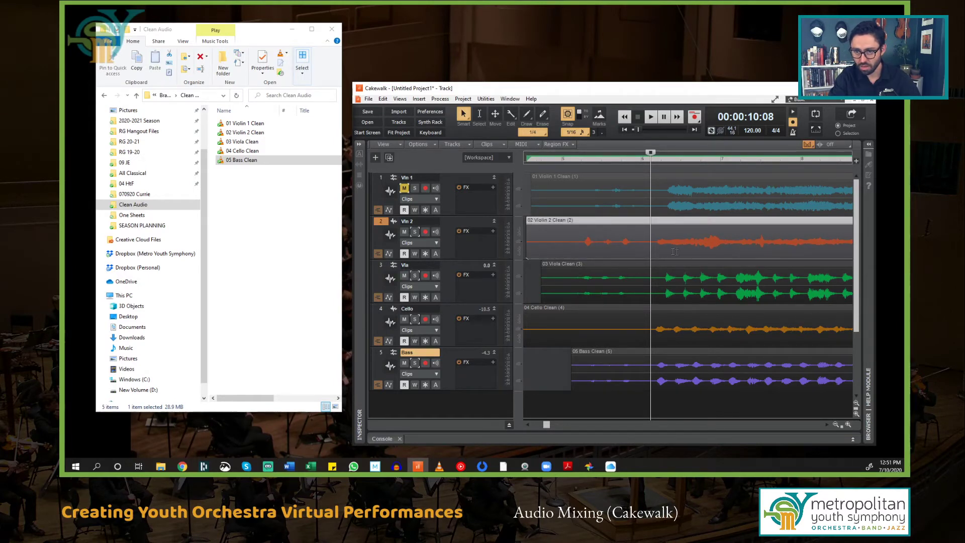
{"action": "left_click", "coordinate": [619, 241]}
{"action": "key", "text": "space"}
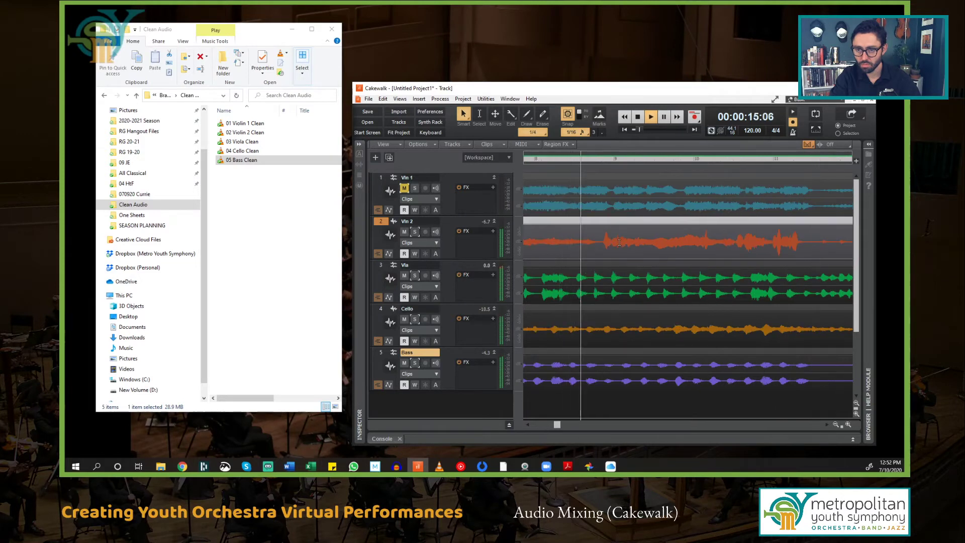
{"action": "key", "text": "space"}
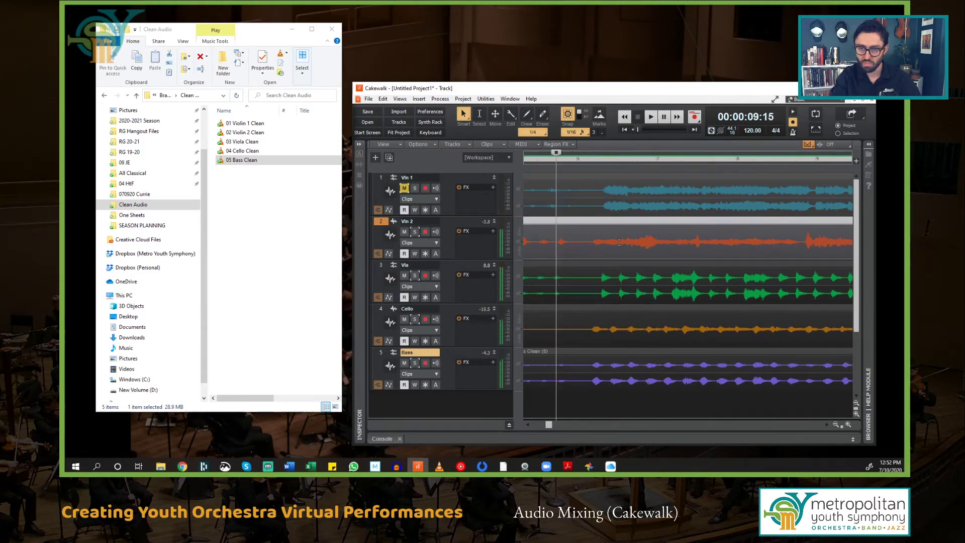
Unmute Vln 1, shift its clip slightly earlier to line up with the other parts, and play all five tracks from 00:00:09:15.
{"action": "left_click", "coordinate": [526, 425]}
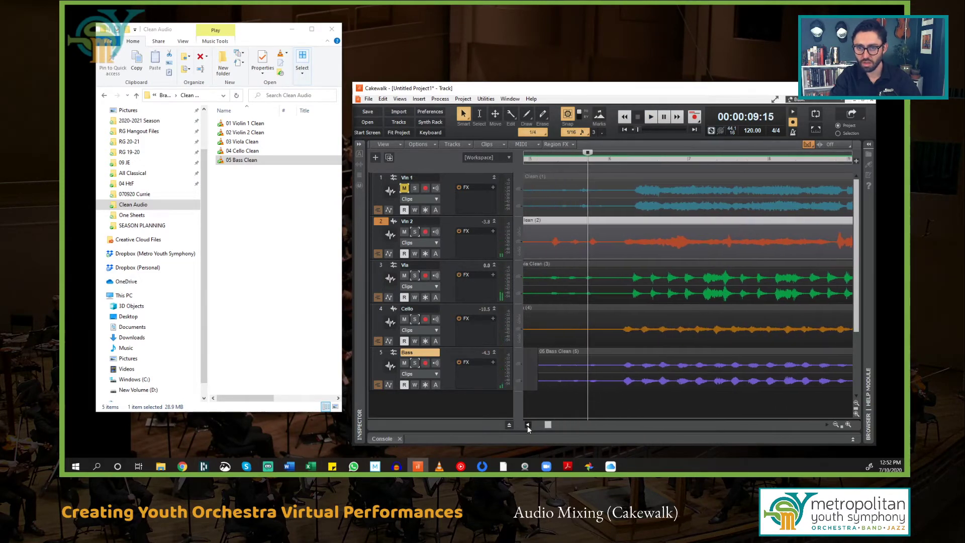
{"action": "left_click", "coordinate": [405, 189]}
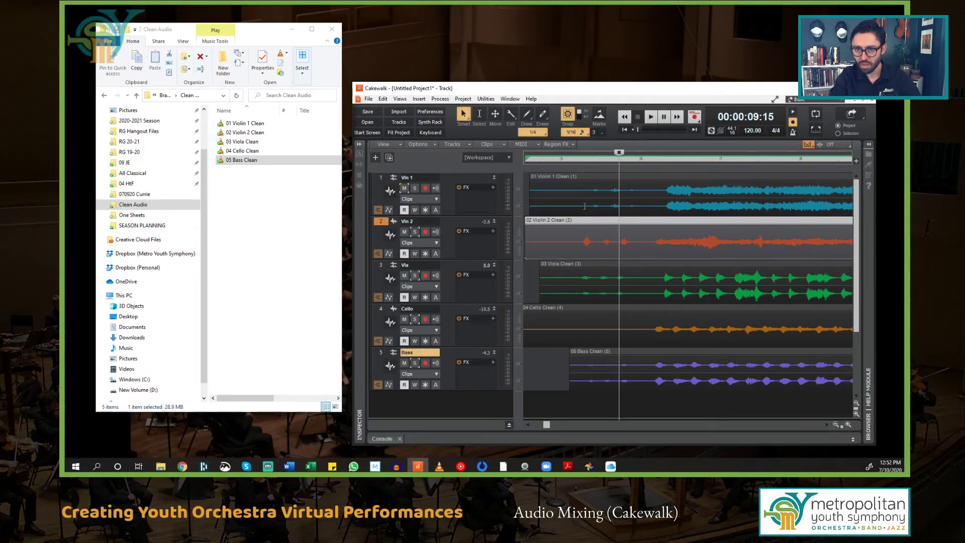
{"action": "left_click_drag", "start_coordinate": [602, 178], "coordinate": [592, 178]}
{"action": "key", "text": "space"}
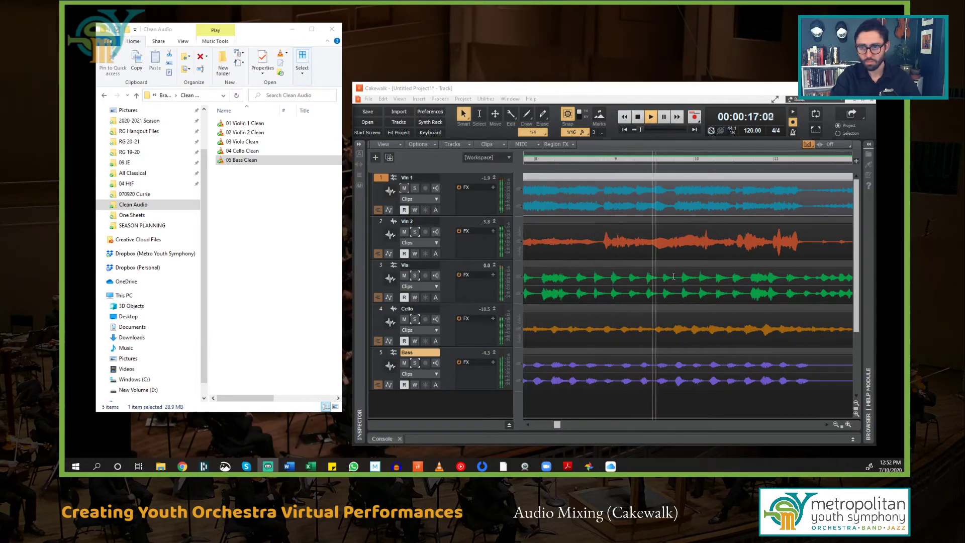
{"action": "left_click", "coordinate": [638, 118]}
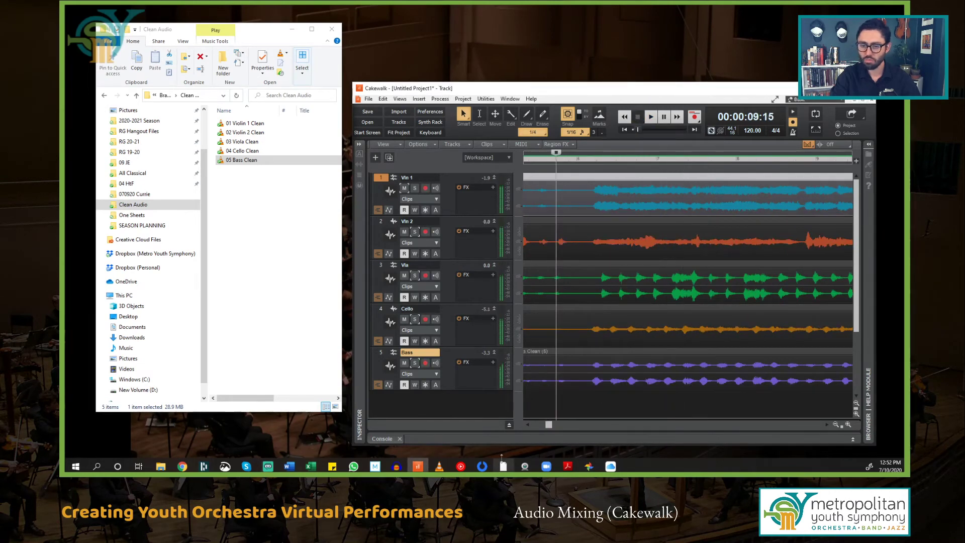
Show the mixing console below the tracks and extend the Cakewalk window upward to make room for it.
{"action": "left_click", "coordinate": [525, 425]}
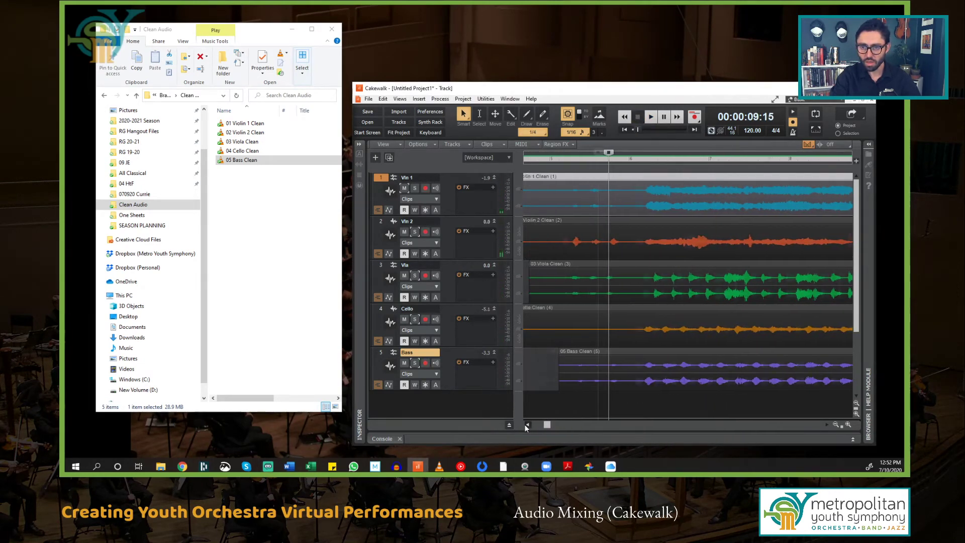
{"action": "left_click", "coordinate": [526, 424]}
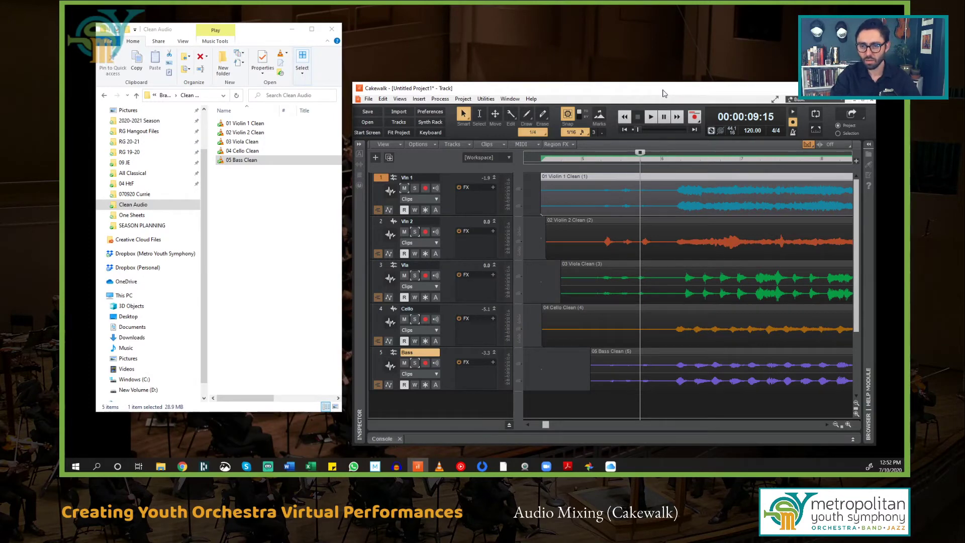
{"action": "key", "text": "d"}
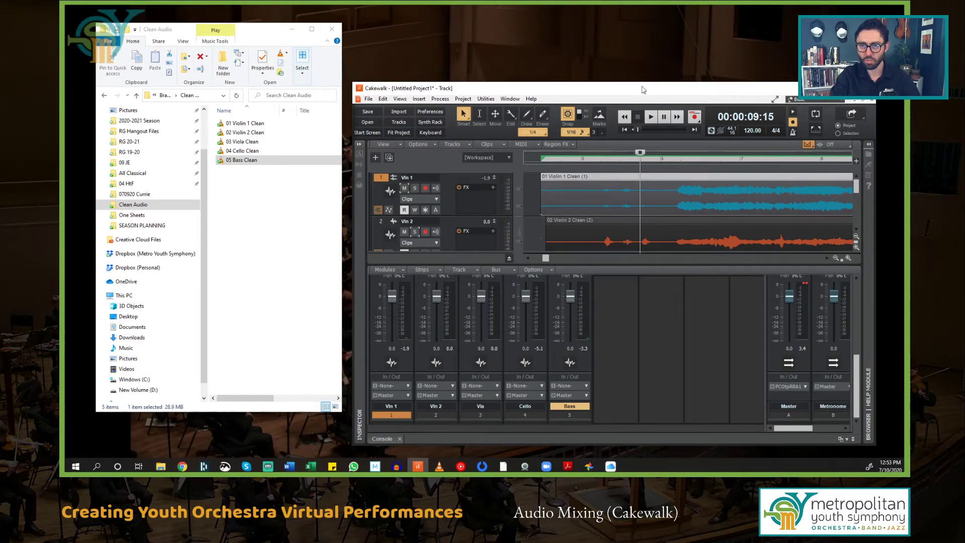
{"action": "left_click_drag", "start_coordinate": [641, 83], "coordinate": [643, 21]}
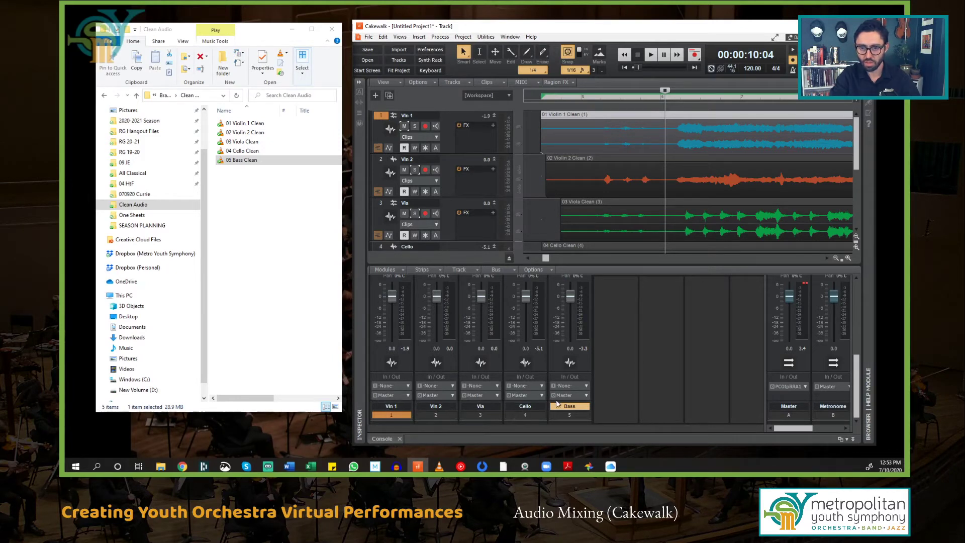
Play from 00:00:10:04 and lower the volume faders to about -5.6 for Vln 1, -2.4 Vln 2, -7.3 Viola, -3.0 Cello and -3.2 Bass.
{"action": "key", "text": "space"}
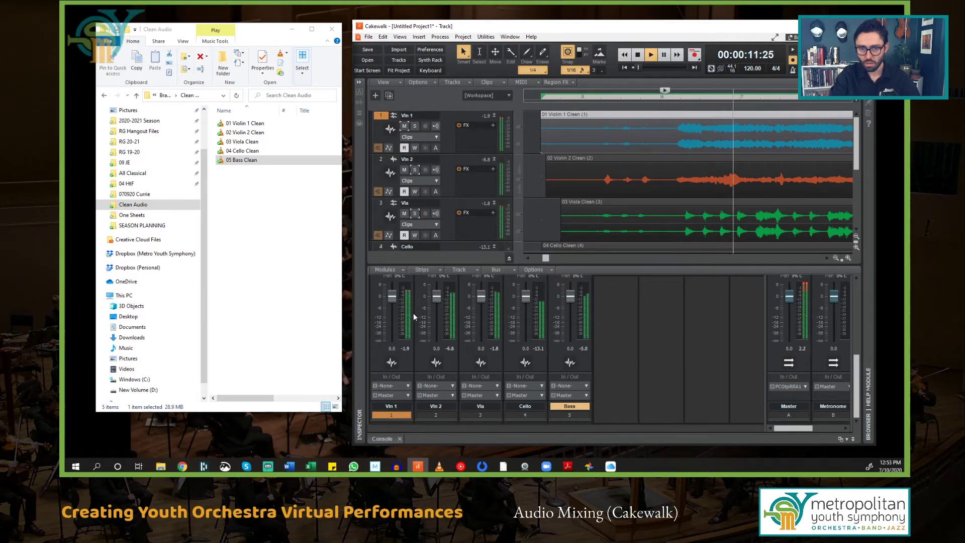
{"action": "left_click_drag", "start_coordinate": [392, 296], "coordinate": [482, 307]}
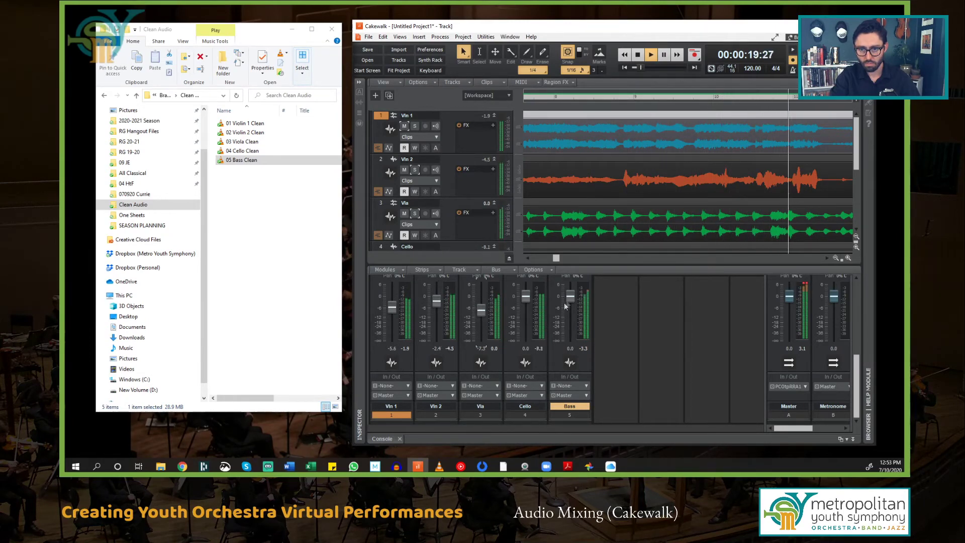
{"action": "left_click_drag", "start_coordinate": [570, 297], "coordinate": [527, 305]}
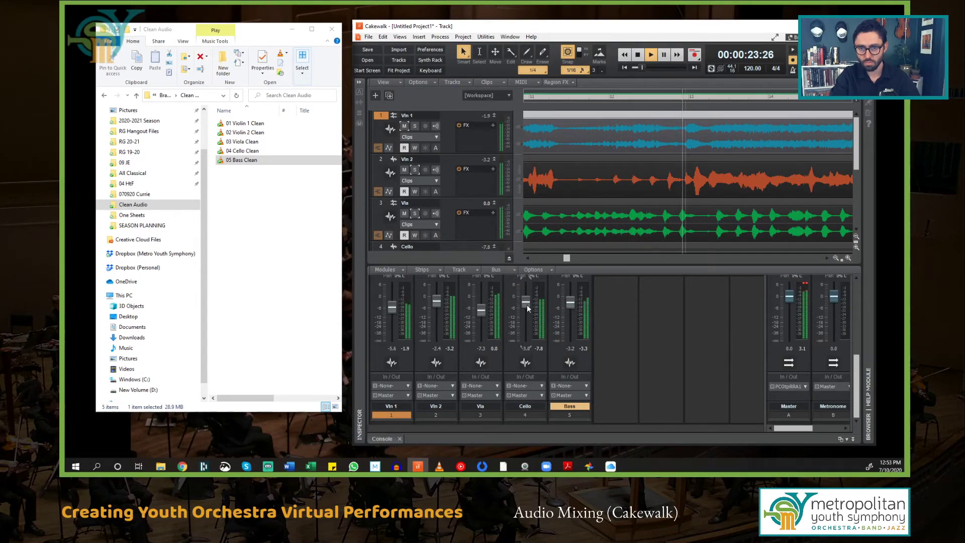
Refine the upper string levels during playback, setting Vln 2 to about -4.8, Vln 1 to -6.7 and Viola to -5.9.
{"action": "left_click_drag", "start_coordinate": [436, 301], "coordinate": [436, 305]}
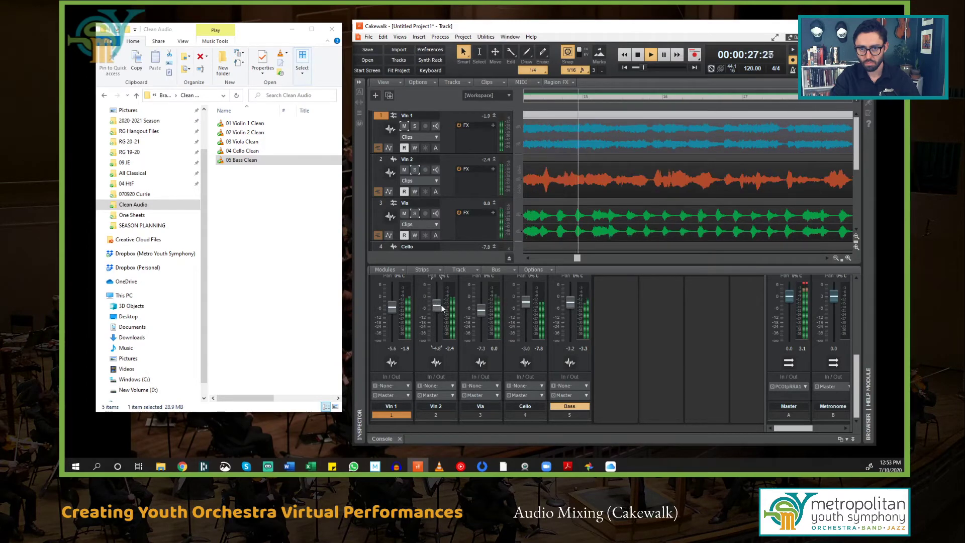
{"action": "left_click_drag", "start_coordinate": [391, 306], "coordinate": [391, 308]}
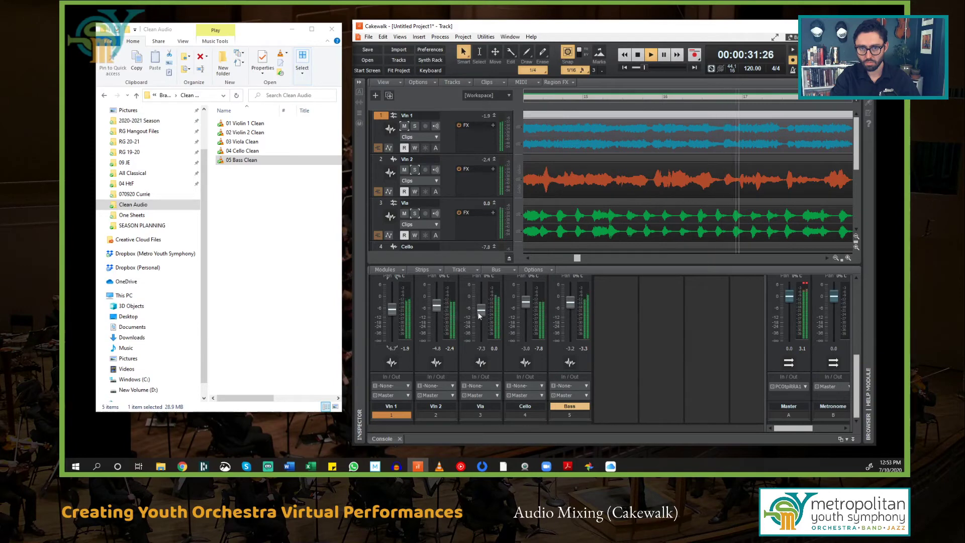
{"action": "left_click_drag", "start_coordinate": [478, 314], "coordinate": [476, 310]}
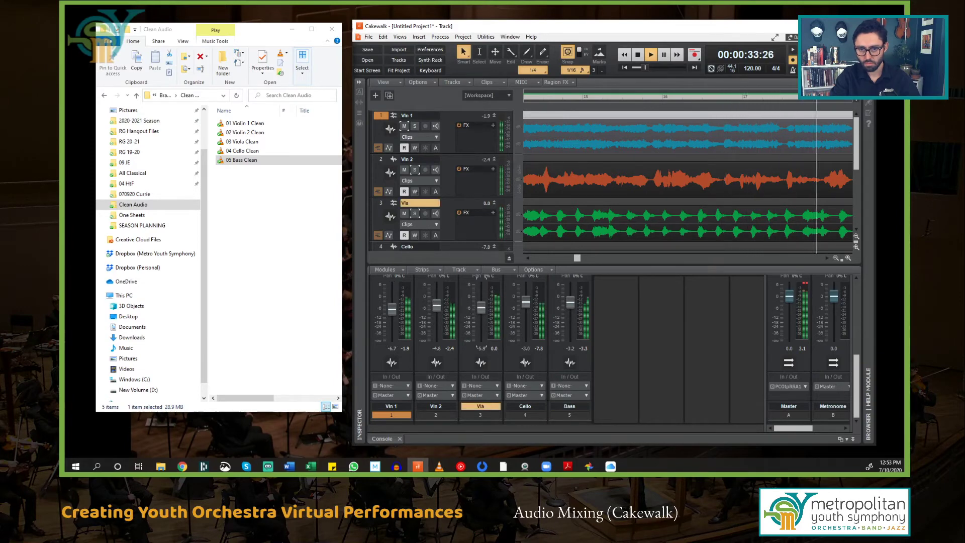
Lower the Cello fader to about -7.0 and the Bass fader to about -6.2 while listening, and stop playback.
{"action": "left_click_drag", "start_coordinate": [569, 302], "coordinate": [528, 301]}
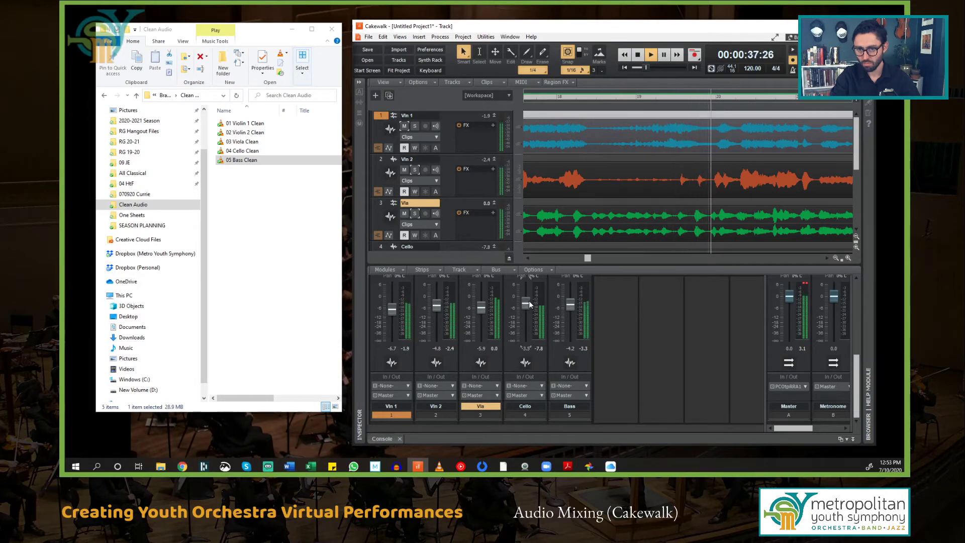
{"action": "left_click_drag", "start_coordinate": [526, 303], "coordinate": [526, 310]}
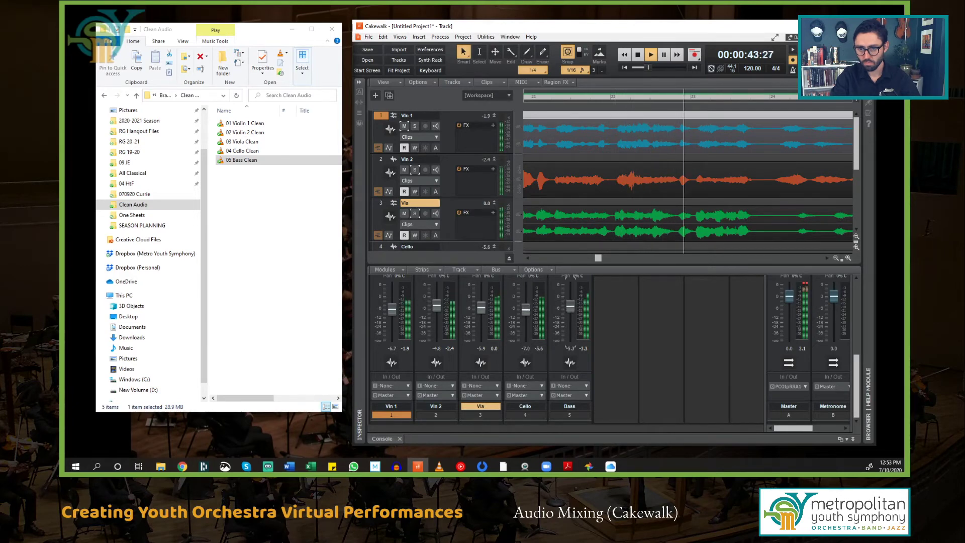
{"action": "left_click_drag", "start_coordinate": [570, 306], "coordinate": [570, 309]}
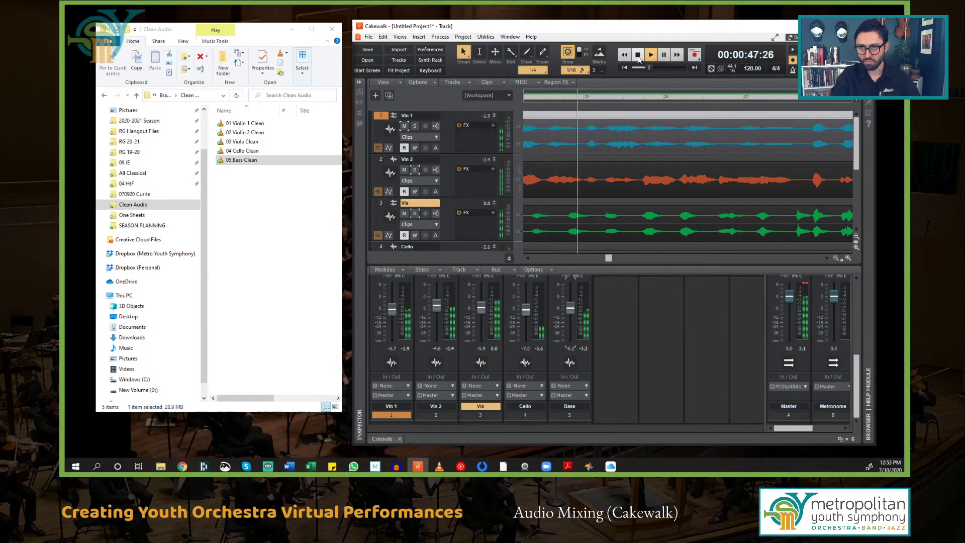
{"action": "key", "text": "space"}
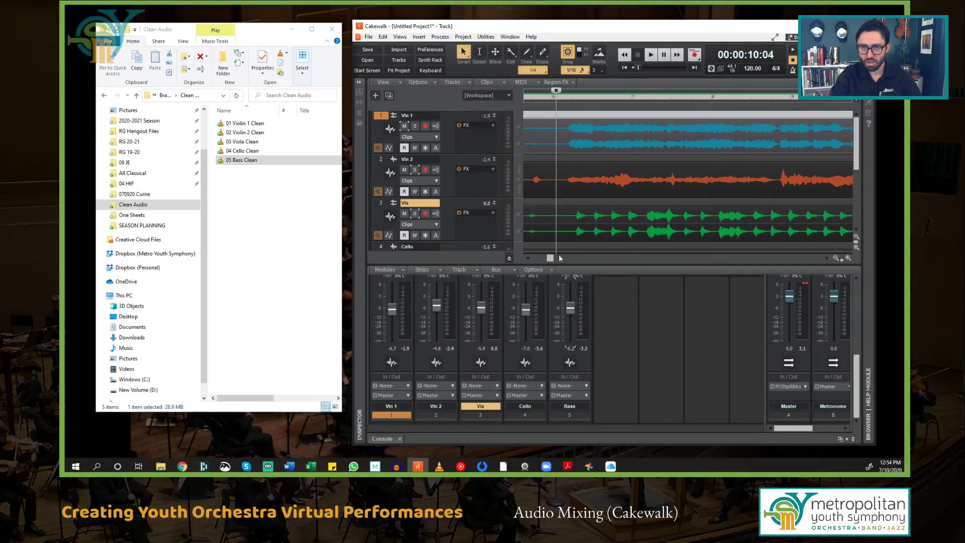
Play the mix from 00:00:10:04, raise the Vln 1 fader to 6.0 to hear it overpower the others, and bring it back down.
{"action": "left_click", "coordinate": [651, 55]}
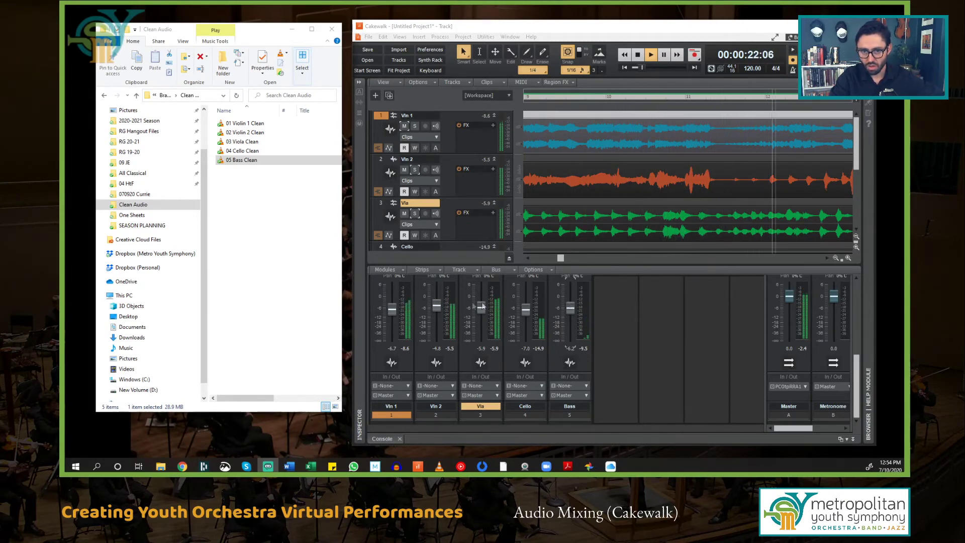
{"action": "left_click_drag", "start_coordinate": [391, 308], "coordinate": [392, 294]}
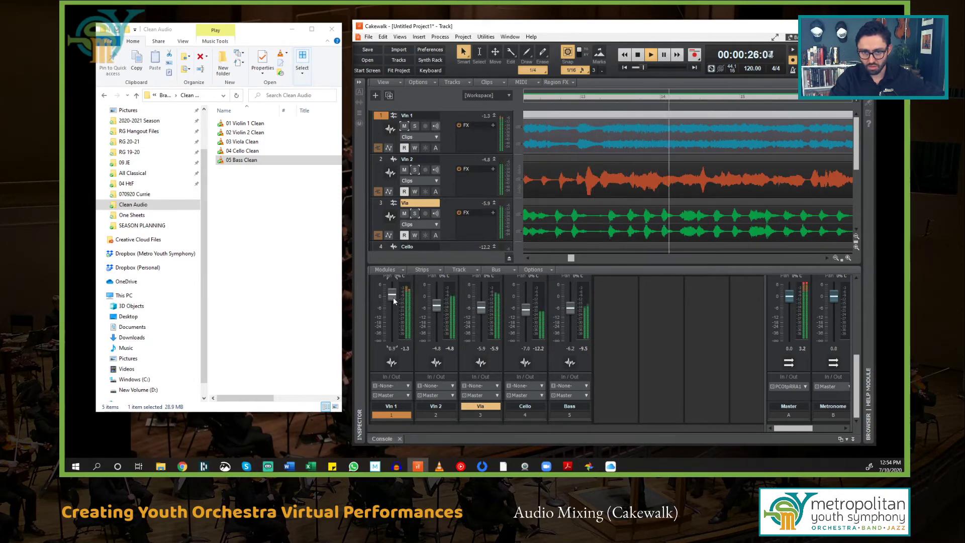
{"action": "left_click_drag", "start_coordinate": [393, 298], "coordinate": [392, 284]}
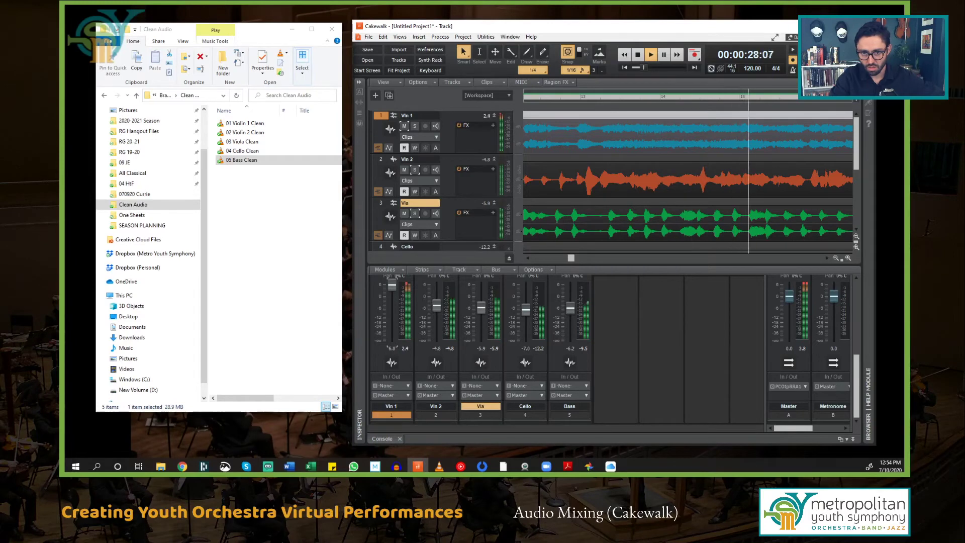
{"action": "left_click_drag", "start_coordinate": [393, 285], "coordinate": [395, 308]}
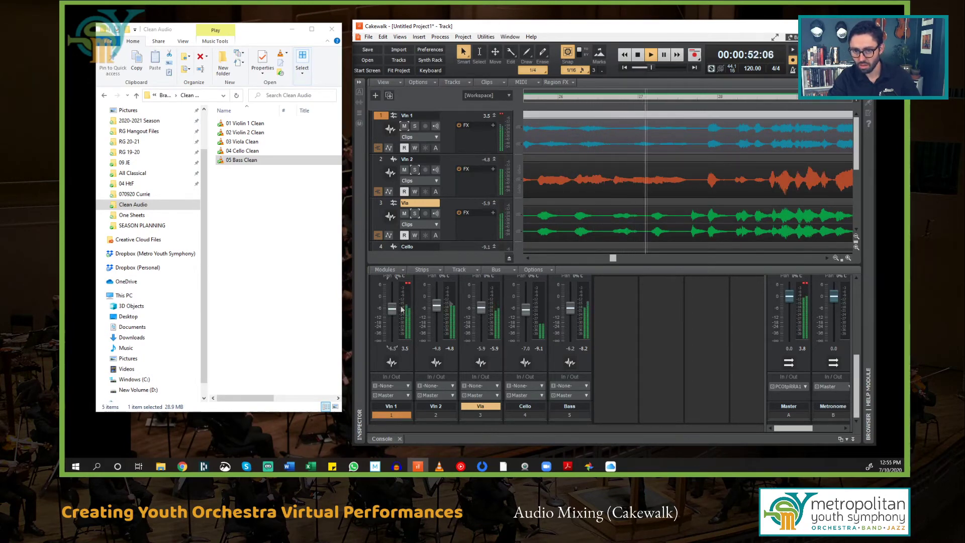
Trim the faders in small increments during playback to -7.5 for Vln 1, -6.1 Vln 2, -6.9 Viola, -8.1 Cello and -8.1 Bass.
{"action": "scroll", "coordinate": [392, 309], "scroll_direction": "down", "scroll_amount": 1}
{"action": "scroll", "coordinate": [435, 306], "scroll_direction": "down", "scroll_amount": 1}
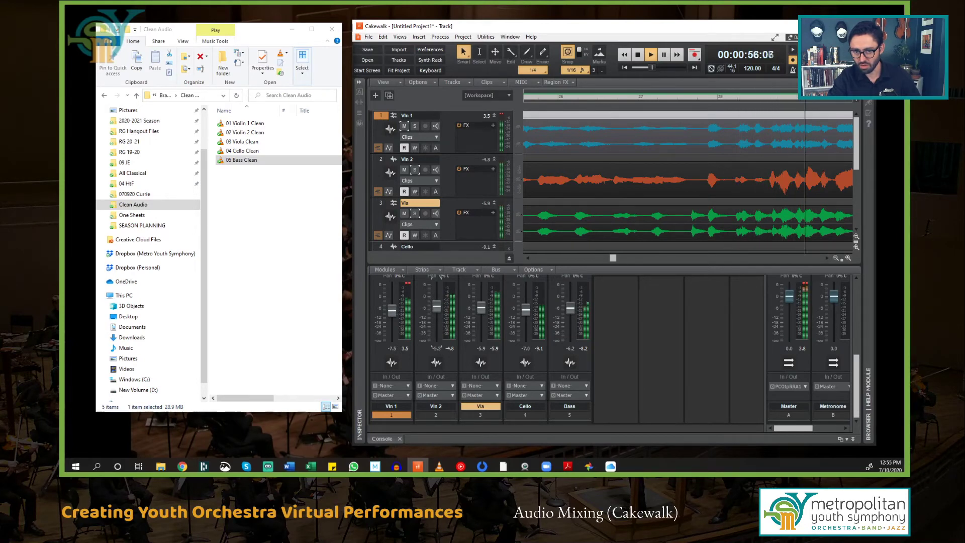
{"action": "scroll", "coordinate": [481, 308], "scroll_direction": "down", "scroll_amount": 1}
{"action": "scroll", "coordinate": [481, 307], "scroll_direction": "down", "scroll_amount": 1}
{"action": "scroll", "coordinate": [528, 304], "scroll_direction": "down", "scroll_amount": 1}
{"action": "scroll", "coordinate": [573, 306], "scroll_direction": "down", "scroll_amount": 2}
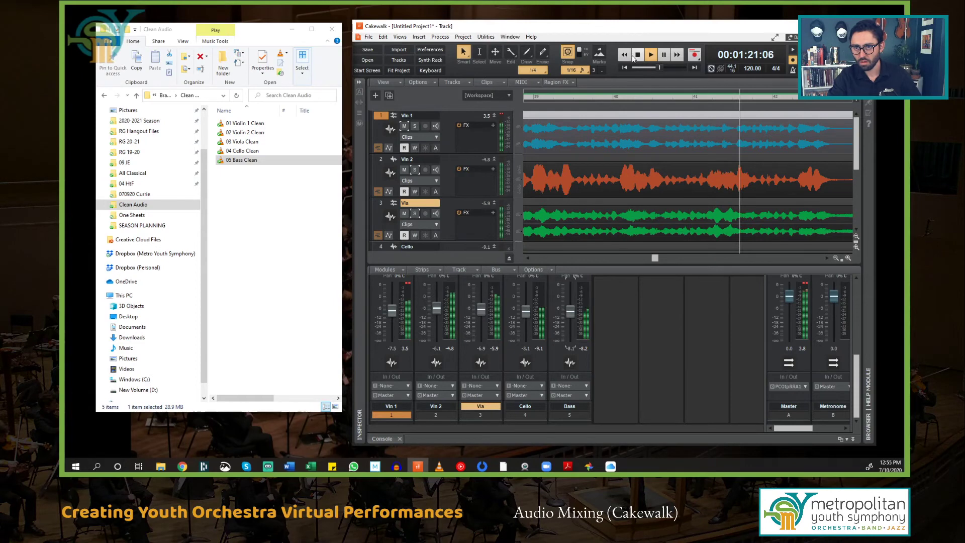
Stop the playback and hide the console so all five tracks have room in the track view.
{"action": "key", "text": "space"}
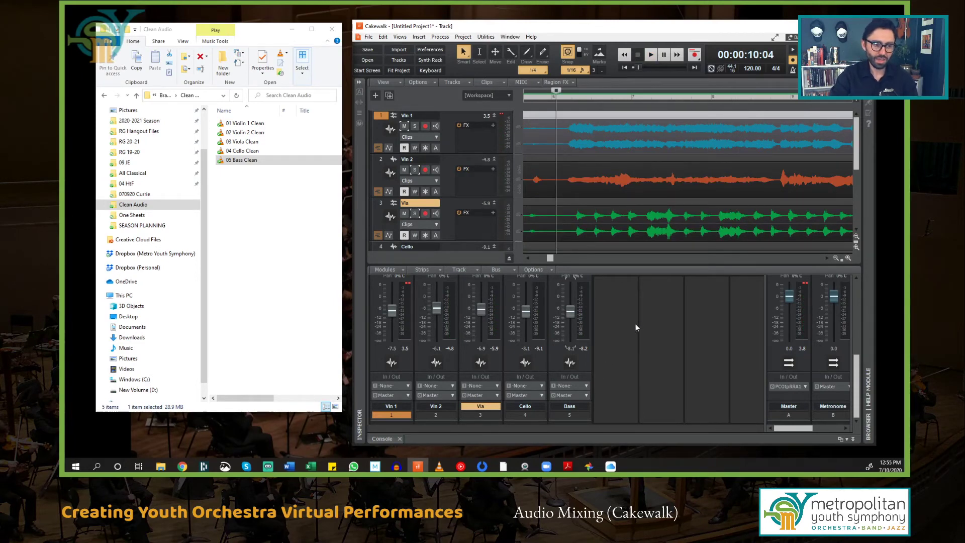
{"action": "key", "text": "d"}
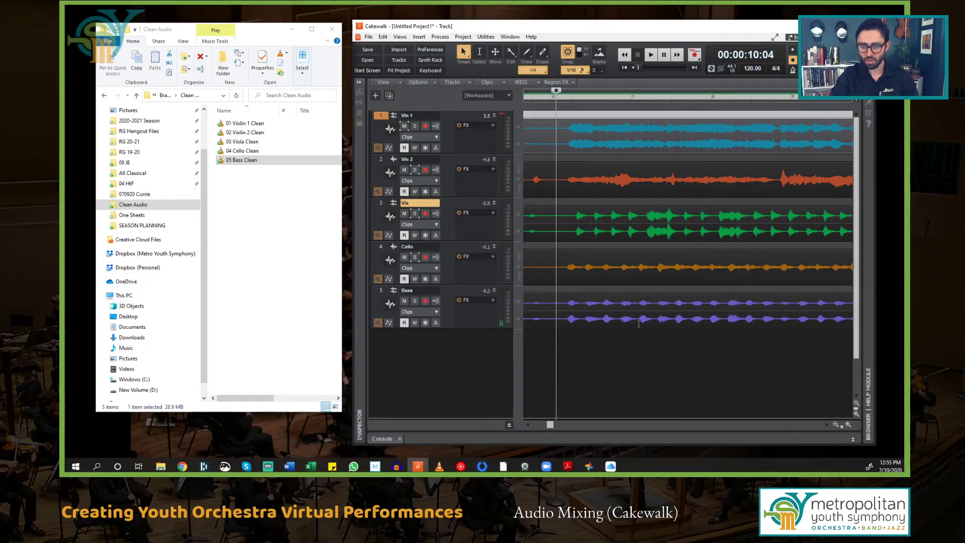
{"action": "key", "text": "d"}
{"action": "key", "text": "d"}
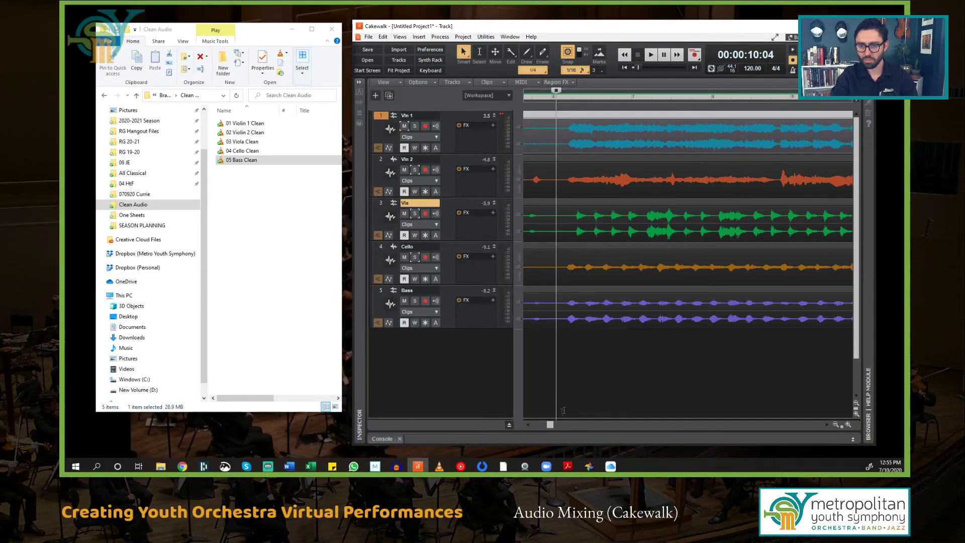
Split all clips at 00:00:08:07, where the Bass clip begins.
{"action": "mouse_move", "coordinate": [550, 425]}
{"action": "left_mouse_down"}
{"action": "mouse_move", "coordinate": [537, 425]}
{"action": "mouse_move", "coordinate": [545, 425]}
{"action": "left_mouse_up"}
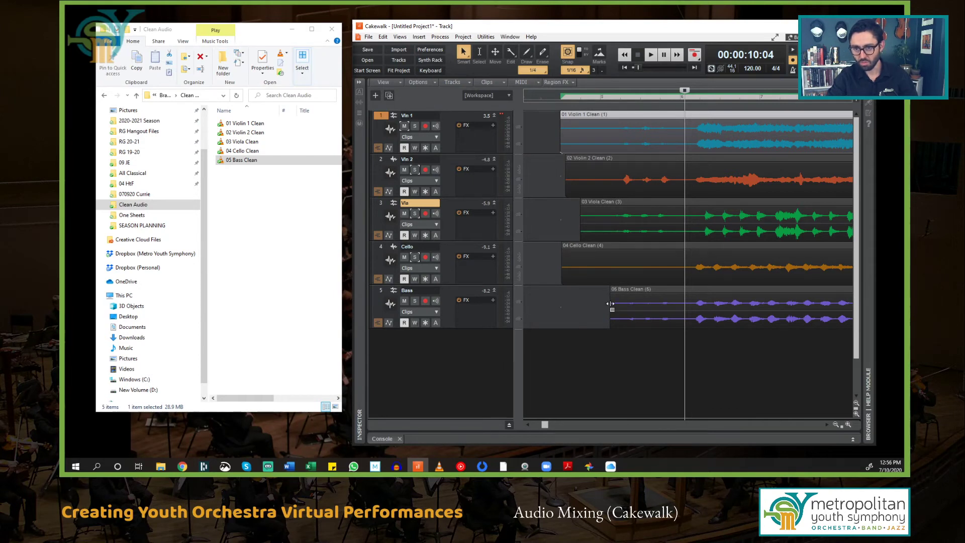
{"action": "left_click", "coordinate": [610, 344]}
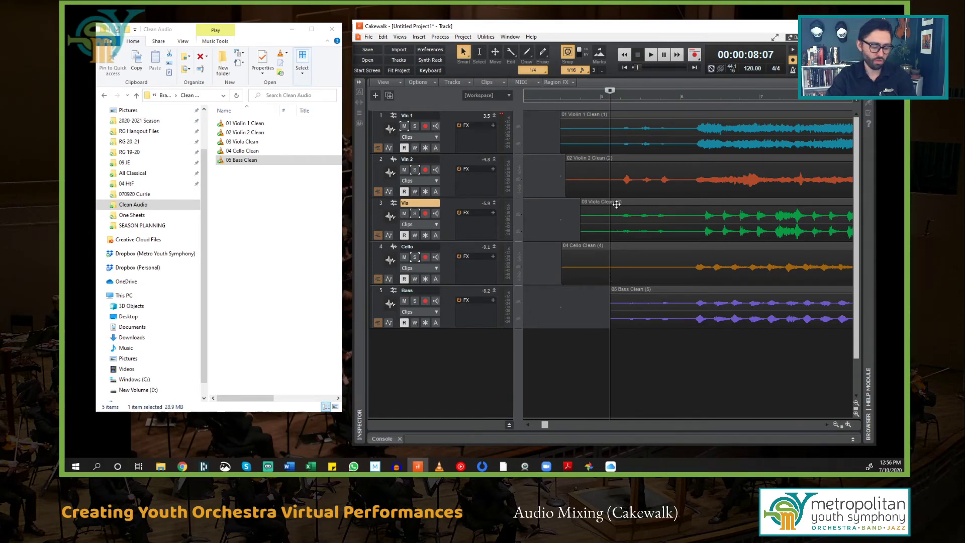
{"action": "key", "text": "ctrl+a"}
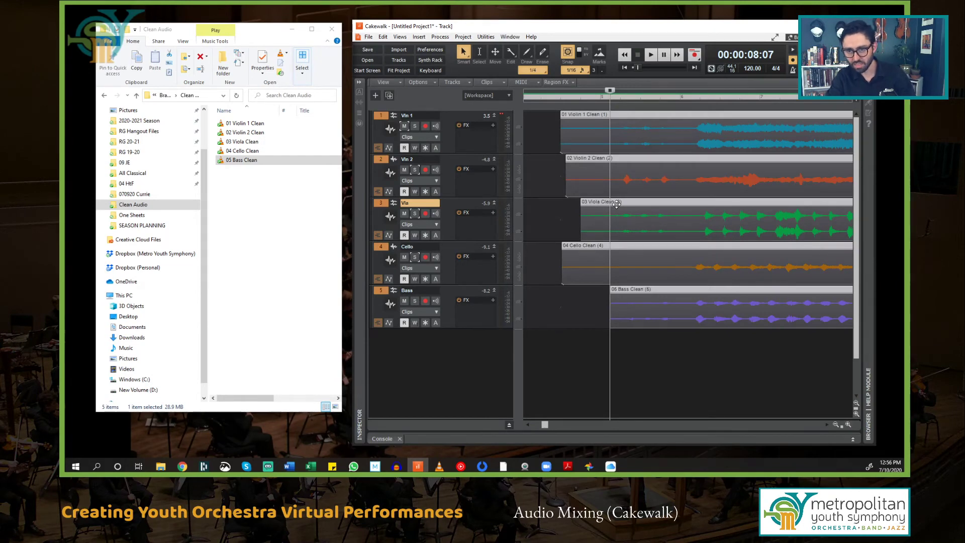
{"action": "key", "text": "s"}
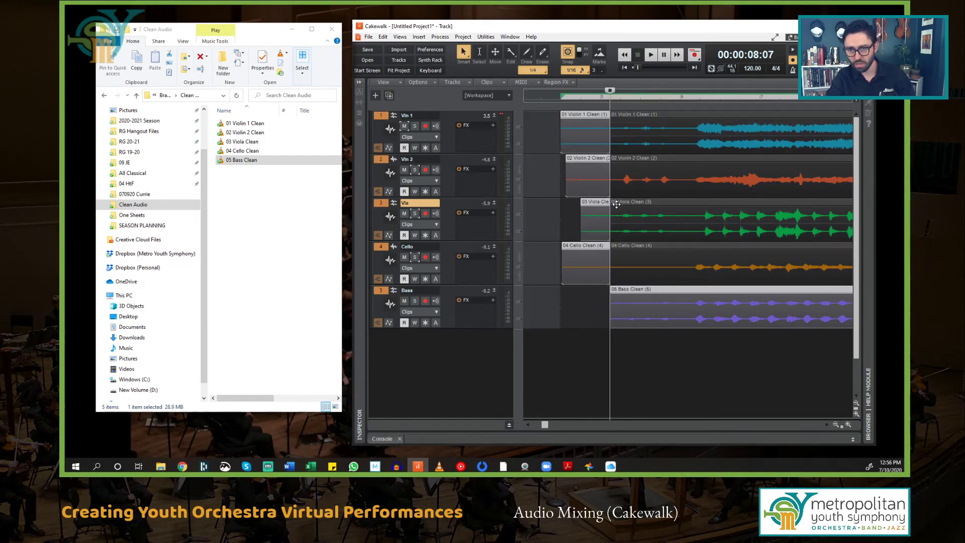
Delete the short leading segments before the split on the Cello, Viola, Violin 2 and Violin 1 tracks.
{"action": "left_click", "coordinate": [585, 250]}
{"action": "key", "text": "Delete"}
{"action": "left_click", "coordinate": [587, 211]}
{"action": "key", "text": "Delete"}
{"action": "left_click", "coordinate": [578, 158]}
{"action": "key", "text": "Delete"}
{"action": "left_click", "coordinate": [581, 136]}
{"action": "key", "text": "Delete"}
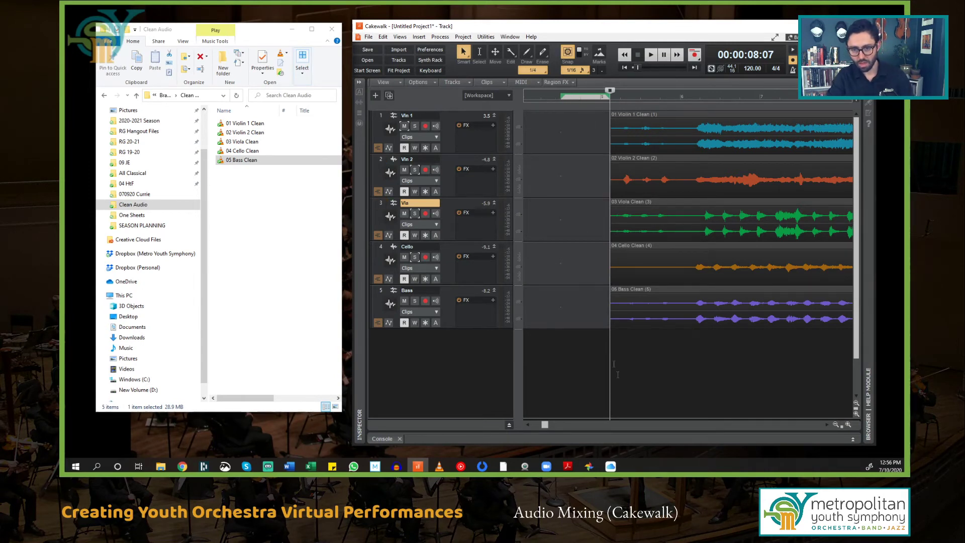
Move all five trimmed clips together to the very start of the project and deselect them.
{"action": "scroll", "coordinate": [598, 341], "scroll_direction": "down", "scroll_amount": 4}
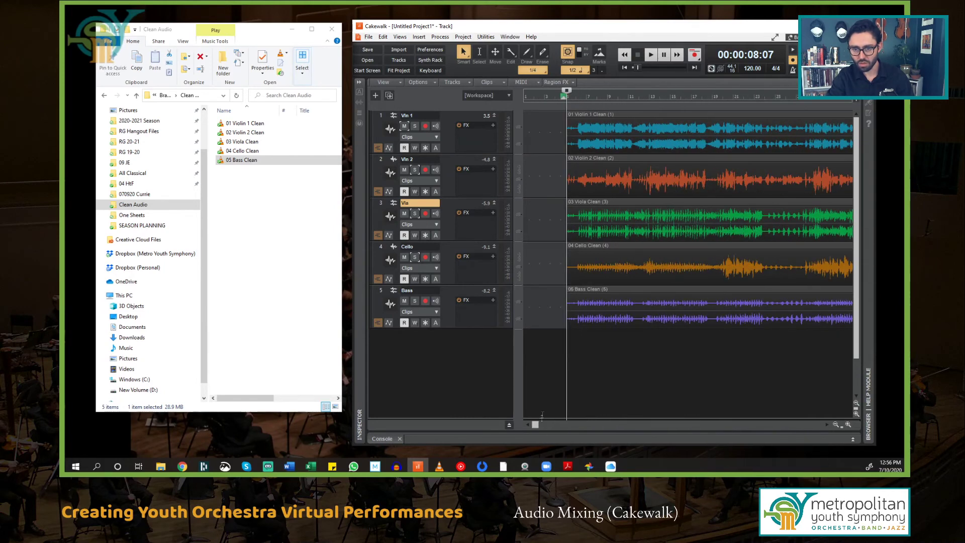
{"action": "scroll", "coordinate": [542, 426], "scroll_direction": "down", "scroll_amount": 3}
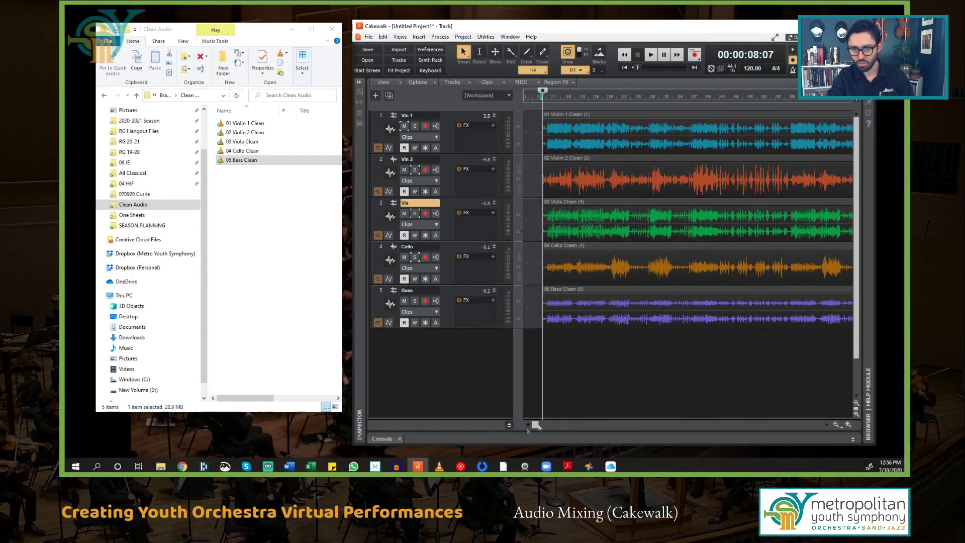
{"action": "key", "text": "ctrl+a"}
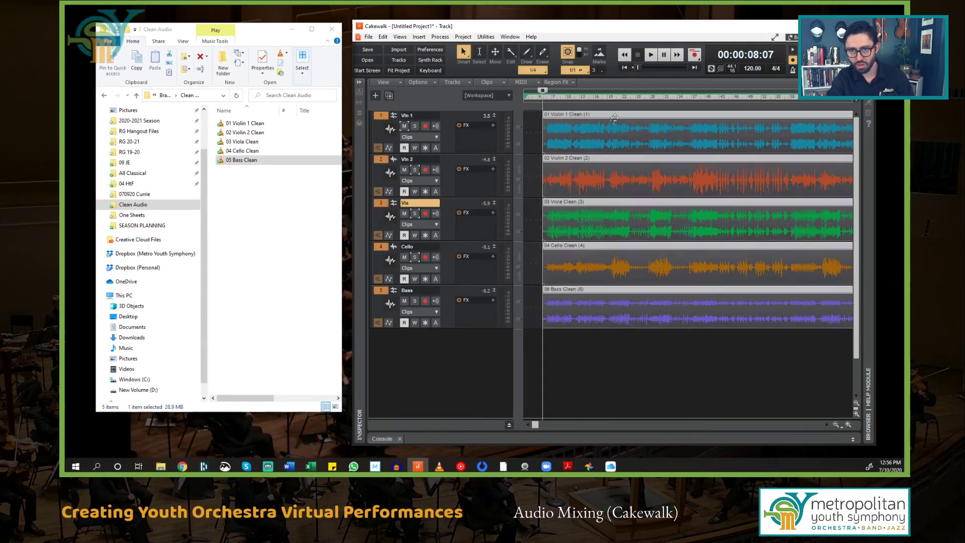
{"action": "left_click_drag", "start_coordinate": [651, 116], "coordinate": [484, 109]}
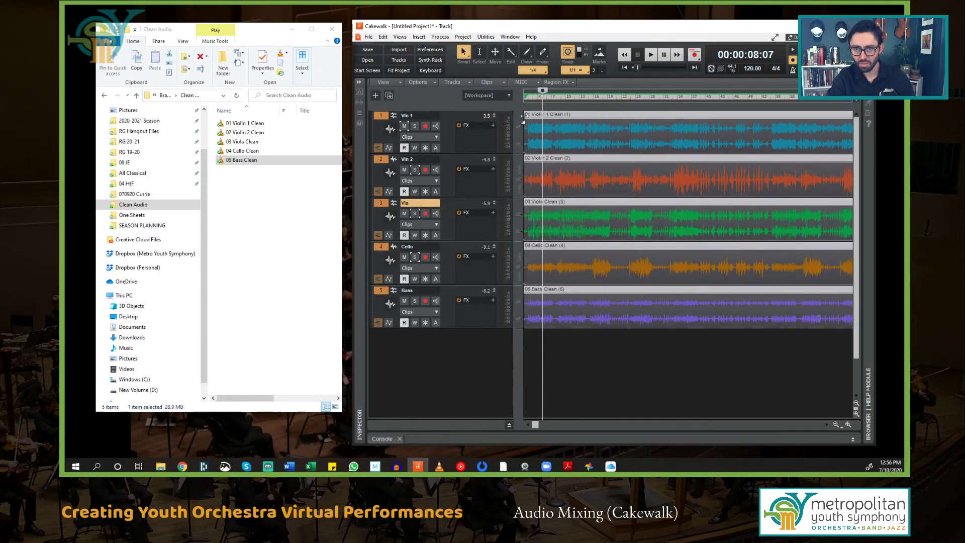
{"action": "left_click", "coordinate": [582, 378]}
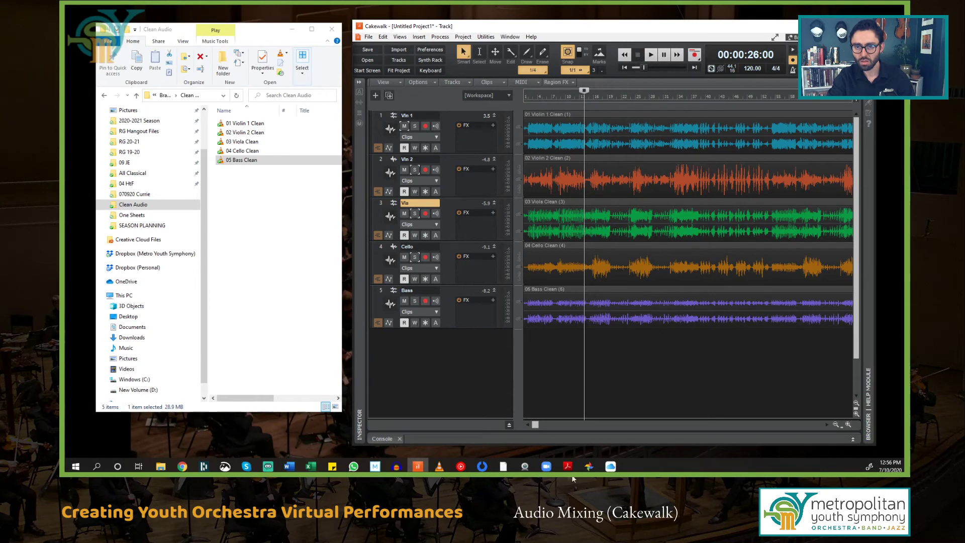
Play the opening of the mix from the beginning of the project to check it, and stop playback.
{"action": "left_click", "coordinate": [625, 69]}
{"action": "key", "text": "space"}
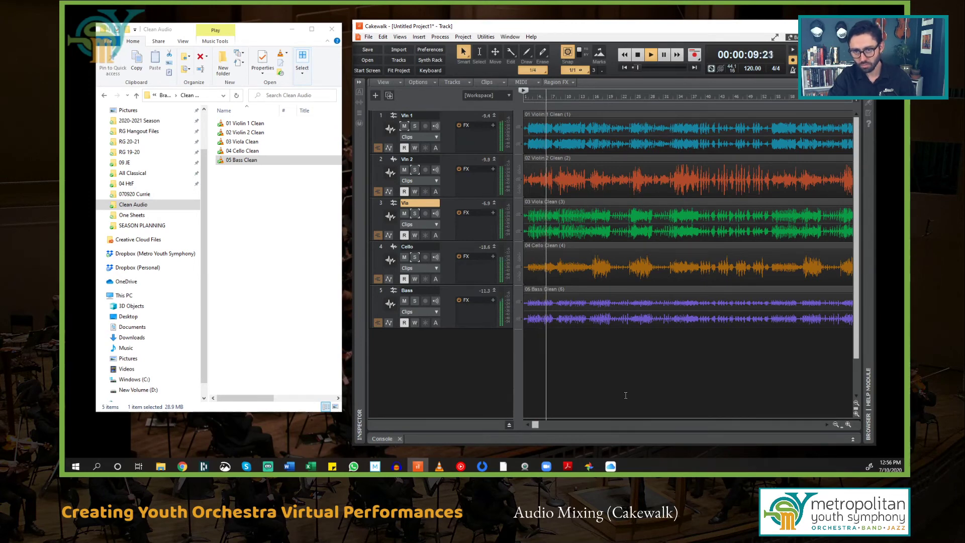
{"action": "key", "text": "space"}
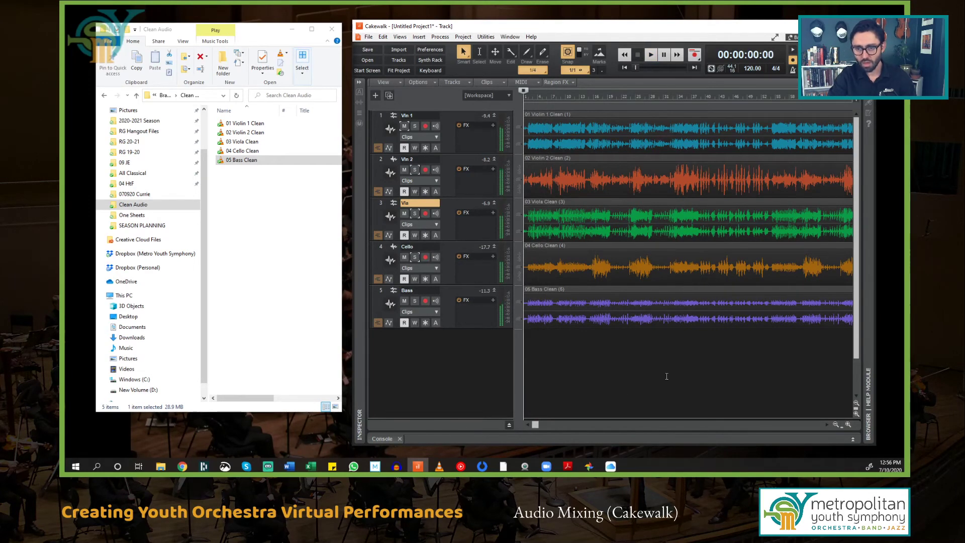
Split all clips at 00:02:43:00, just after the music ends.
{"action": "scroll", "coordinate": [667, 376], "scroll_direction": "down", "scroll_amount": 1}
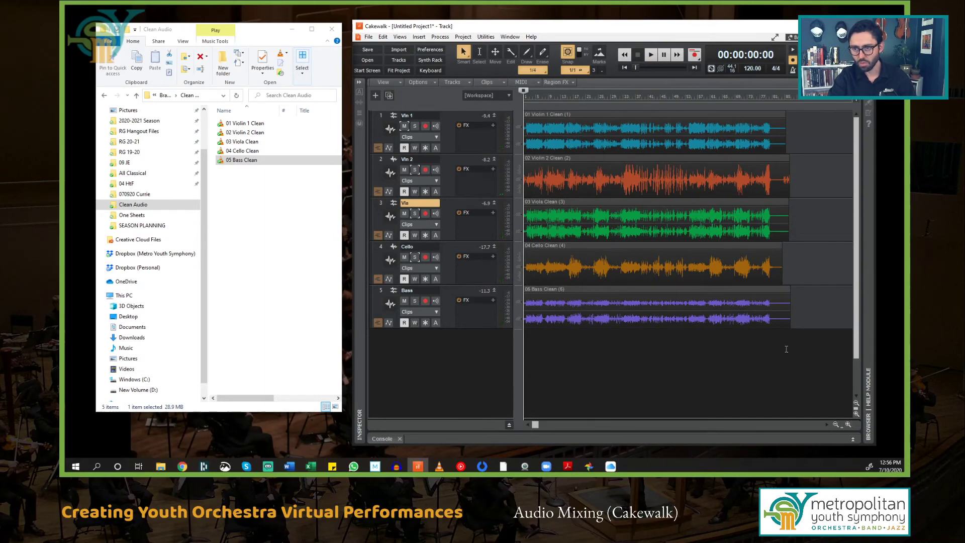
{"action": "left_click", "coordinate": [766, 346]}
{"action": "scroll", "coordinate": [766, 346], "scroll_direction": "up", "scroll_amount": 2}
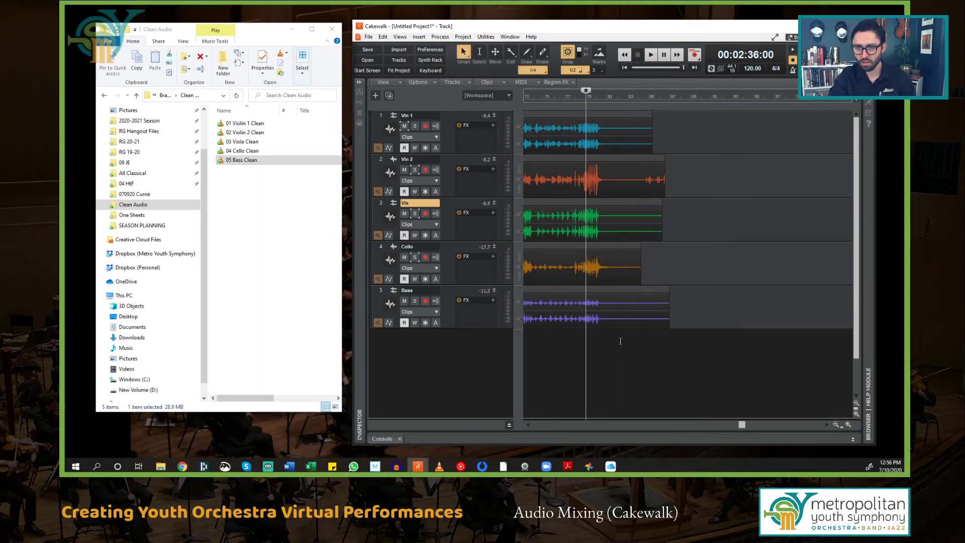
{"action": "left_click", "coordinate": [621, 341]}
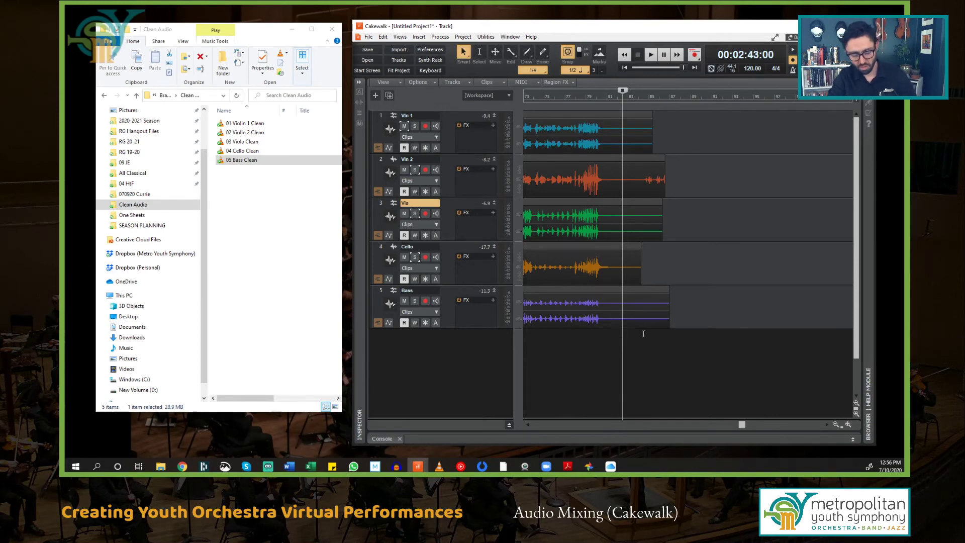
{"action": "key", "text": "ctrl+s"}
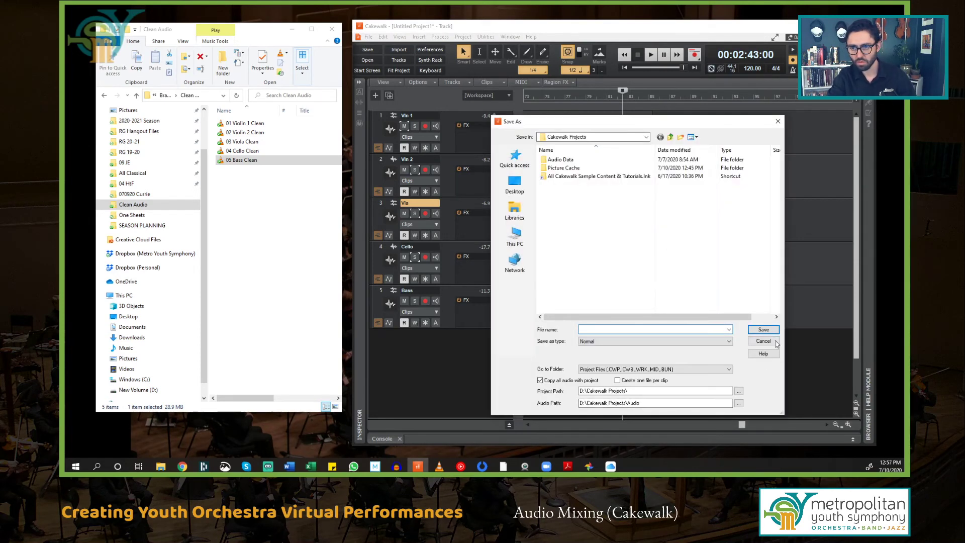
{"action": "left_click", "coordinate": [776, 342]}
{"action": "key", "text": "ctrl+a"}
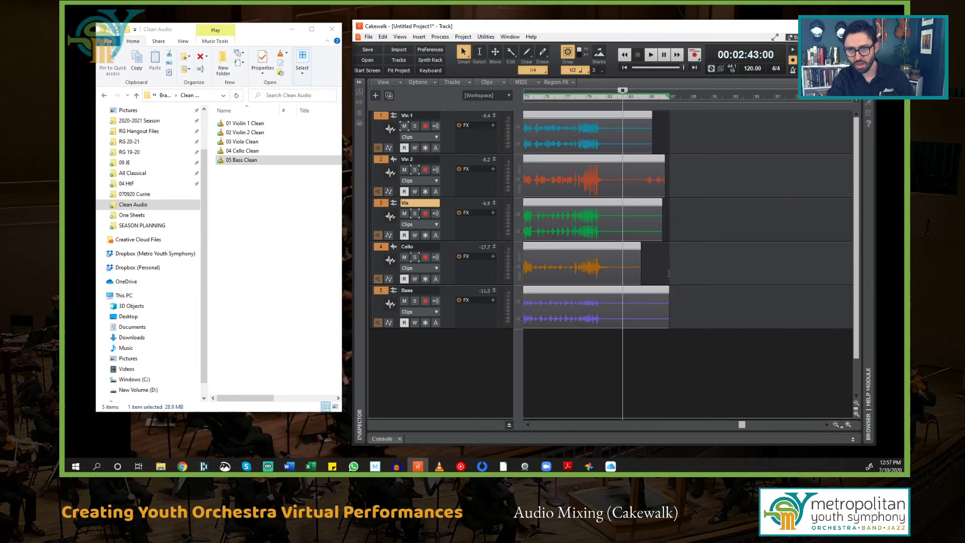
{"action": "key", "text": "s"}
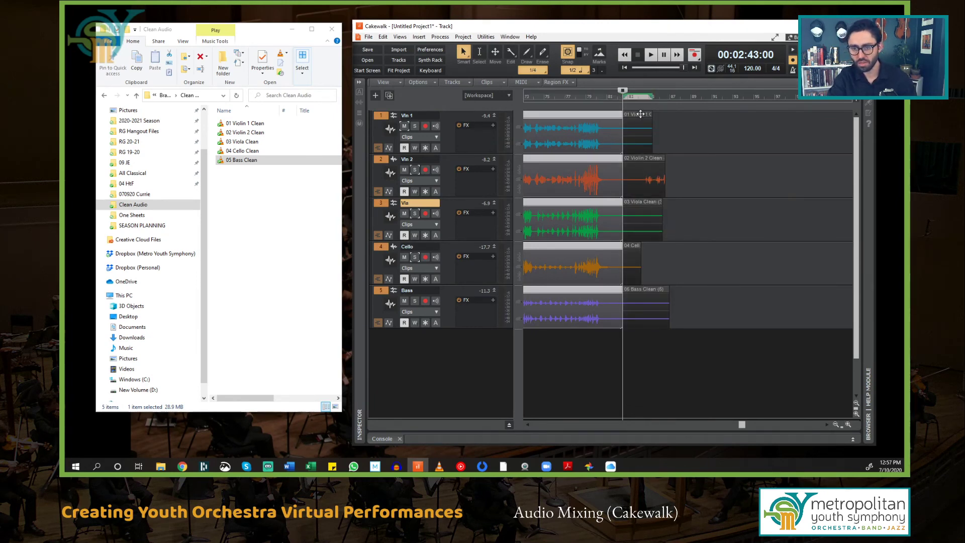
Delete the trailing segments after the split on all five tracks, from Violin 1 down to Bass.
{"action": "left_click", "coordinate": [641, 151]}
{"action": "key", "text": "Delete"}
{"action": "left_click", "coordinate": [639, 156]}
{"action": "key", "text": "Delete"}
{"action": "left_click", "coordinate": [629, 203]}
{"action": "key", "text": "Delete"}
{"action": "left_click", "coordinate": [629, 246]}
{"action": "key", "text": "Delete"}
{"action": "left_click", "coordinate": [647, 289]}
{"action": "key", "text": "Delete"}
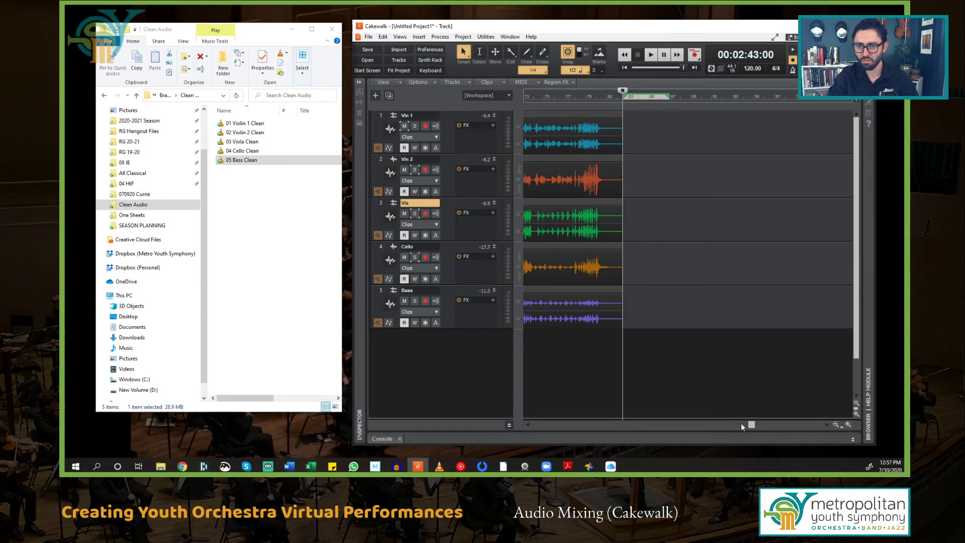
Start saving the project and browse through RG 20-21 and How-to Editing Videos to the Brahms Demo folder.
{"action": "left_click", "coordinate": [724, 424]}
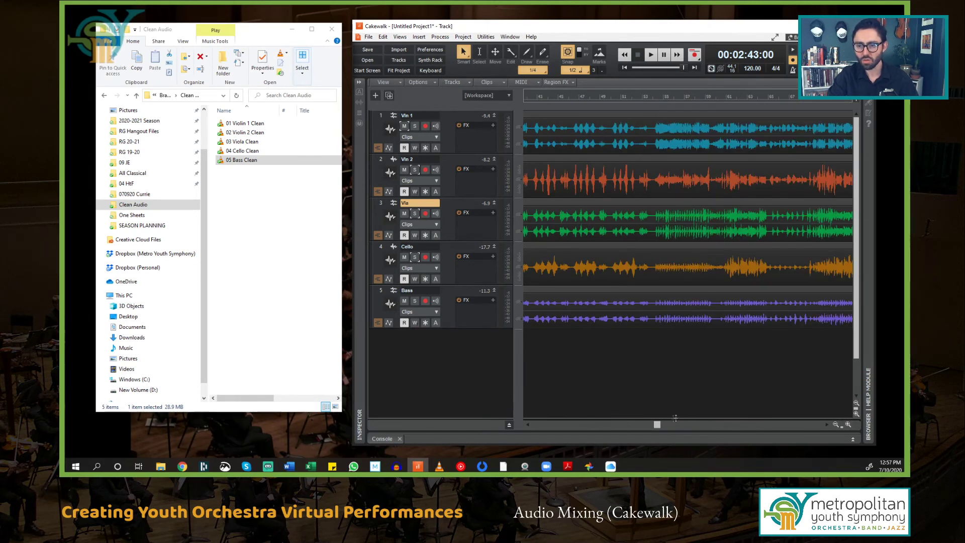
{"action": "left_click_drag", "start_coordinate": [655, 425], "coordinate": [536, 425]}
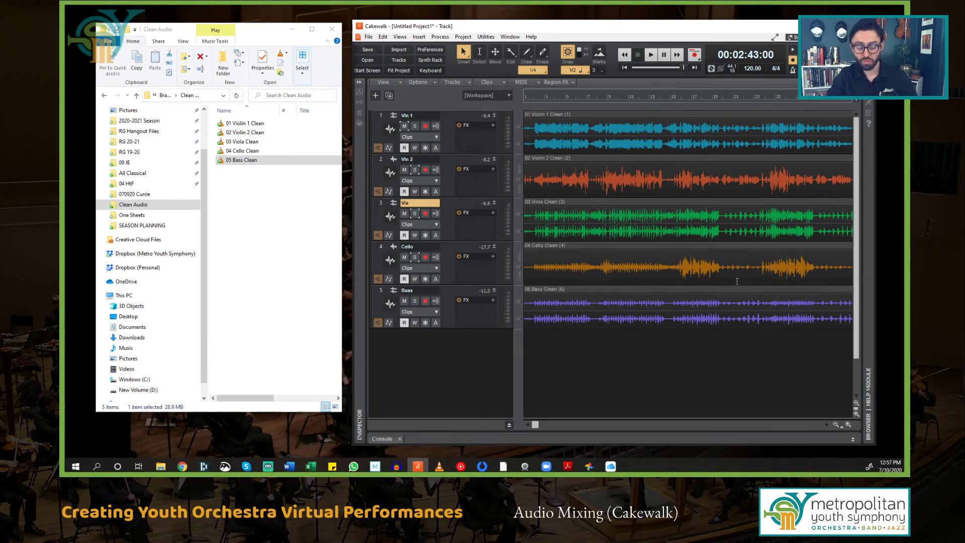
{"action": "key", "text": "ctrl+s"}
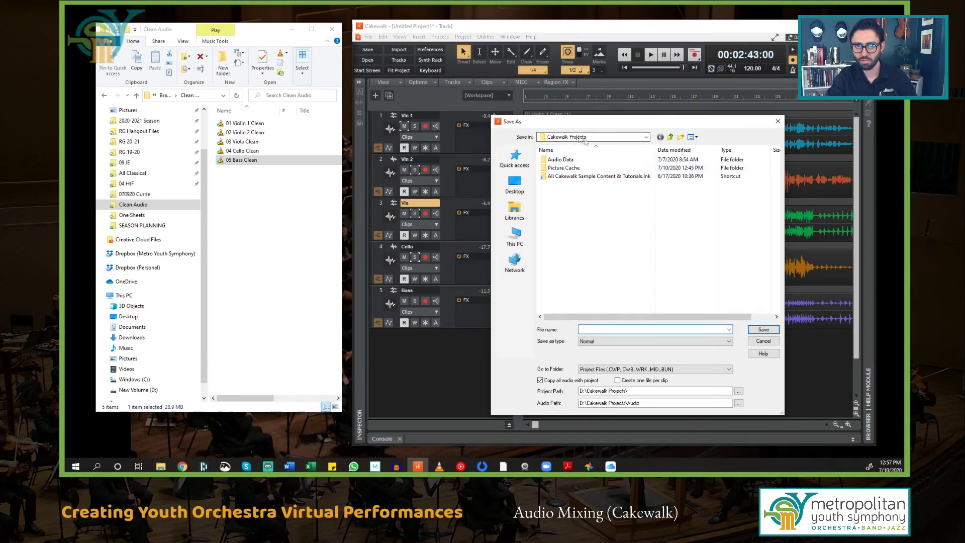
{"action": "left_click", "coordinate": [647, 137]}
{"action": "left_click", "coordinate": [647, 138]}
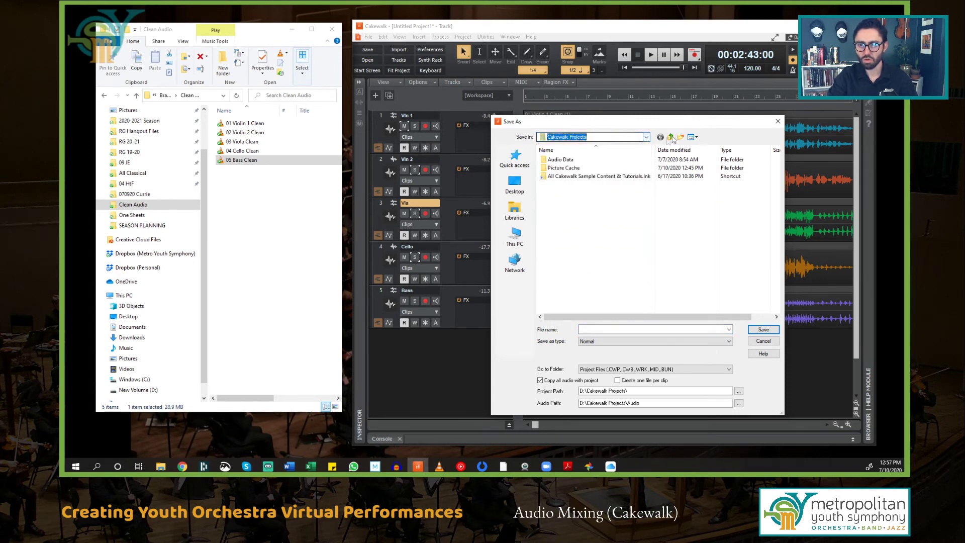
{"action": "left_click", "coordinate": [515, 160]}
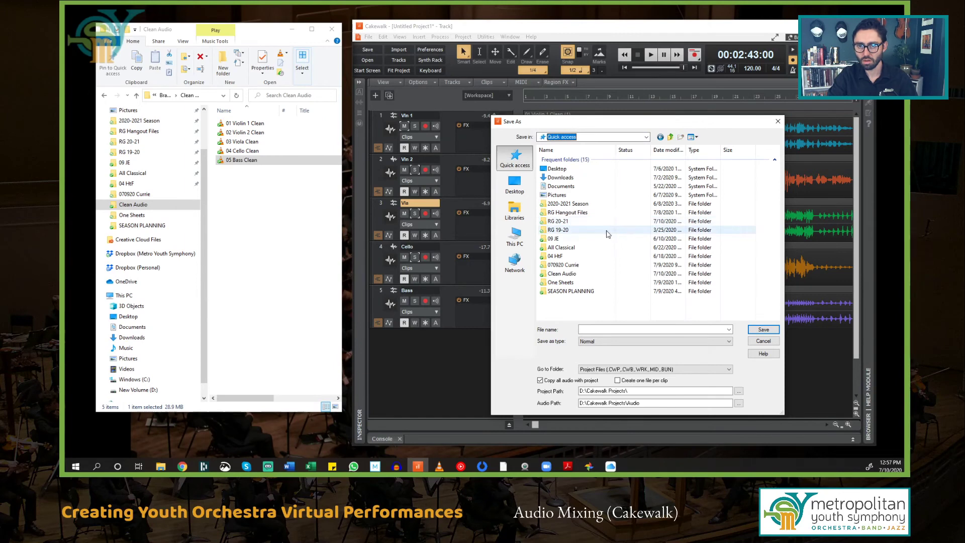
{"action": "double_click", "coordinate": [576, 224]}
{"action": "double_click", "coordinate": [584, 193]}
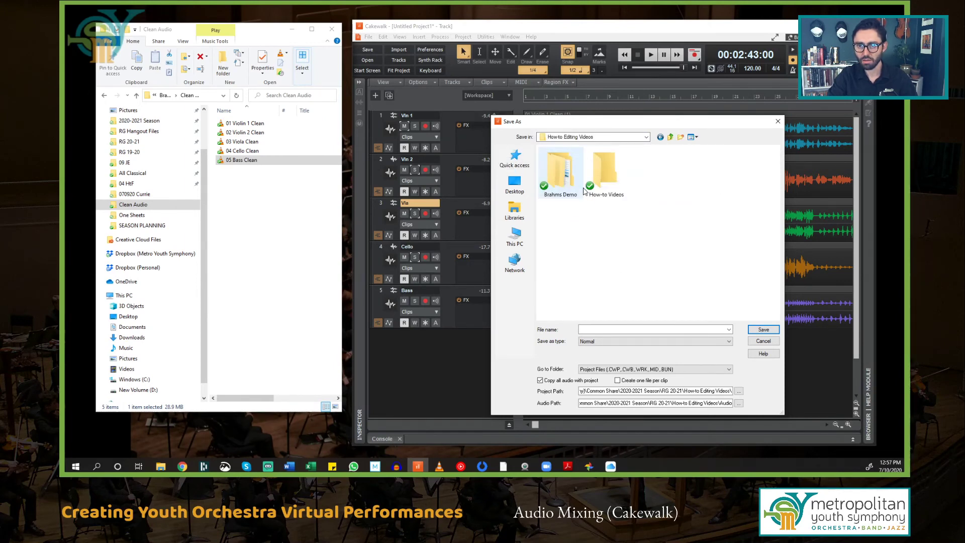
{"action": "double_click", "coordinate": [558, 186]}
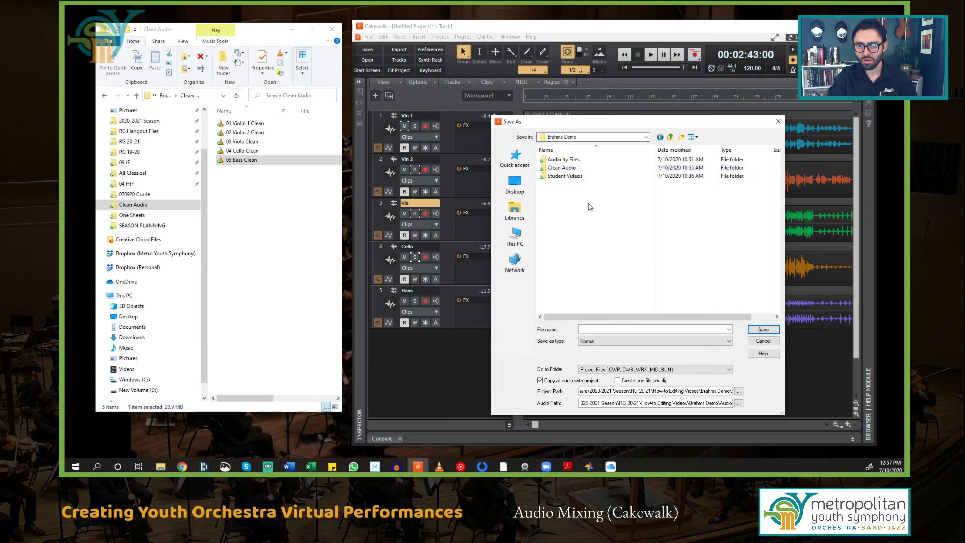
Create a folder named "Audio Renders" inside Brahms Demo and open it as the save location.
{"action": "left_click", "coordinate": [680, 137]}
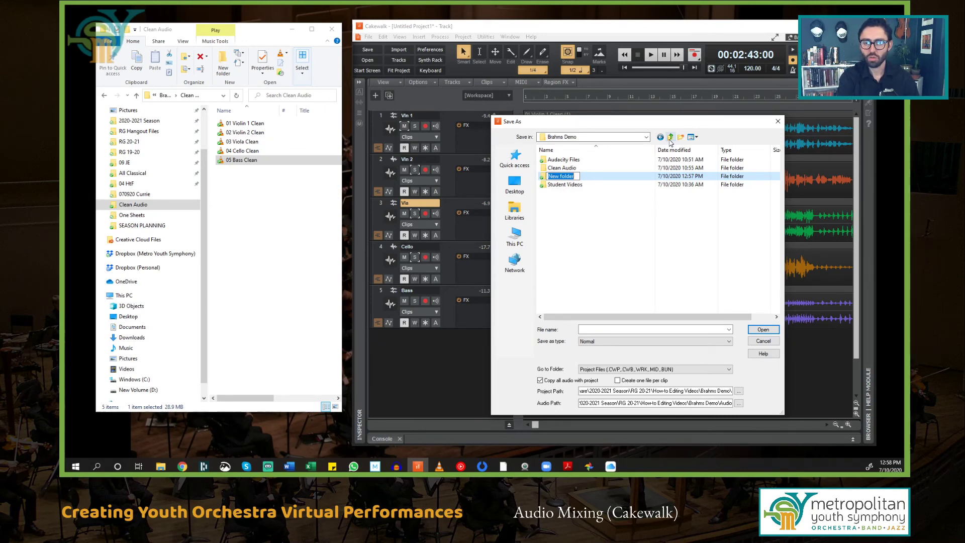
{"action": "type", "text": "Audio Renders"}
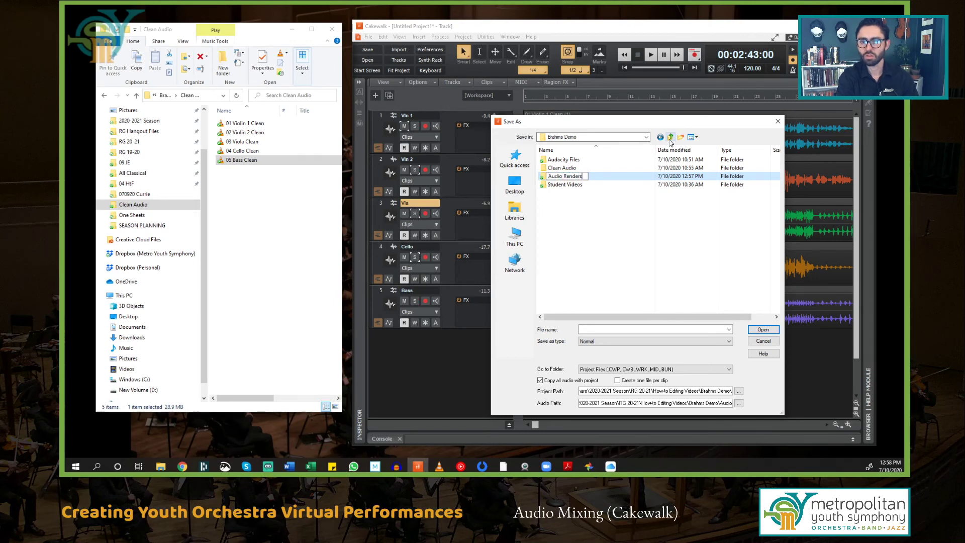
{"action": "key", "text": "Return"}
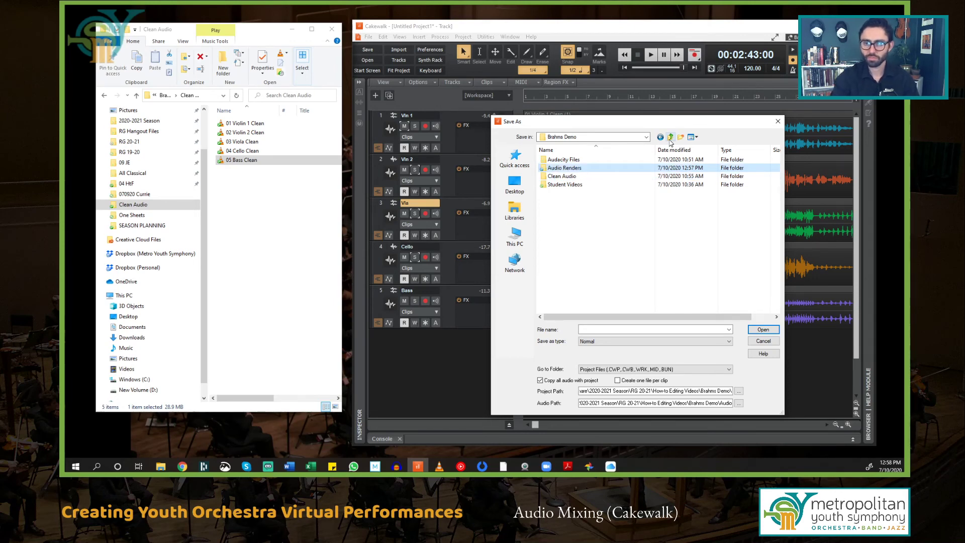
{"action": "double_click", "coordinate": [591, 176]}
Save the project as "Brahms Final Mix" in the Audio Renders folder and dismiss the project information notice.
{"action": "left_click", "coordinate": [634, 329]}
{"action": "type", "text": "Brah"}
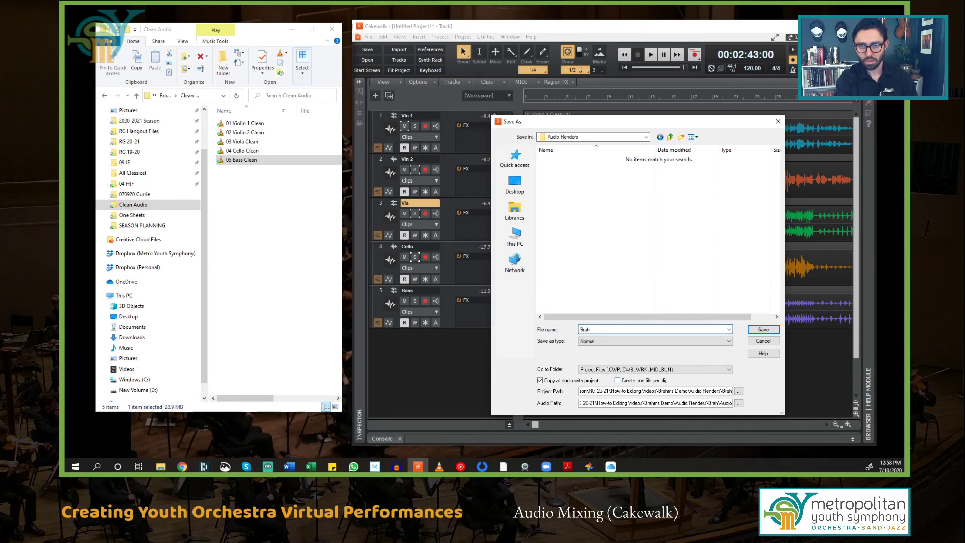
{"action": "type", "text": "ms Final Mix"}
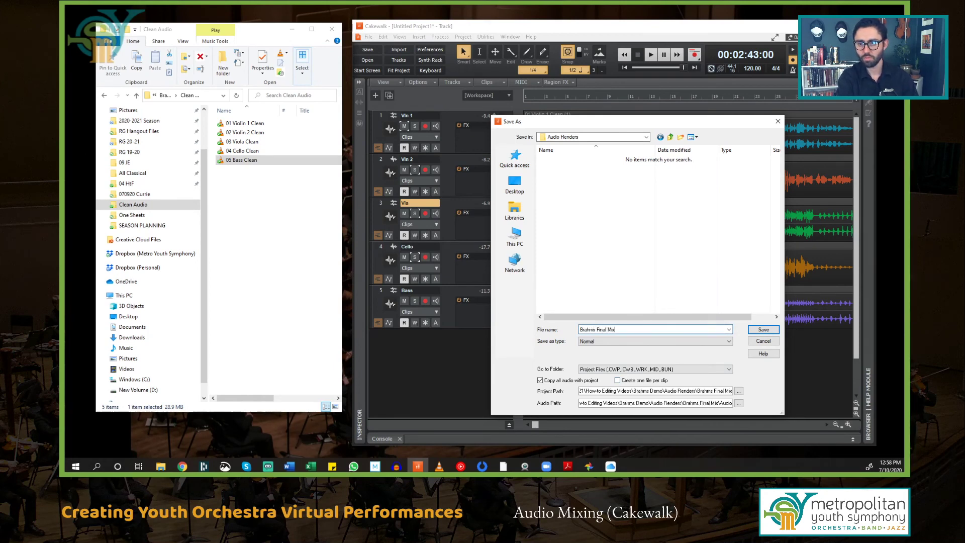
{"action": "left_click", "coordinate": [764, 330]}
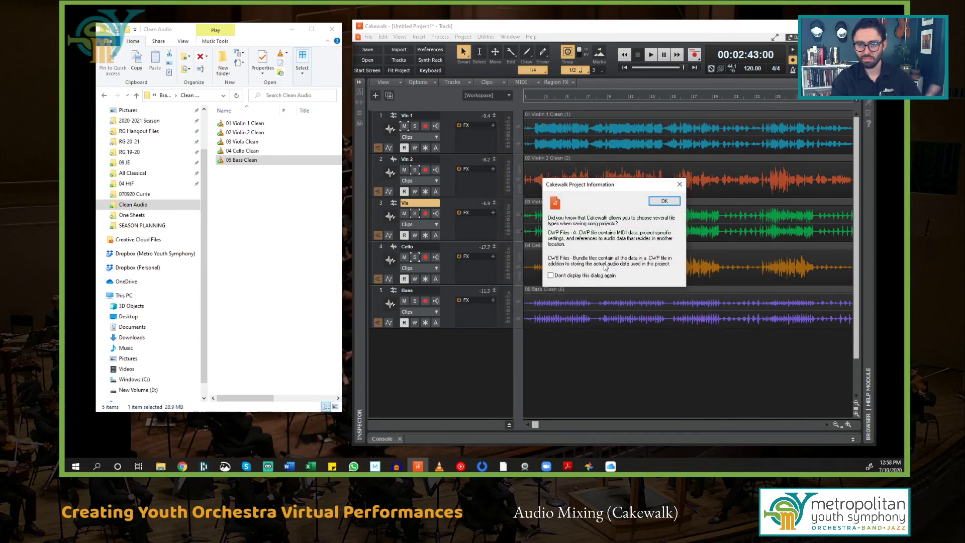
{"action": "left_click", "coordinate": [665, 201]}
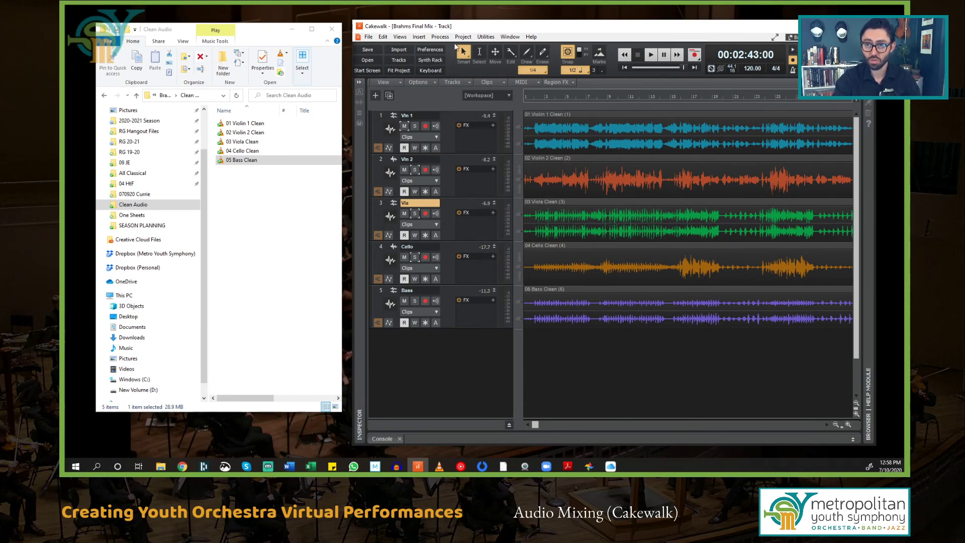
Try to export the project's audio with the current selection.
{"action": "left_click", "coordinate": [368, 37]}
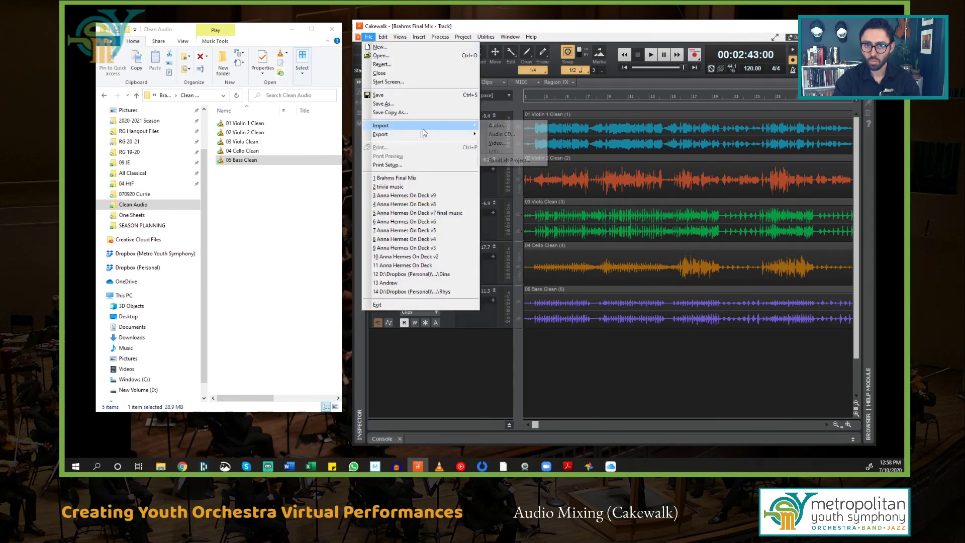
{"action": "mouse_move", "coordinate": [417, 134]}
{"action": "left_click", "coordinate": [493, 136]}
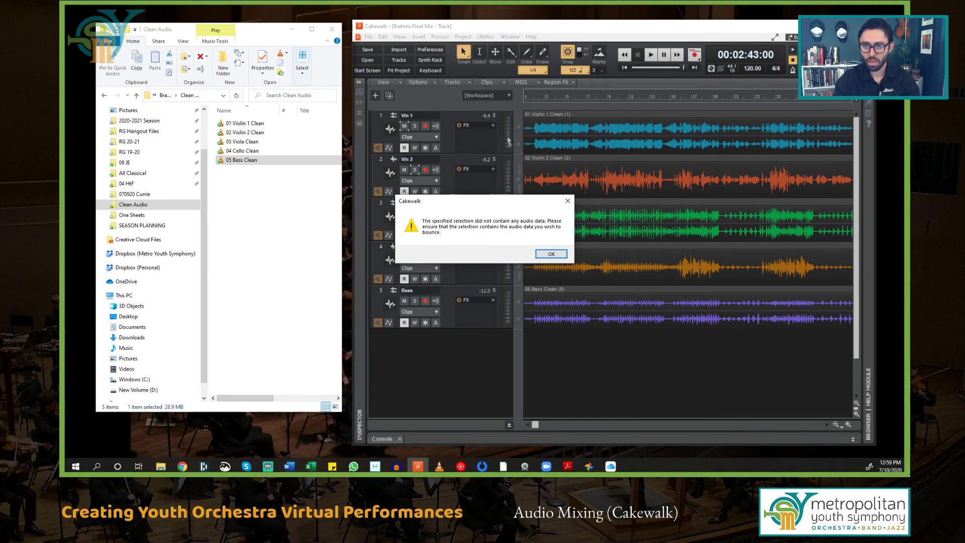
{"action": "left_click", "coordinate": [551, 254]}
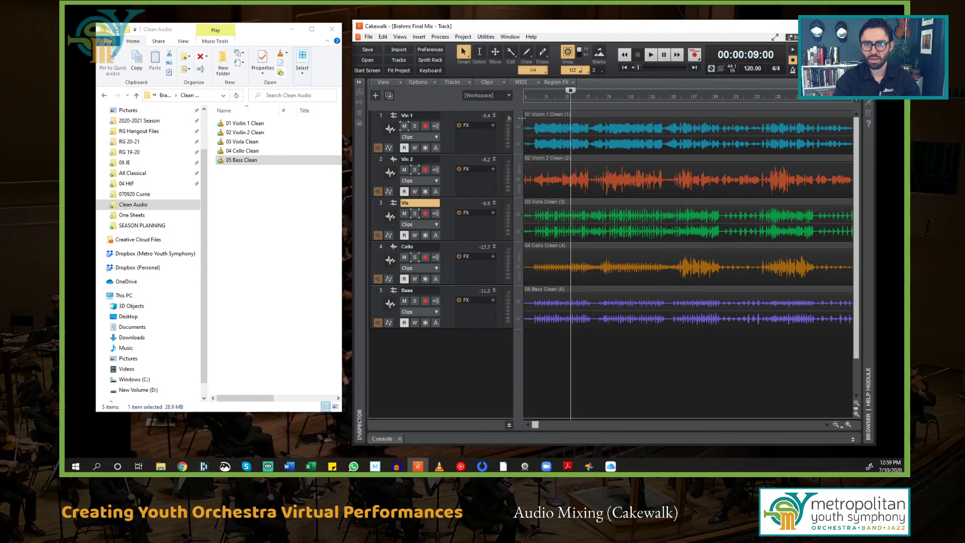
Start an audio export and browse through Brahms Demo and Audio Renders to the Brahms Final Mix folder.
{"action": "left_click", "coordinate": [383, 37]}
{"action": "mouse_move", "coordinate": [369, 37]}
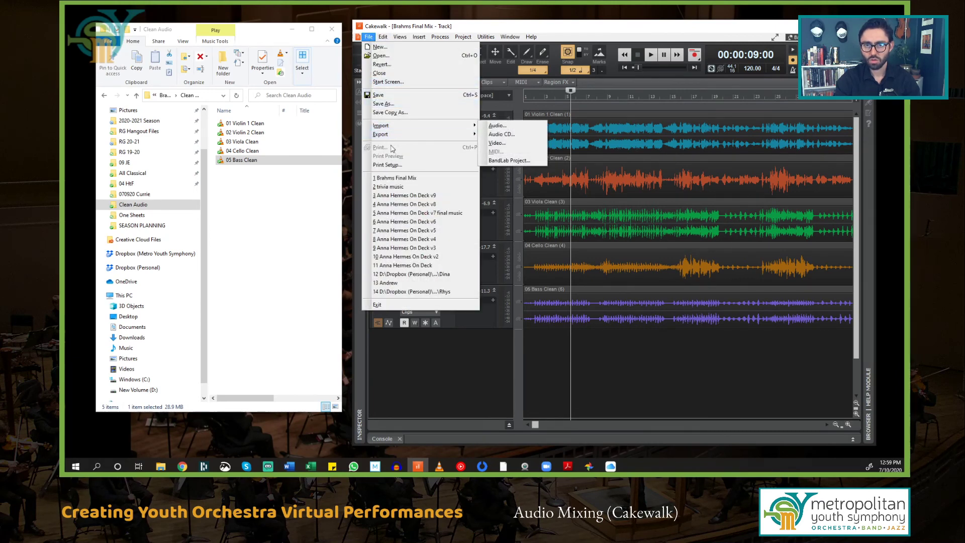
{"action": "mouse_move", "coordinate": [456, 136]}
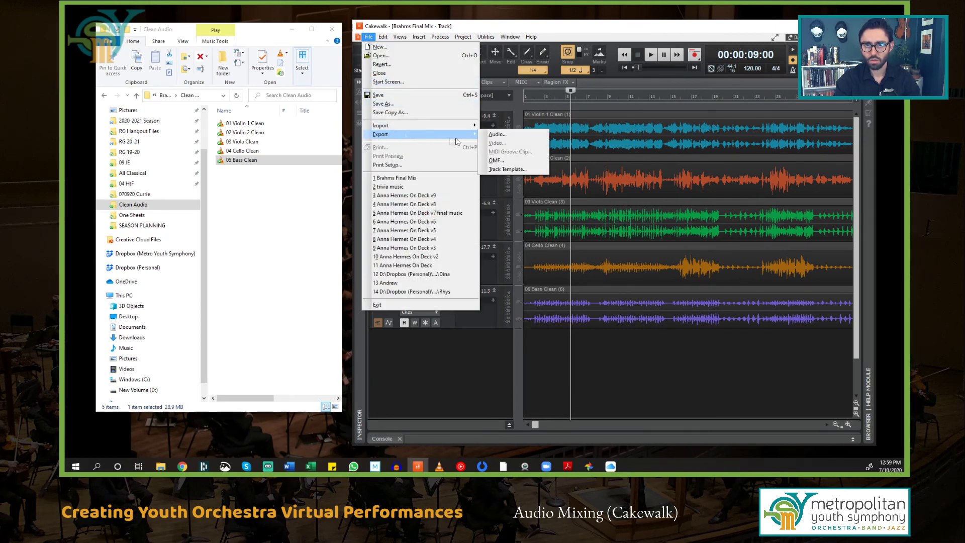
{"action": "left_click", "coordinate": [506, 134]}
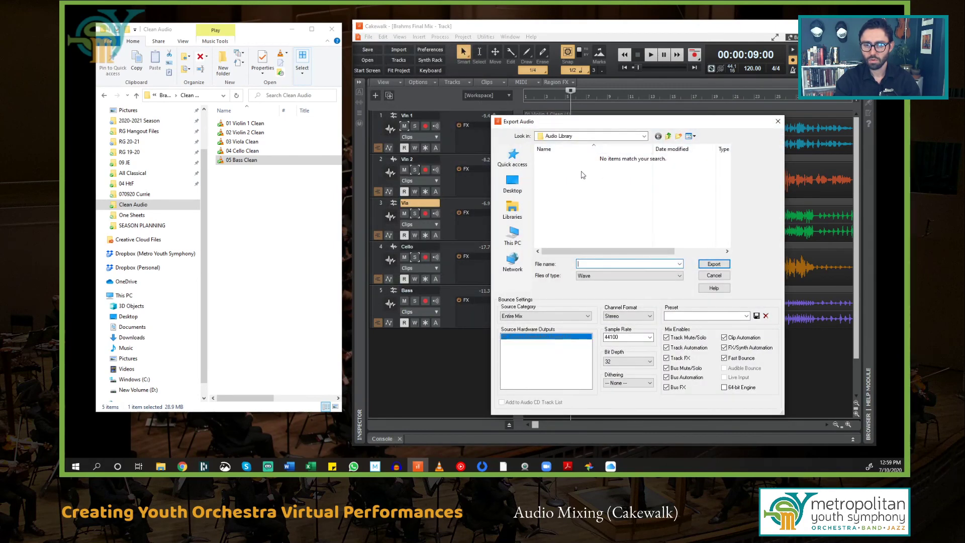
{"action": "left_click", "coordinate": [512, 158]}
{"action": "scroll", "coordinate": [586, 222], "scroll_direction": "down", "scroll_amount": 2}
{"action": "double_click", "coordinate": [581, 225]}
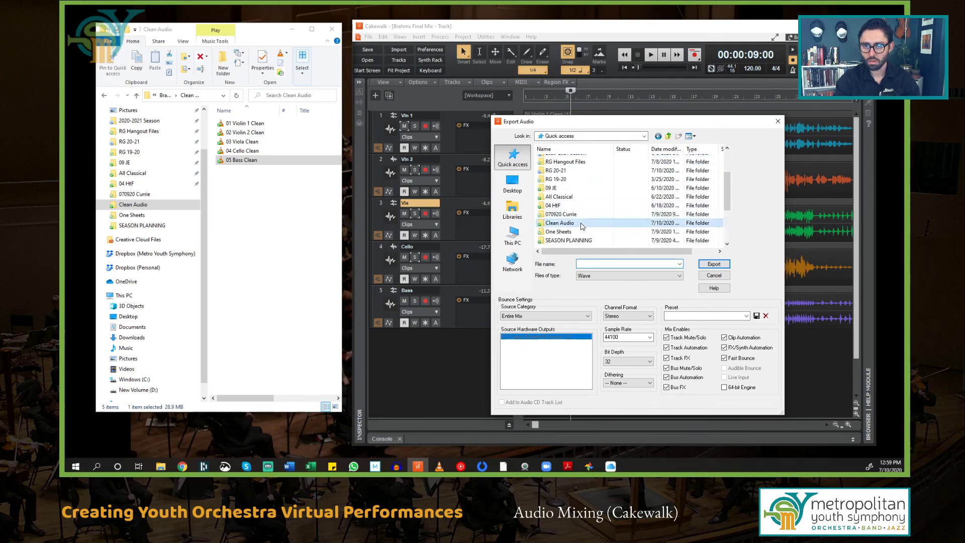
{"action": "left_click", "coordinate": [668, 136]}
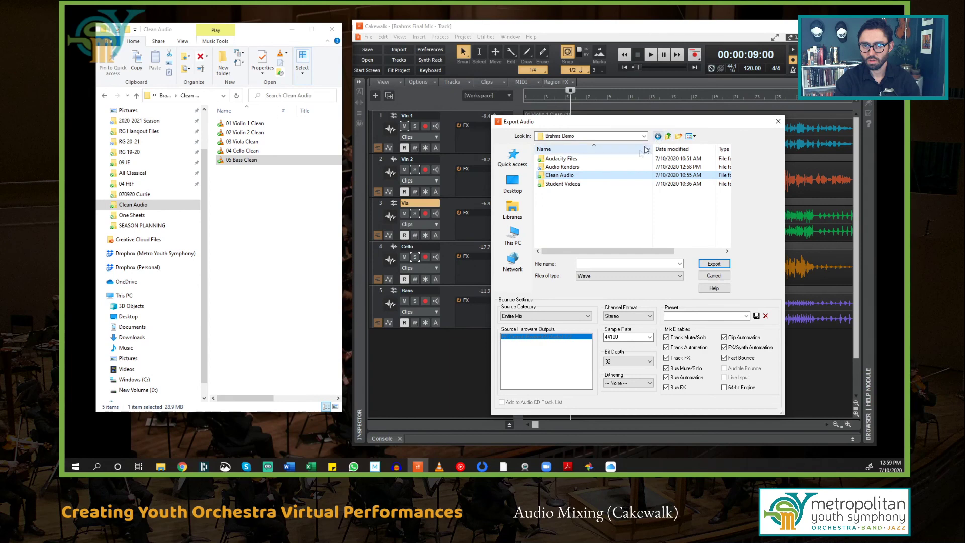
{"action": "double_click", "coordinate": [603, 168]}
{"action": "double_click", "coordinate": [567, 159]}
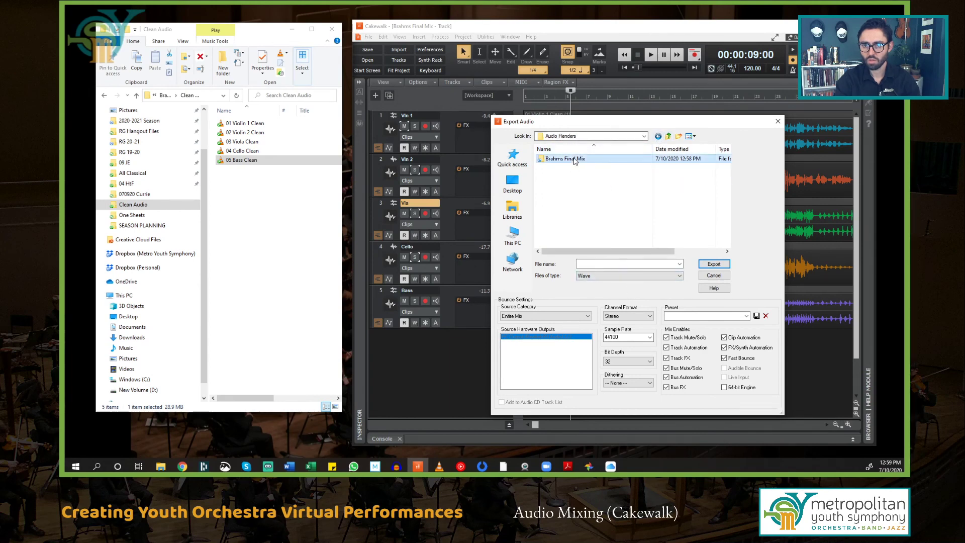
Export the entire mix as a stereo Wave file named "Brahms Final Render".
{"action": "left_click", "coordinate": [634, 263]}
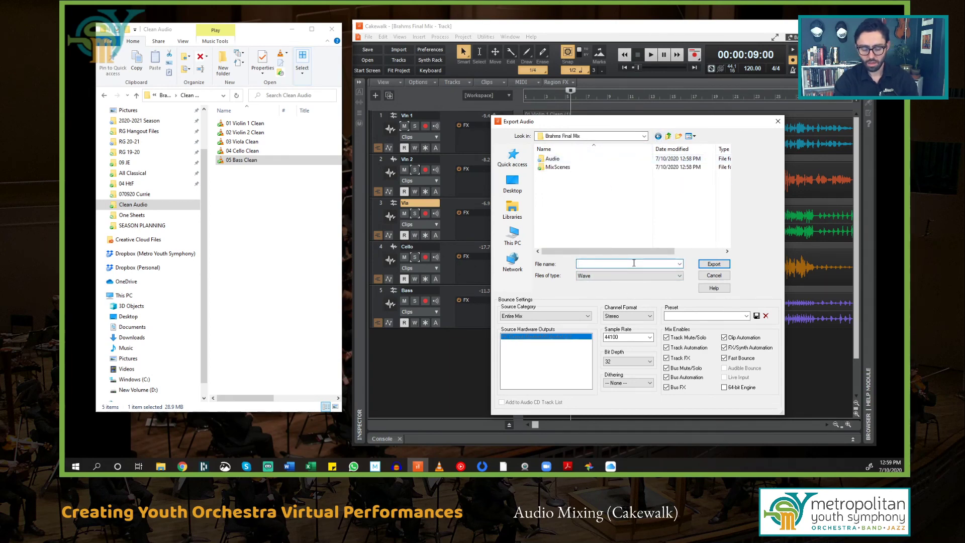
{"action": "type", "text": "Brahm"}
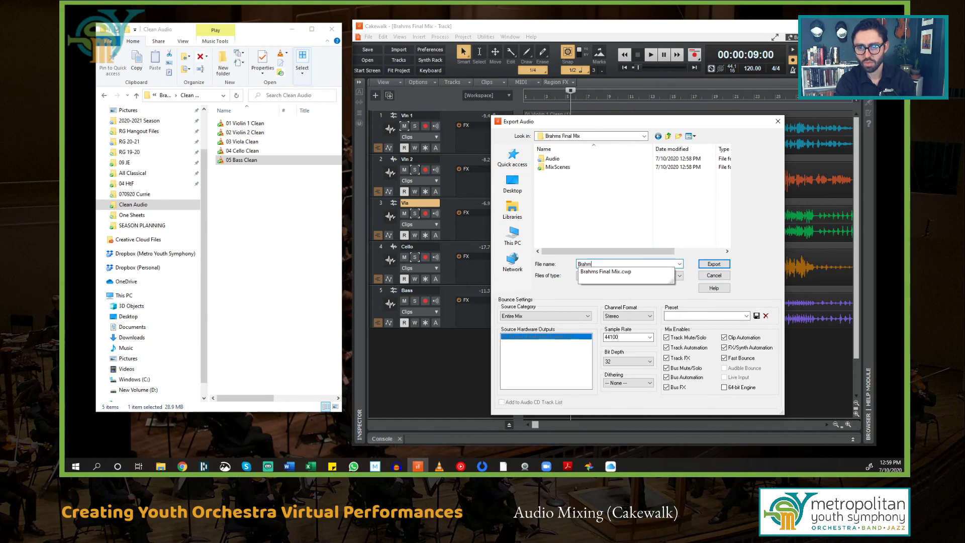
{"action": "type", "text": "s Final Render"}
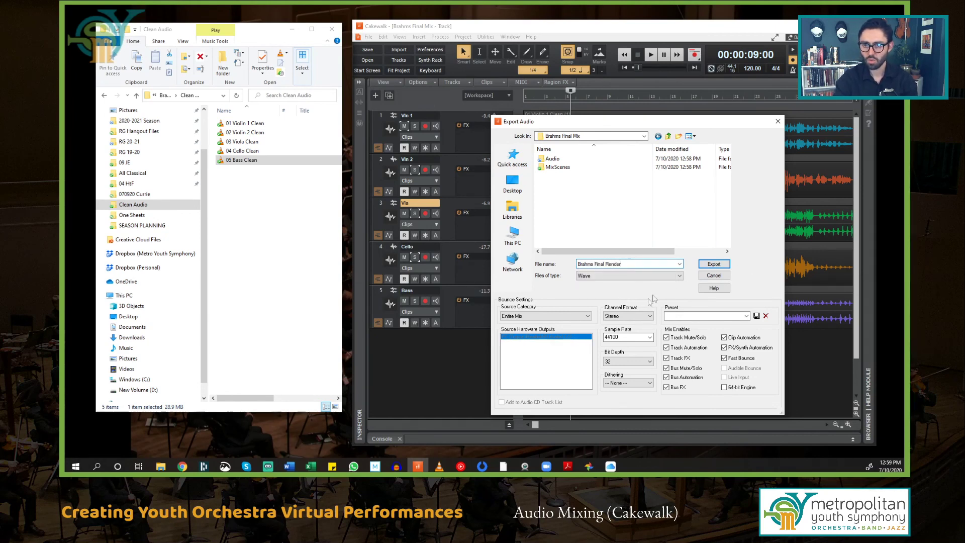
{"action": "left_click", "coordinate": [714, 264]}
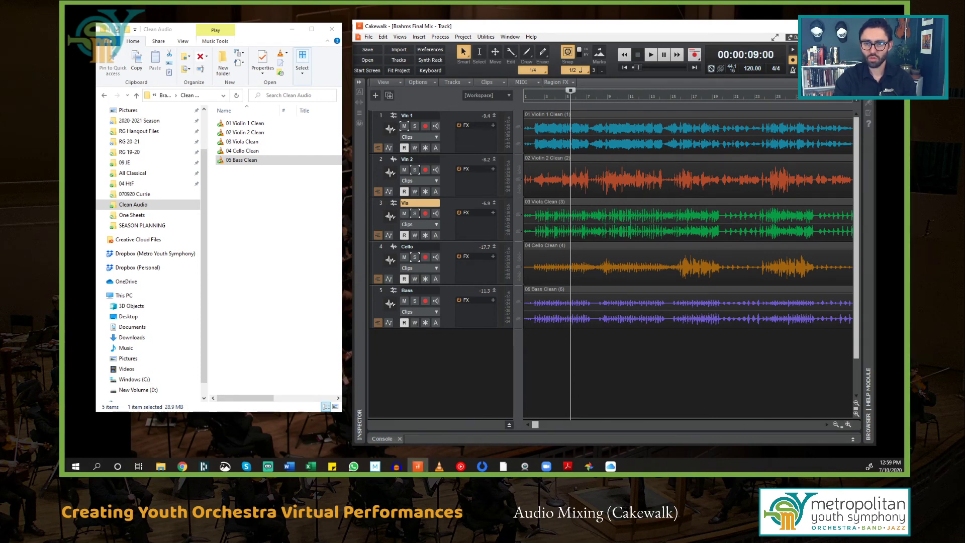
Switch to File Explorer, widen its window and open Brahms Final Mix inside Brahms Demo's Audio Renders folder.
{"action": "left_click", "coordinate": [824, 26]}
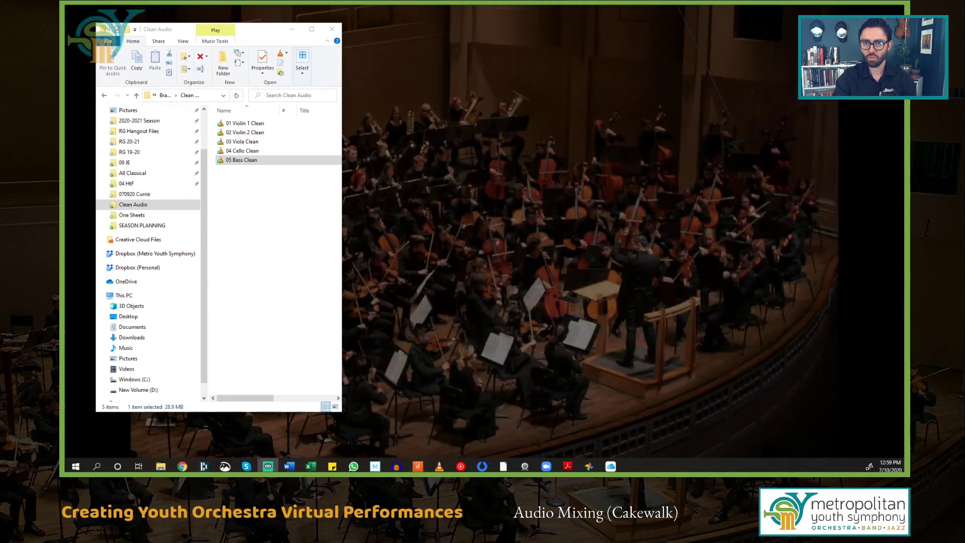
{"action": "left_click_drag", "start_coordinate": [341, 163], "coordinate": [724, 163]}
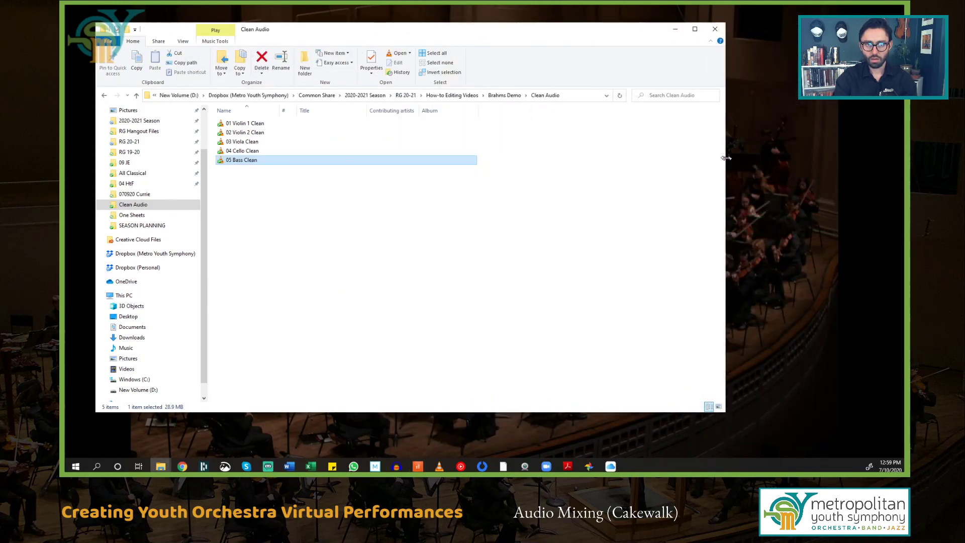
{"action": "left_click", "coordinate": [505, 95]}
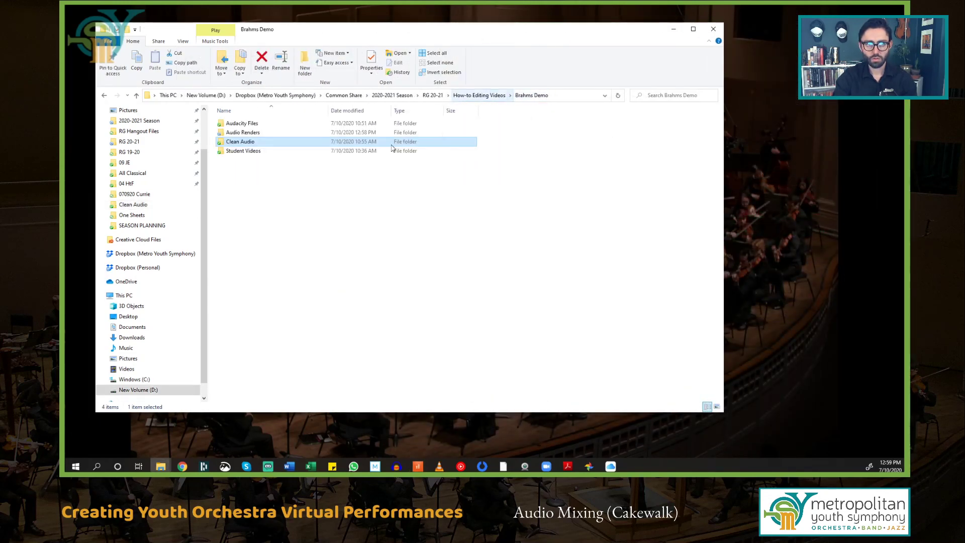
{"action": "double_click", "coordinate": [273, 134]}
{"action": "double_click", "coordinate": [261, 126]}
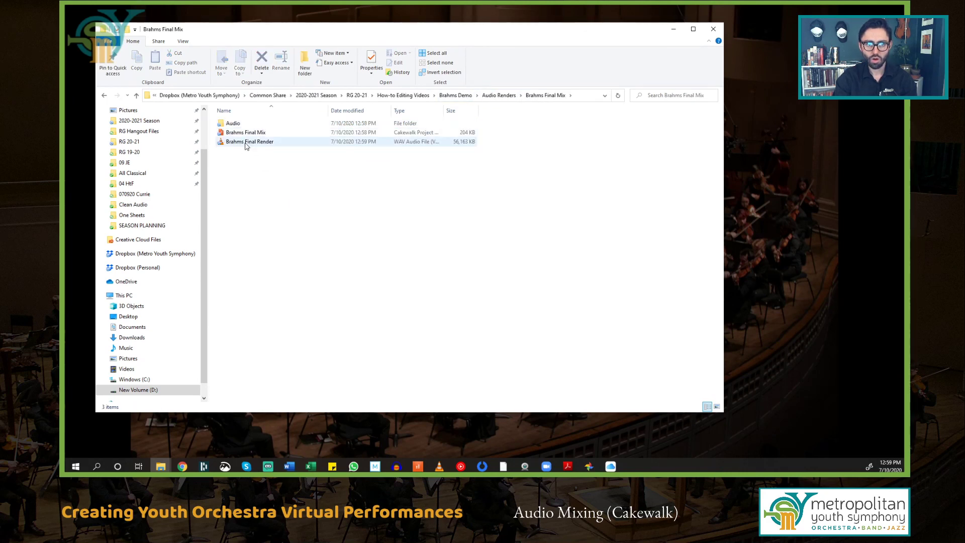
Play Brahms Final Render in VLC, skip close to the end to check it, then stop and close the player.
{"action": "double_click", "coordinate": [283, 143]}
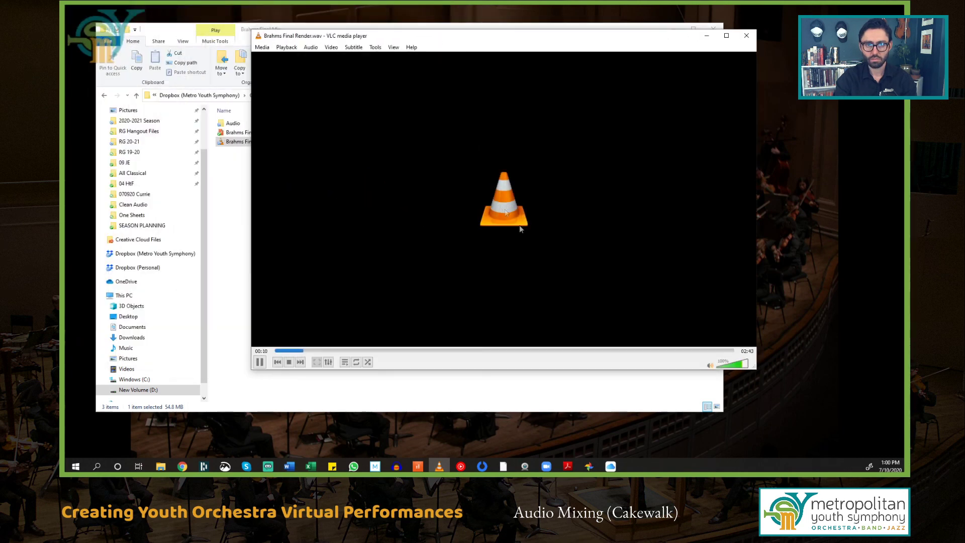
{"action": "left_click", "coordinate": [707, 351]}
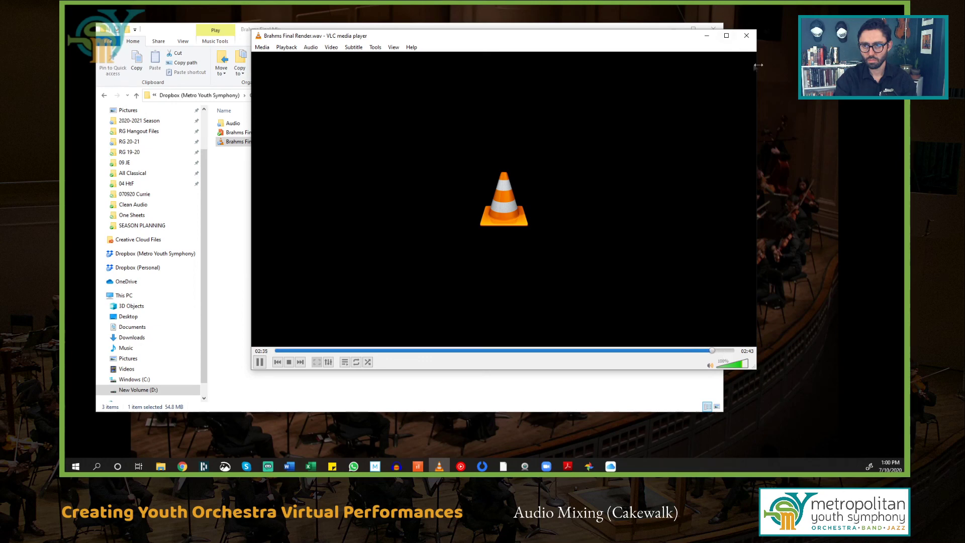
{"action": "left_click", "coordinate": [289, 362]}
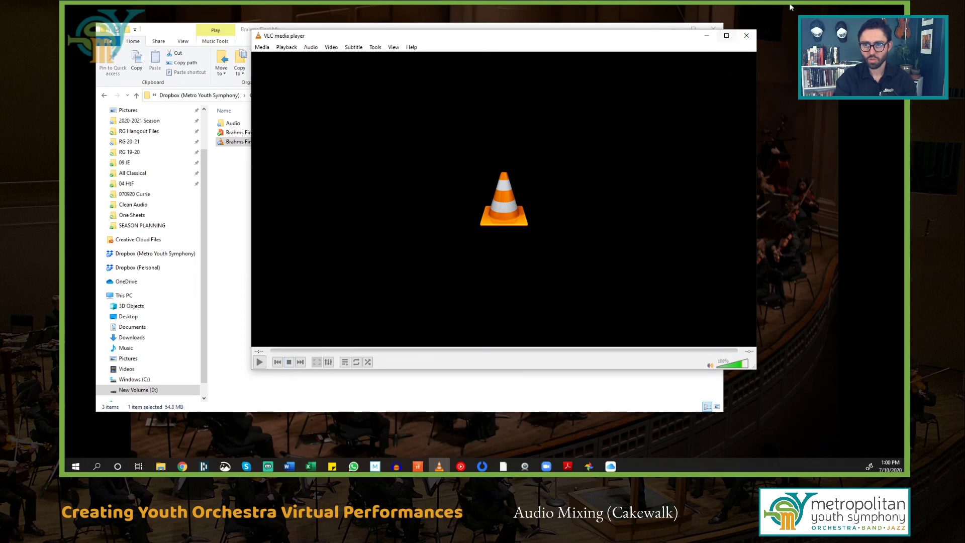
{"action": "left_click", "coordinate": [746, 37]}
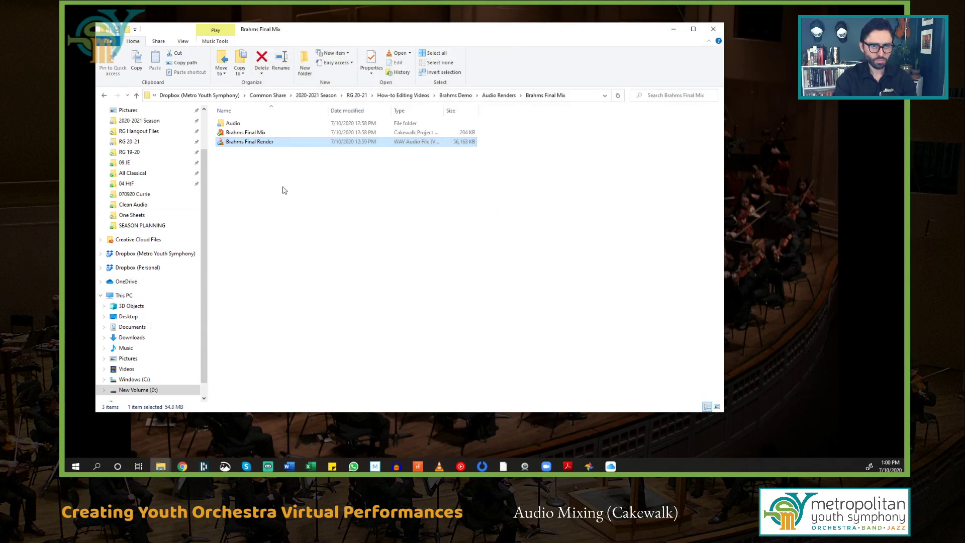